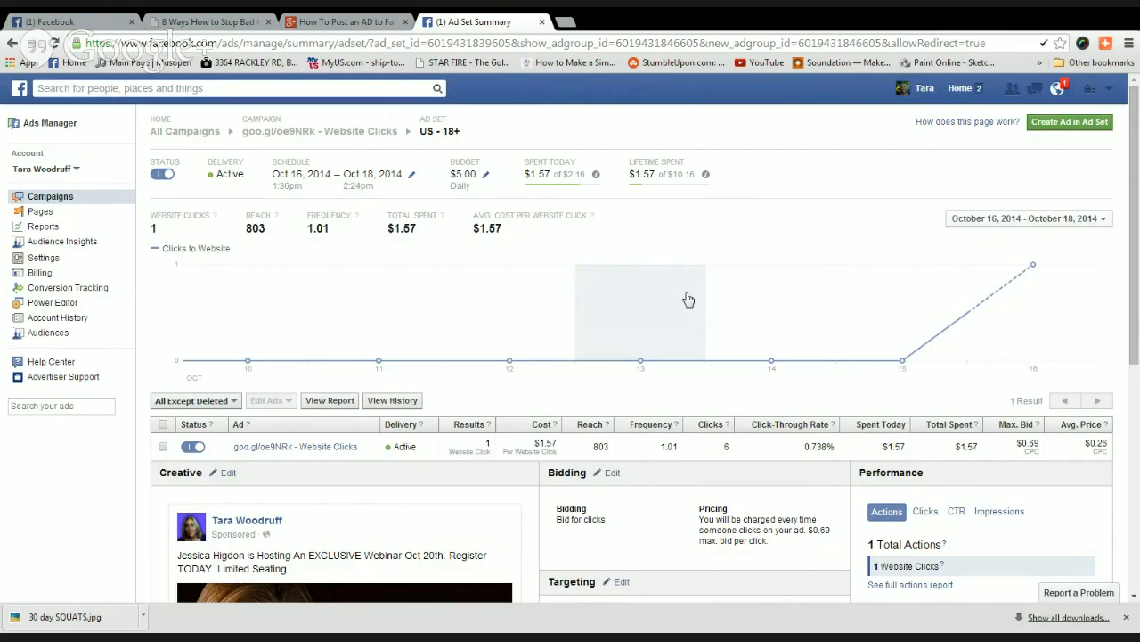
{"action": "left_click", "coordinate": [1060, 130]}
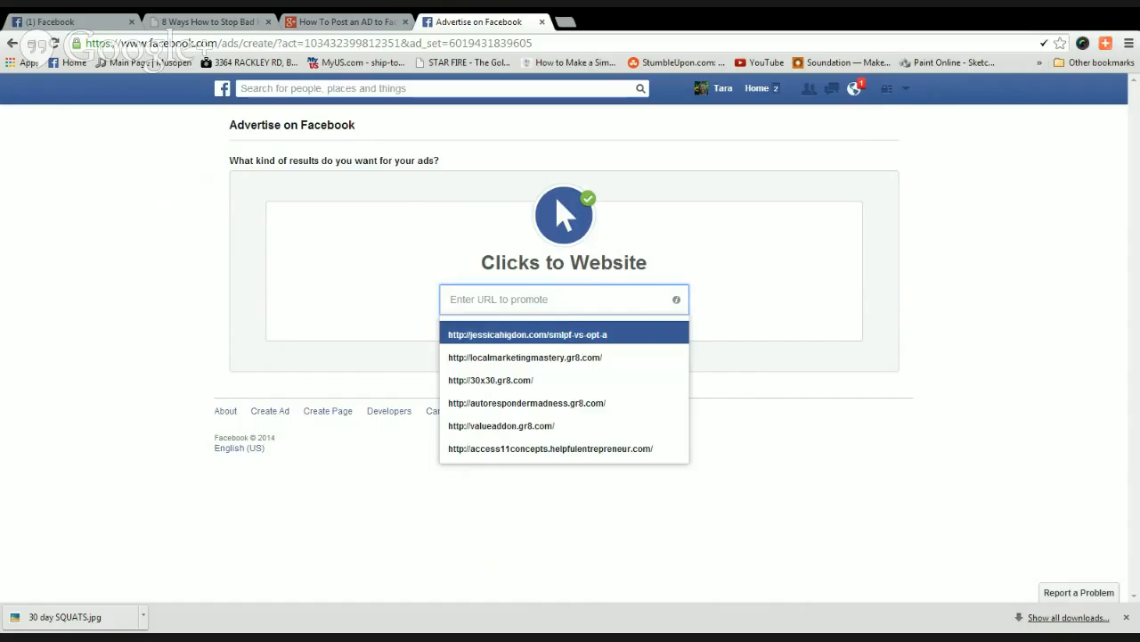
{"action": "type", "text": "http://llatrial.gr8.com/"}
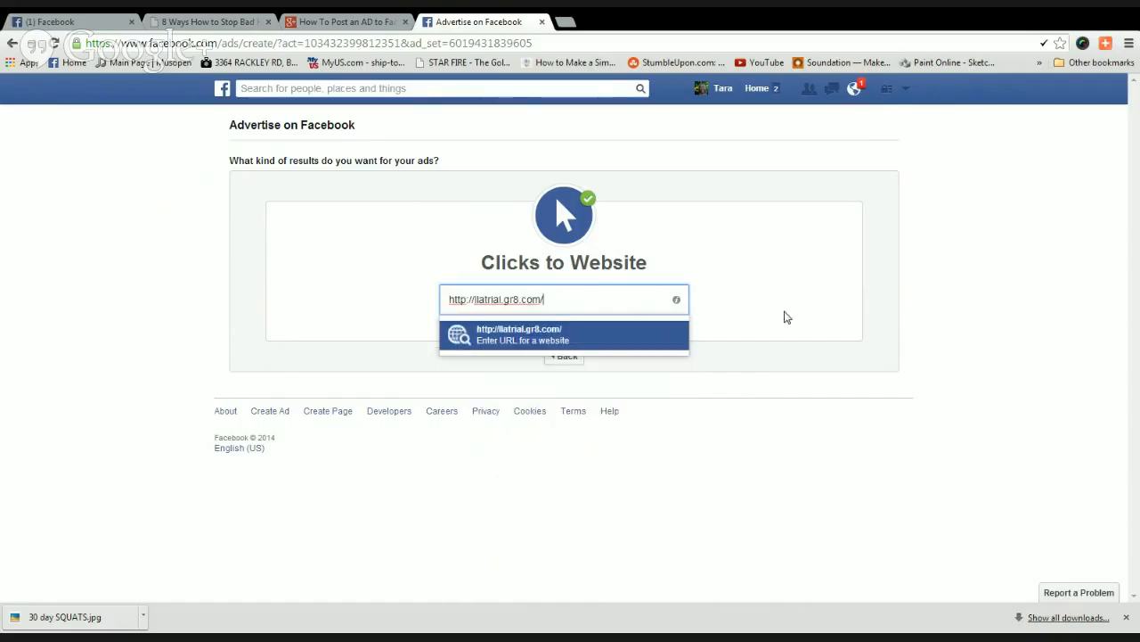
{"action": "left_click", "coordinate": [540, 336]}
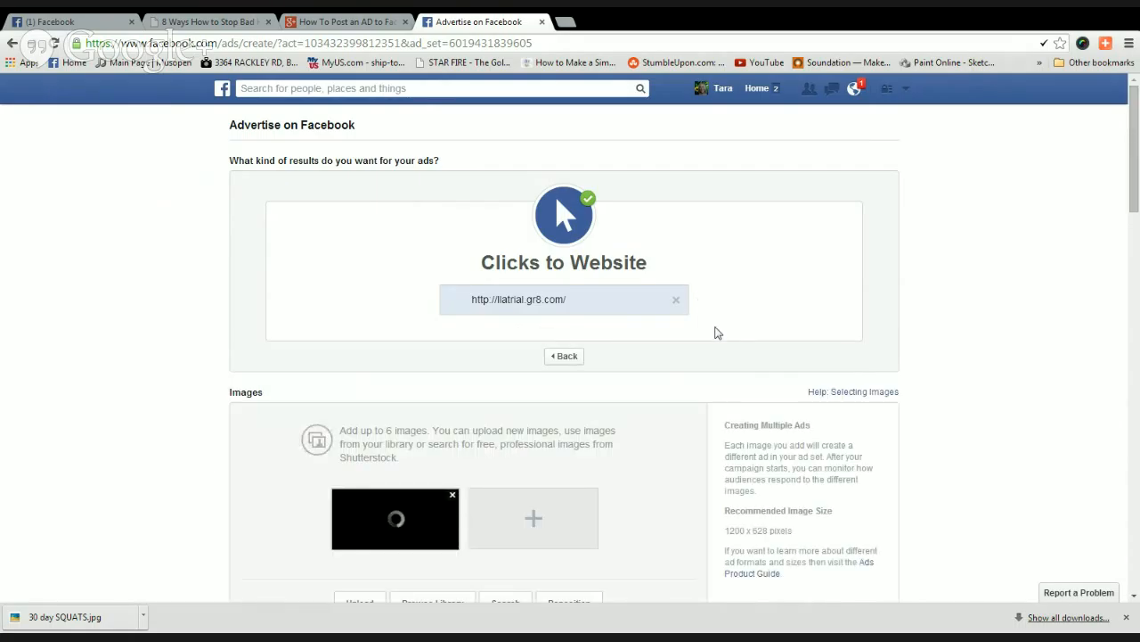
Scroll down to the Images section showing the site's 600 x 400 picture.
{"action": "scroll", "coordinate": [664, 460], "scroll_direction": "down", "scroll_amount": 1}
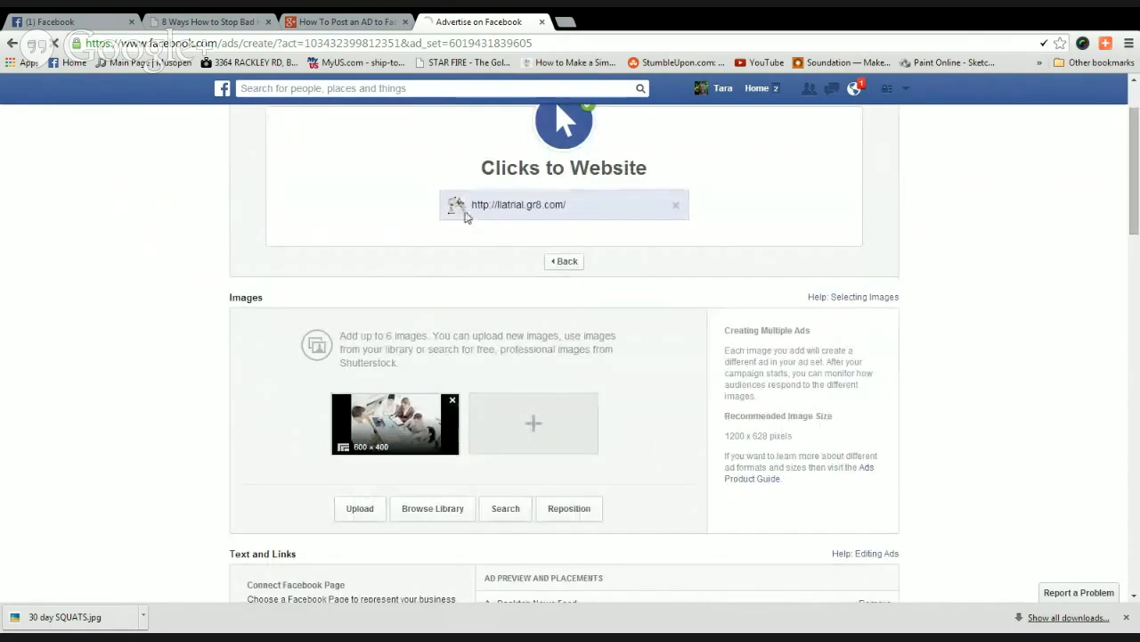
{"action": "scroll", "coordinate": [268, 426], "scroll_direction": "down", "scroll_amount": 1}
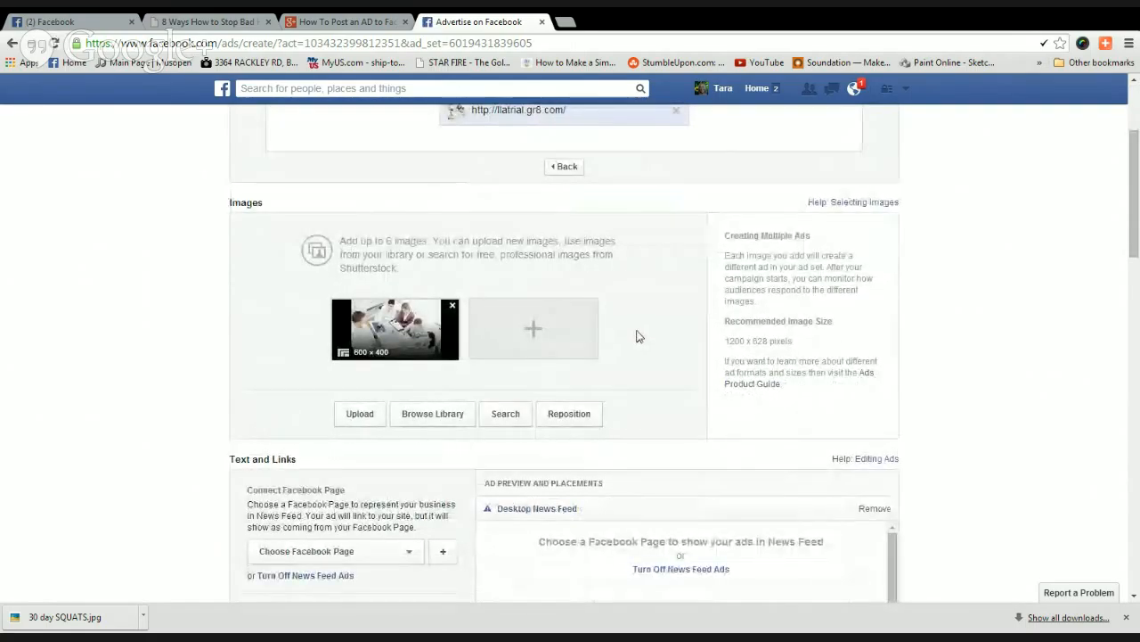
{"action": "mouse_move", "coordinate": [344, 355]}
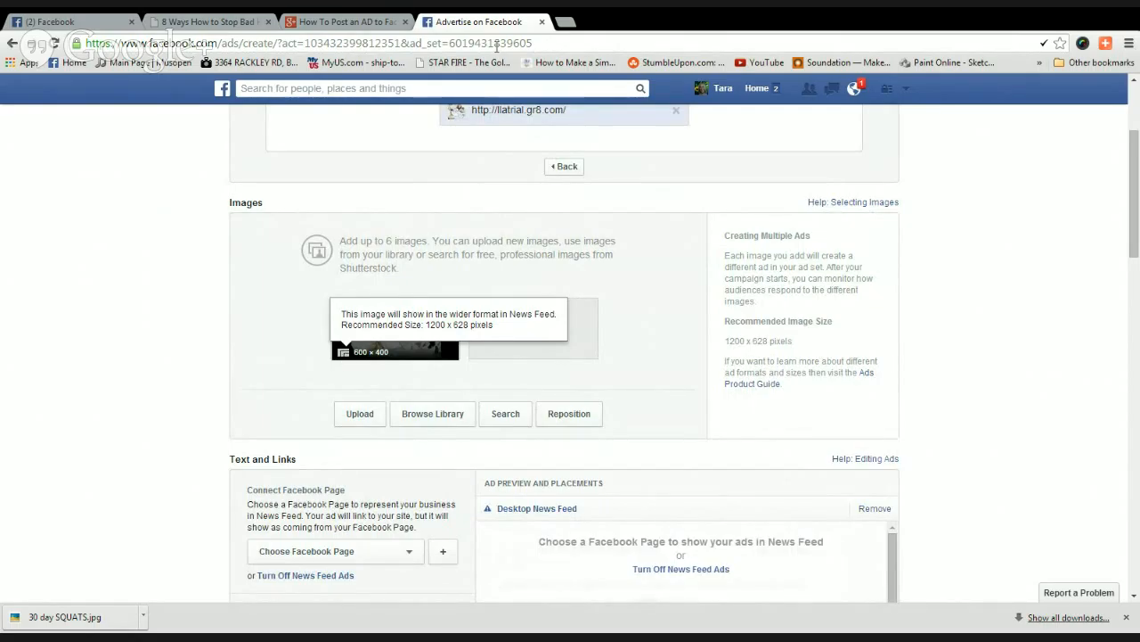
Go to picmonkey.com in a new Chrome tab.
{"action": "left_click", "coordinate": [565, 22]}
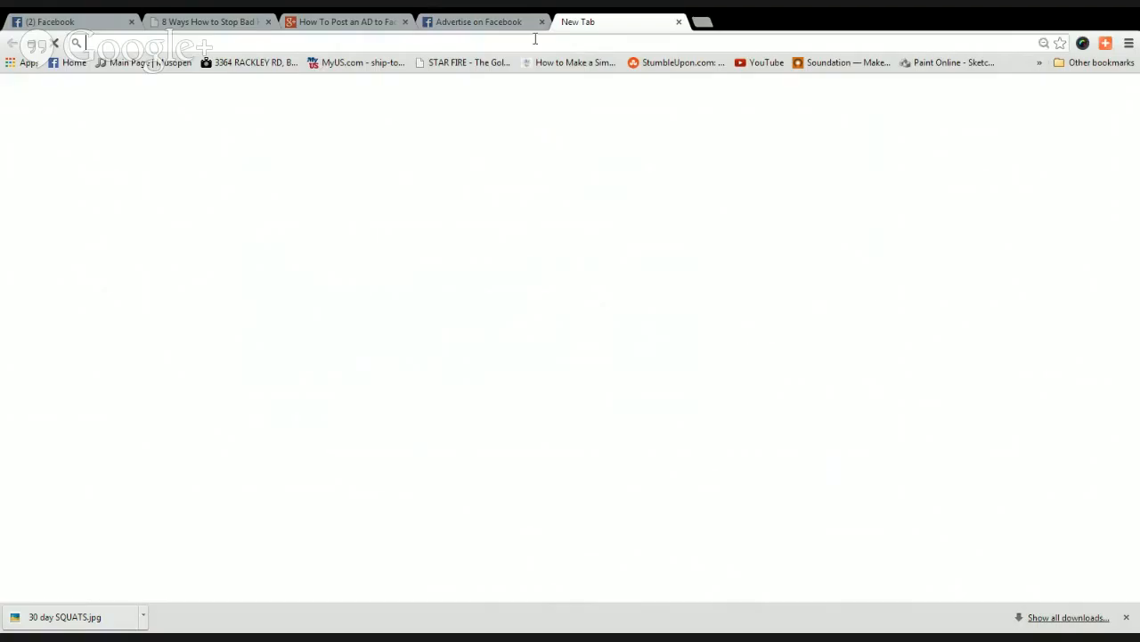
{"action": "type", "text": "picmonkey.com"}
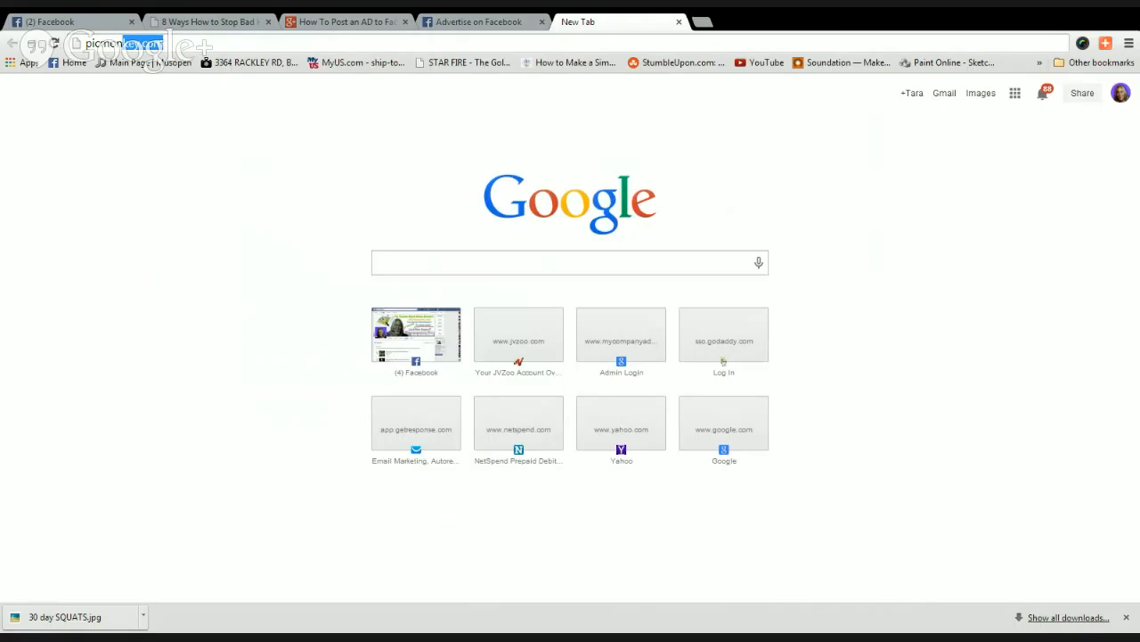
{"action": "key", "text": "Return"}
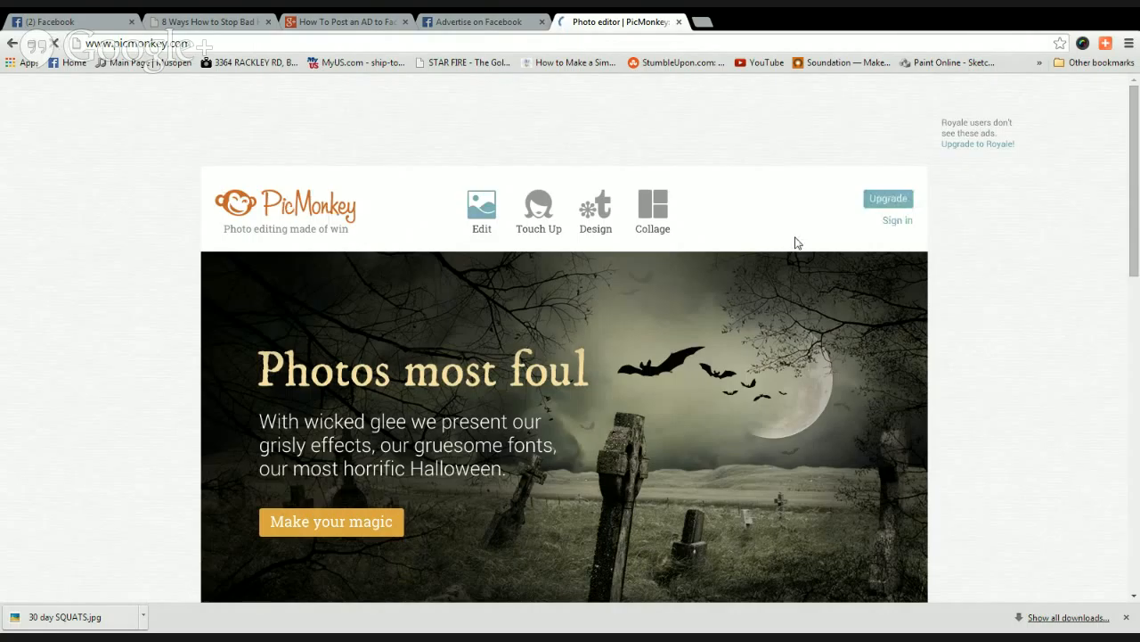
Sign in to PicMonkey and load the beach photo from the computer into the editor.
{"action": "left_click", "coordinate": [899, 220]}
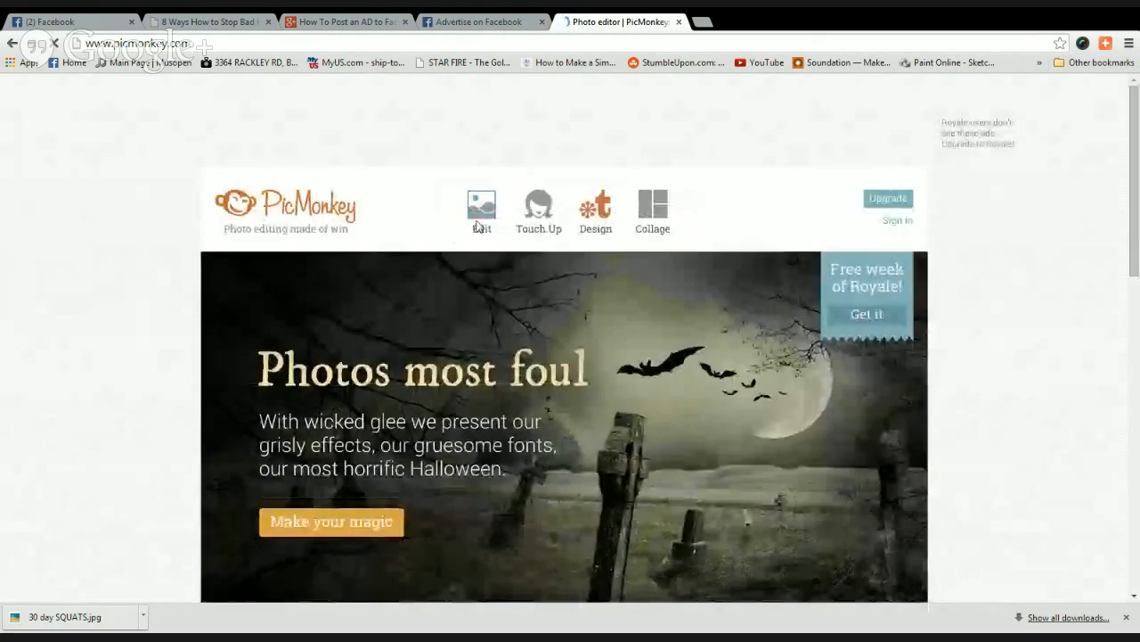
{"action": "mouse_move", "coordinate": [476, 226]}
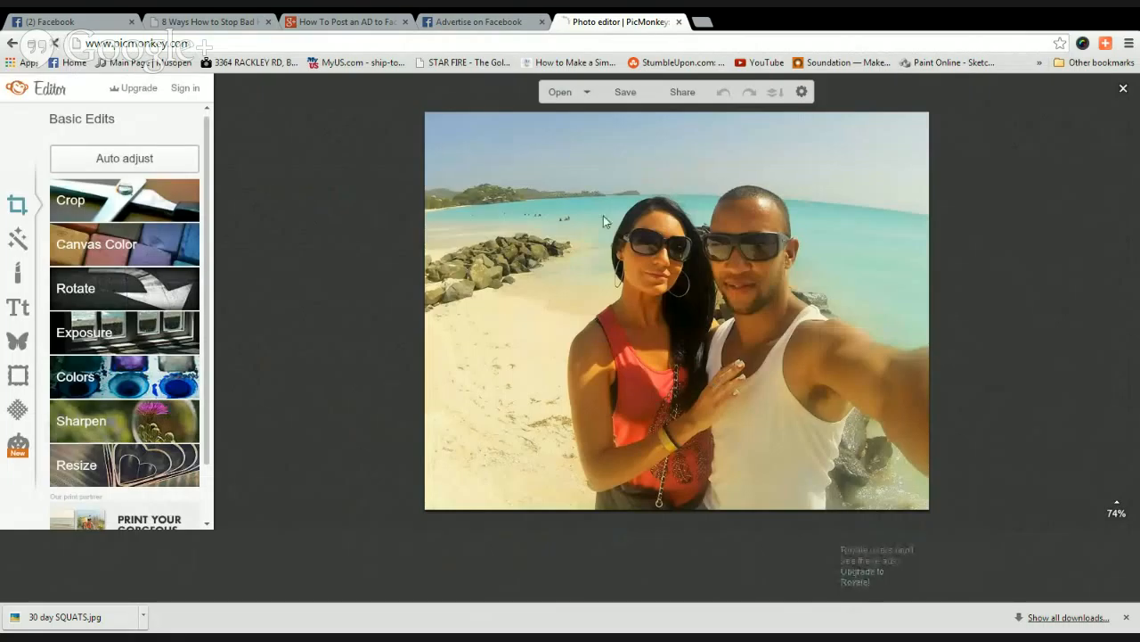
Resize the beach photo to 1200 px wide (1200 x 946) and save it to the computer as JPG.
{"action": "left_click", "coordinate": [124, 464]}
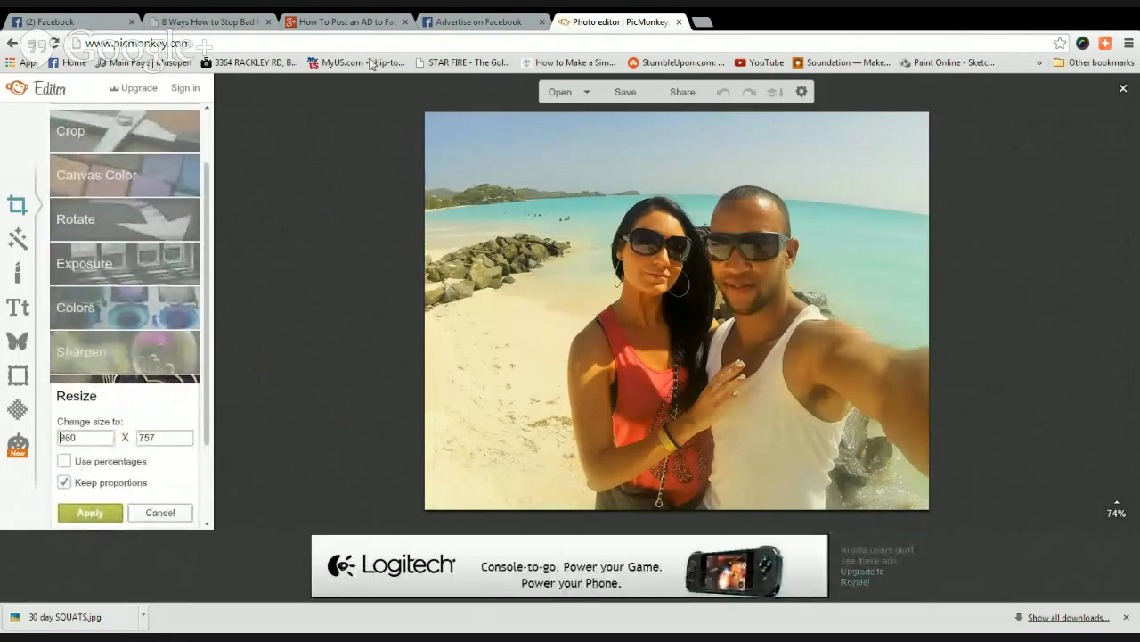
{"action": "left_click", "coordinate": [463, 25]}
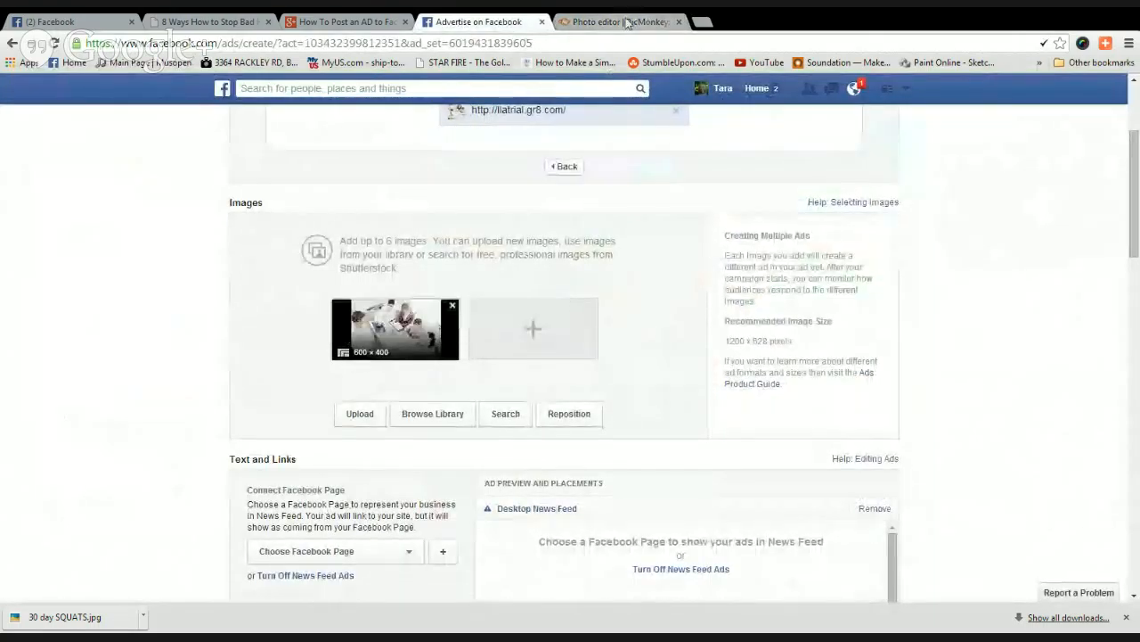
{"action": "left_click", "coordinate": [626, 23]}
{"action": "double_click", "coordinate": [76, 438]}
{"action": "type", "text": "1"}
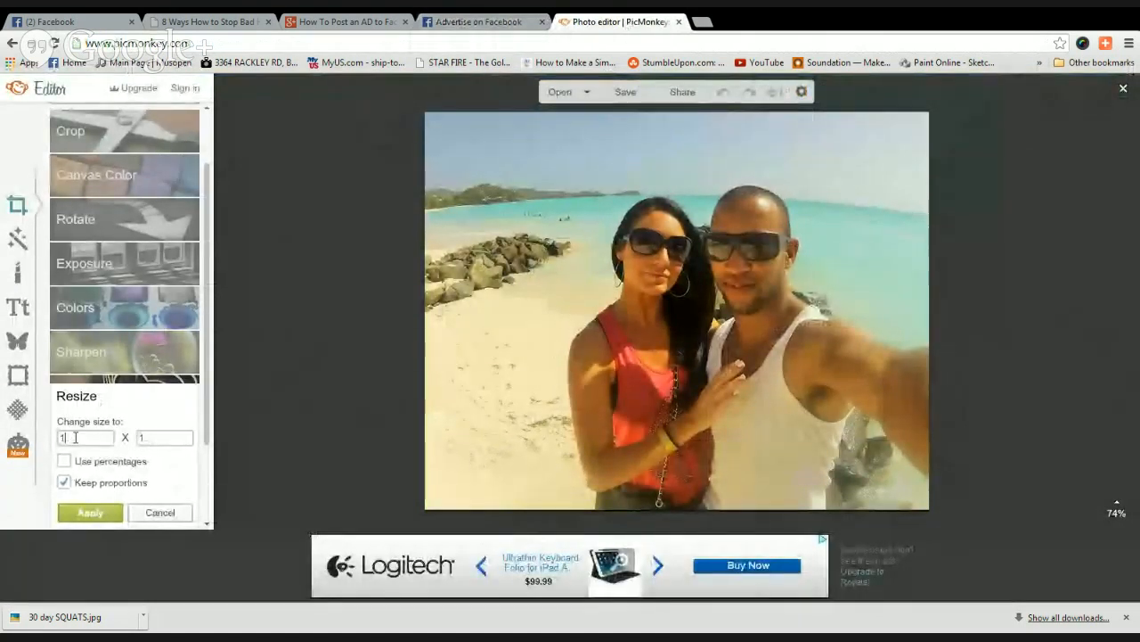
{"action": "type", "text": "200"}
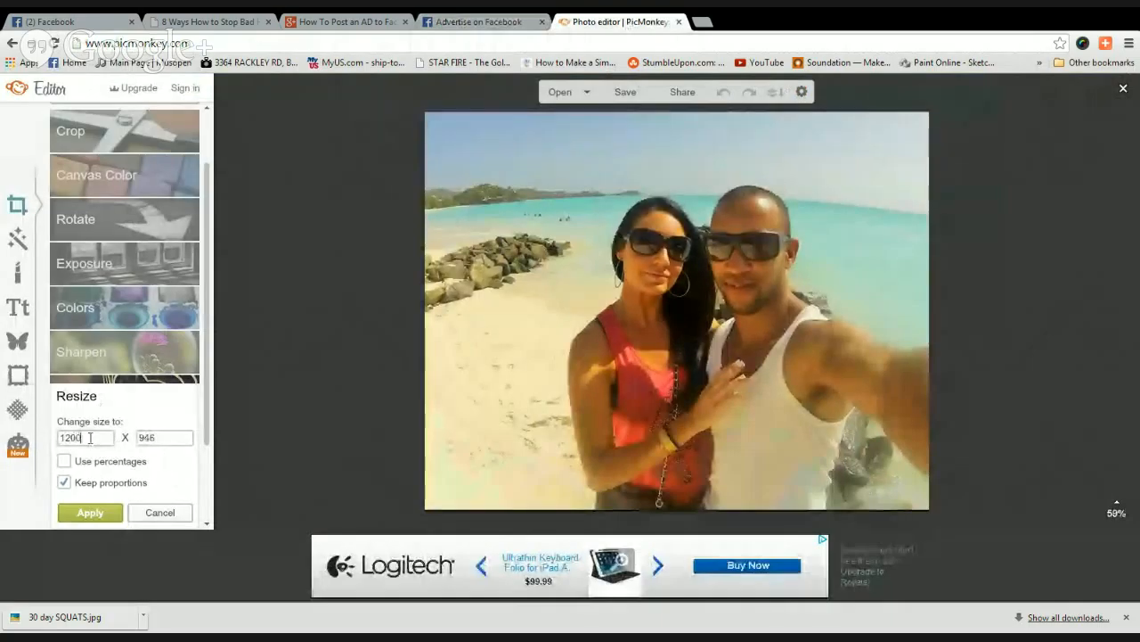
{"action": "left_click", "coordinate": [98, 518]}
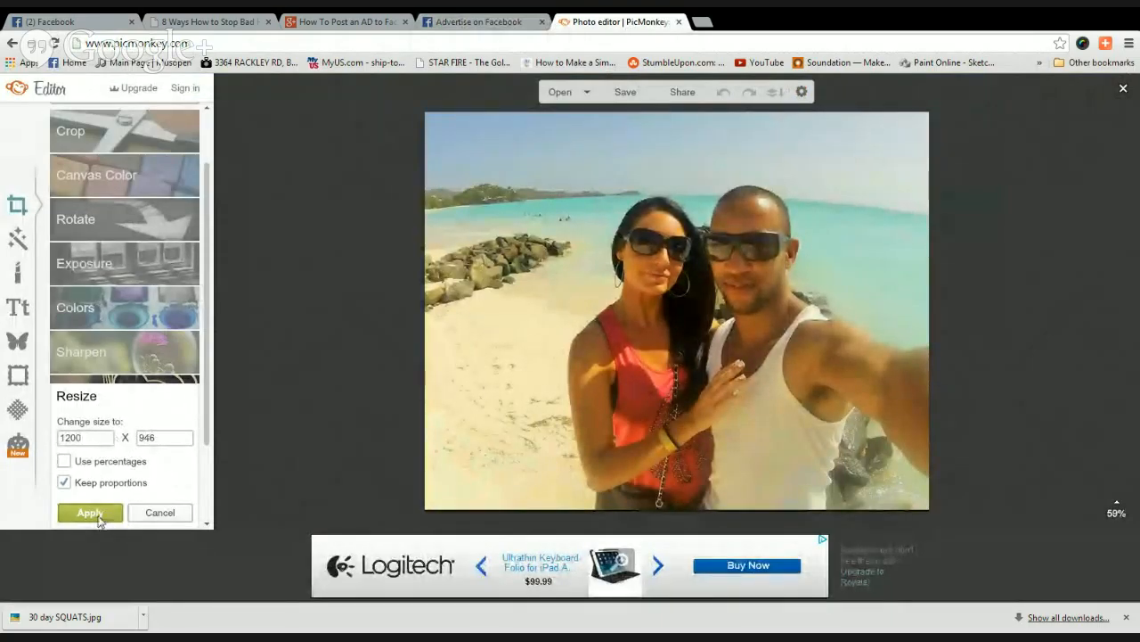
{"action": "left_click", "coordinate": [623, 103]}
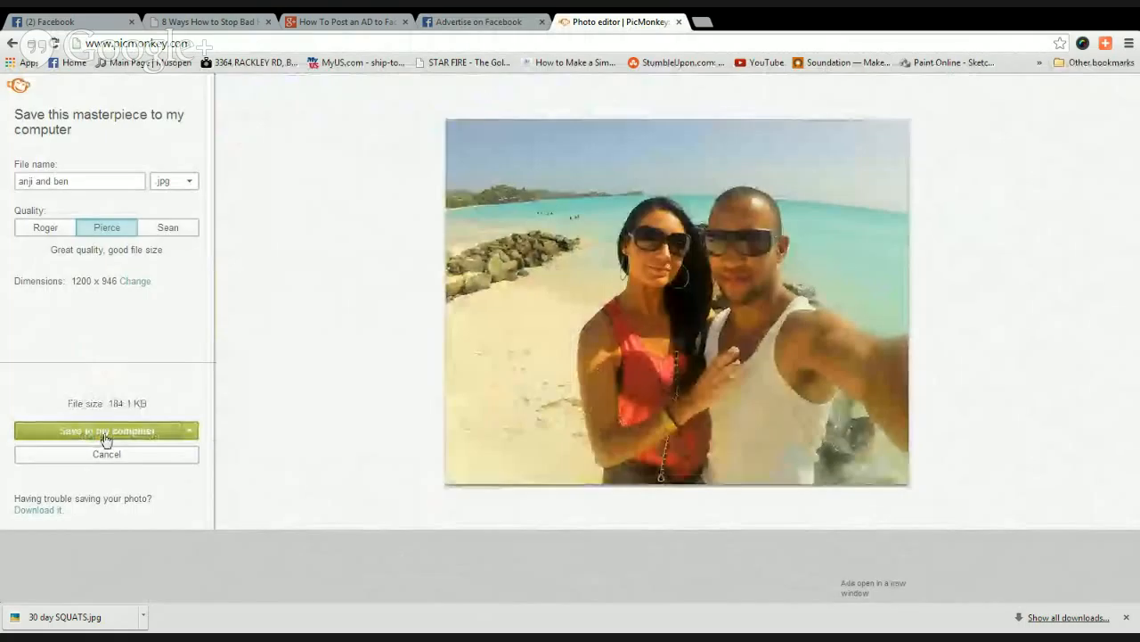
{"action": "left_click", "coordinate": [105, 431]}
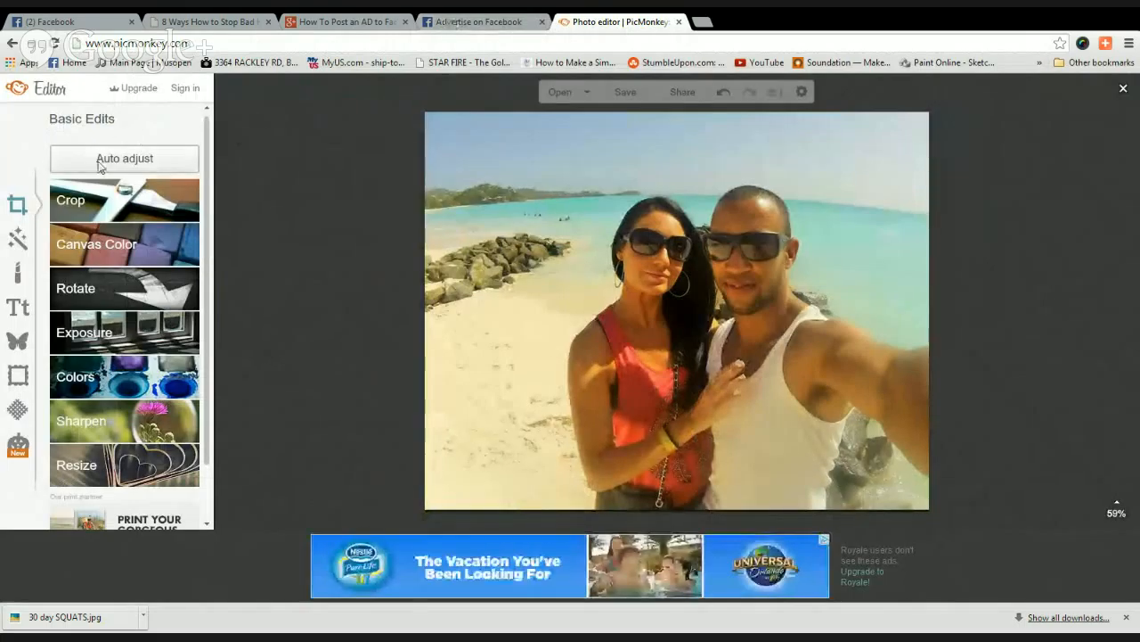
Replace the 600 x 400 site image with the uploaded 1200 x 946 beach photo.
{"action": "left_click", "coordinate": [479, 22]}
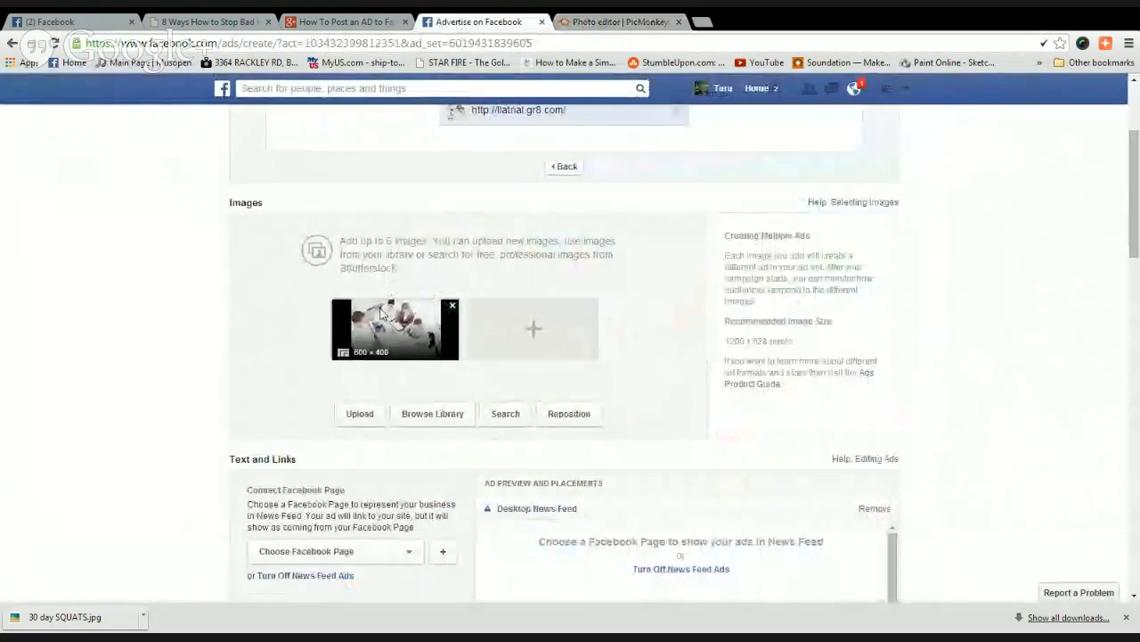
{"action": "left_click", "coordinate": [453, 306]}
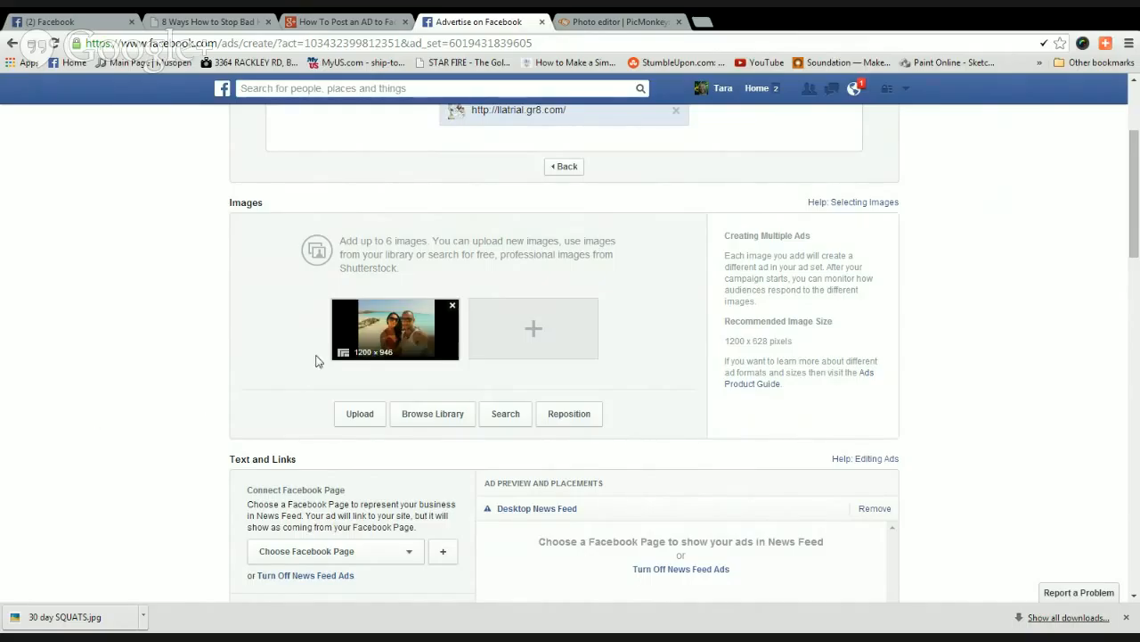
{"action": "mouse_move", "coordinate": [343, 353]}
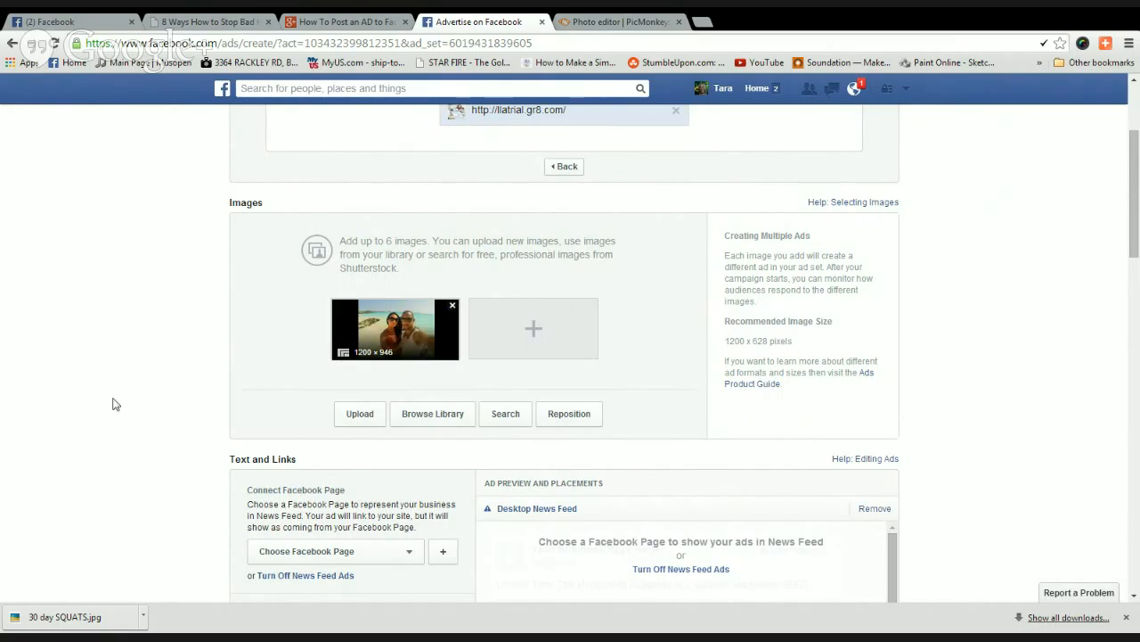
Choose the account owner's own Facebook Page to represent the ad.
{"action": "scroll", "coordinate": [112, 403], "scroll_direction": "down", "scroll_amount": 2}
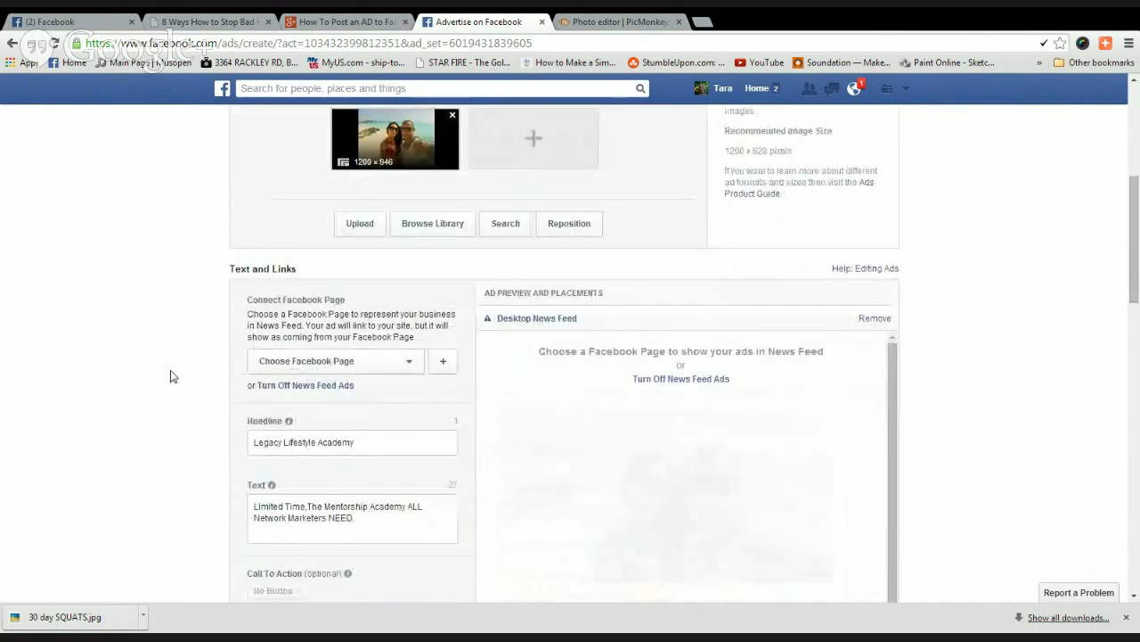
{"action": "scroll", "coordinate": [173, 376], "scroll_direction": "down", "scroll_amount": 1}
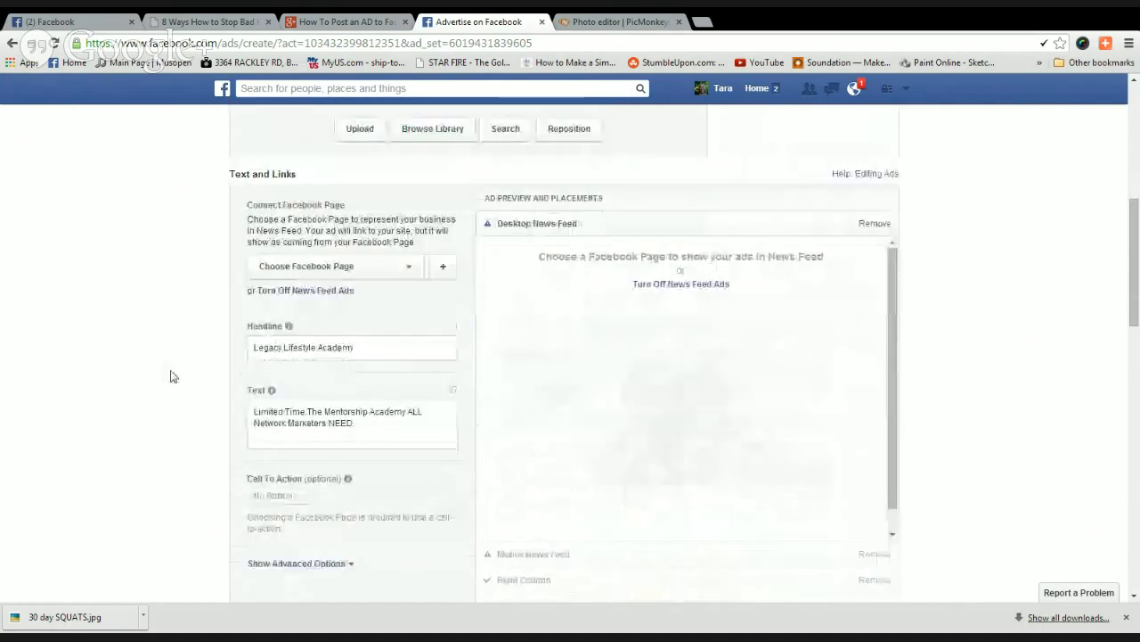
{"action": "left_click", "coordinate": [408, 270]}
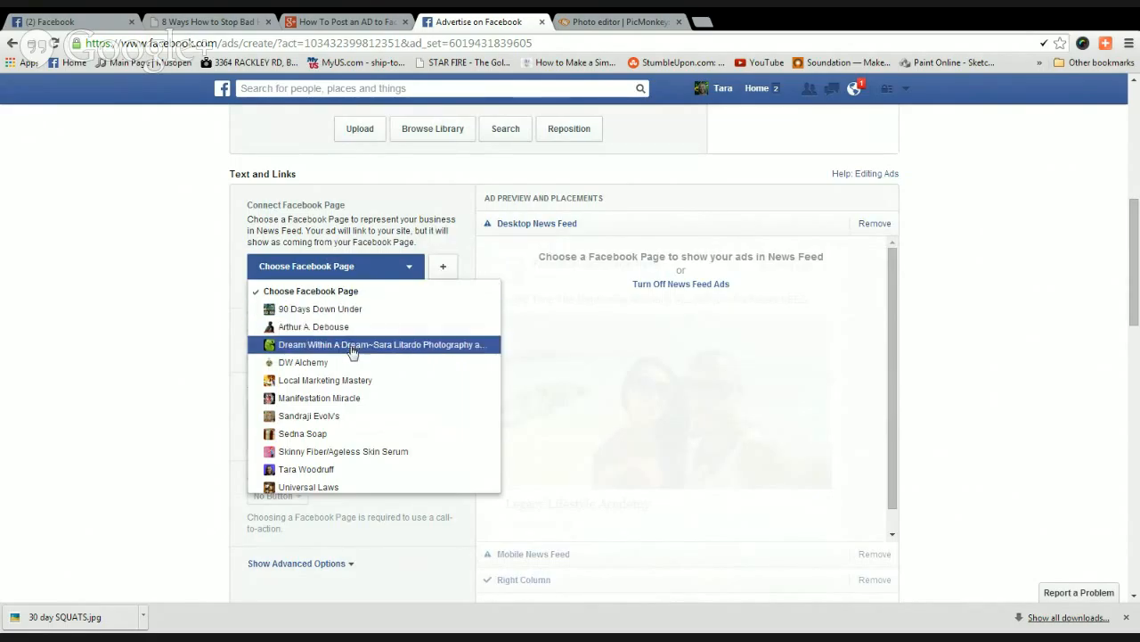
{"action": "scroll", "coordinate": [352, 356], "scroll_direction": "down", "scroll_amount": 1}
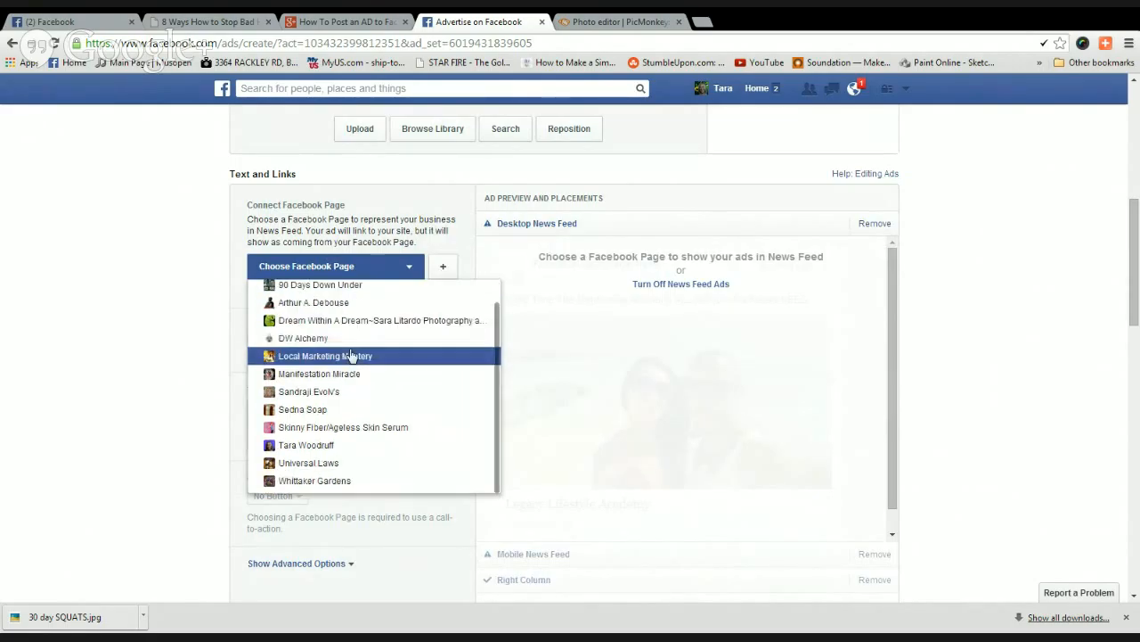
{"action": "left_click", "coordinate": [327, 444]}
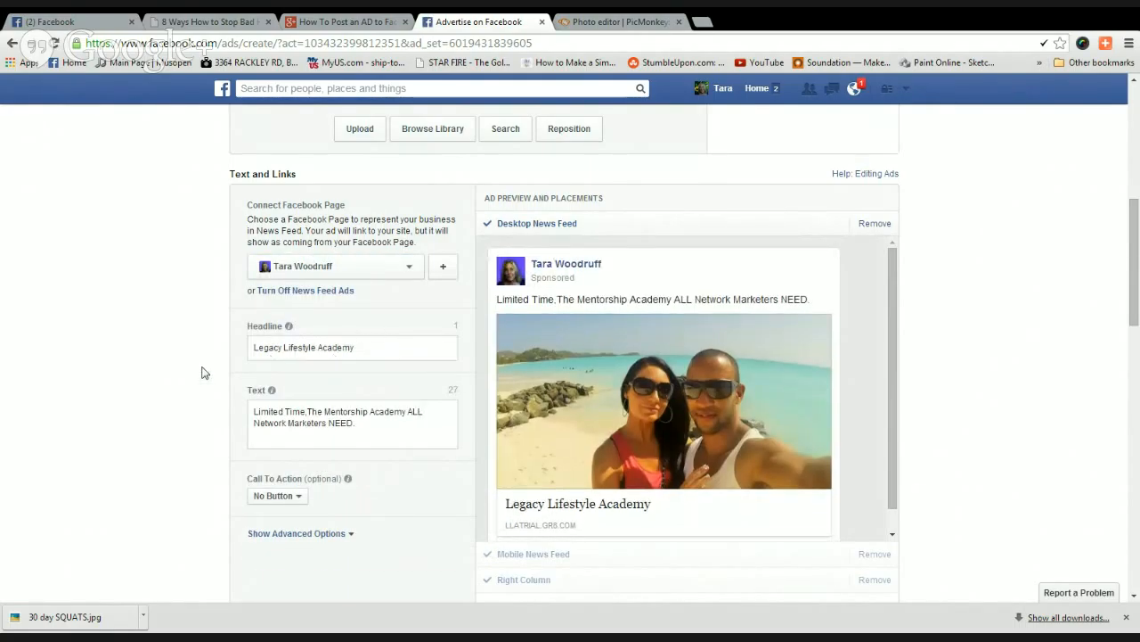
Set the call to action to Learn More and reveal the News Feed Link Description field.
{"action": "scroll", "coordinate": [204, 372], "scroll_direction": "down", "scroll_amount": 1}
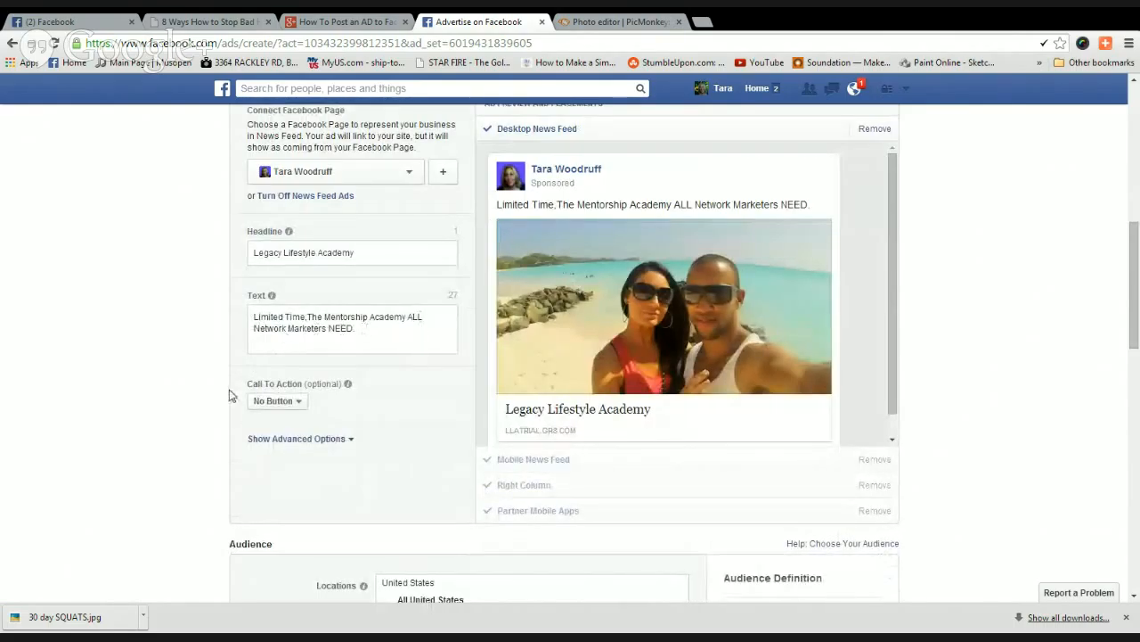
{"action": "left_click", "coordinate": [302, 403]}
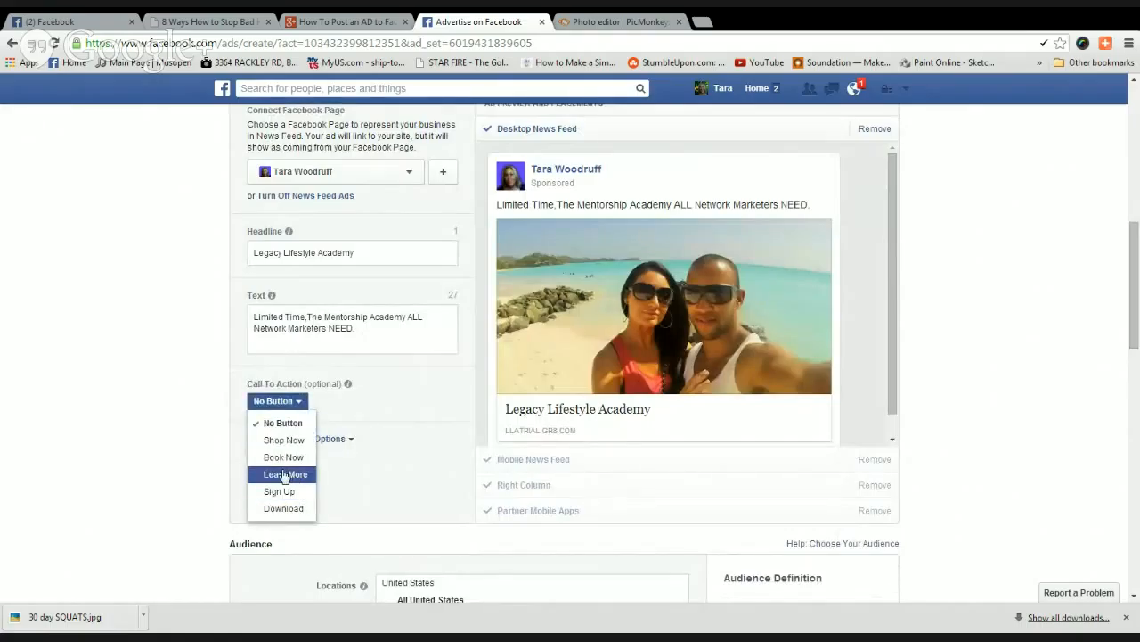
{"action": "left_click", "coordinate": [283, 481]}
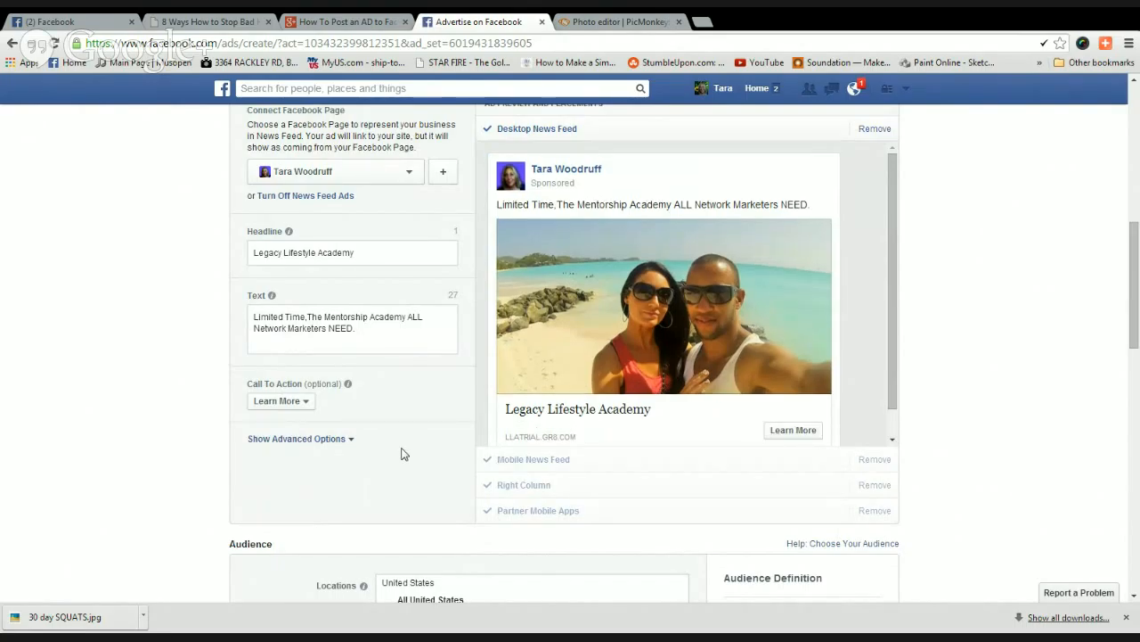
{"action": "left_click", "coordinate": [347, 439]}
{"action": "left_click", "coordinate": [316, 498]}
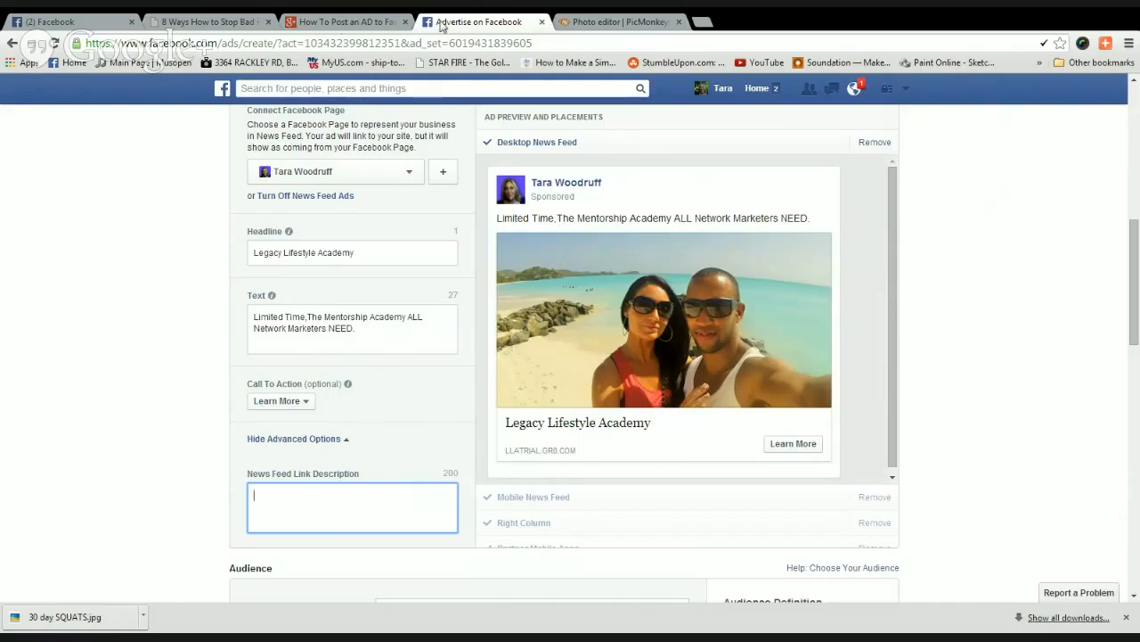
Copy the testimonial quote from the Legacy Lifestyle Academy landing page in a new tab.
{"action": "left_click", "coordinate": [702, 22]}
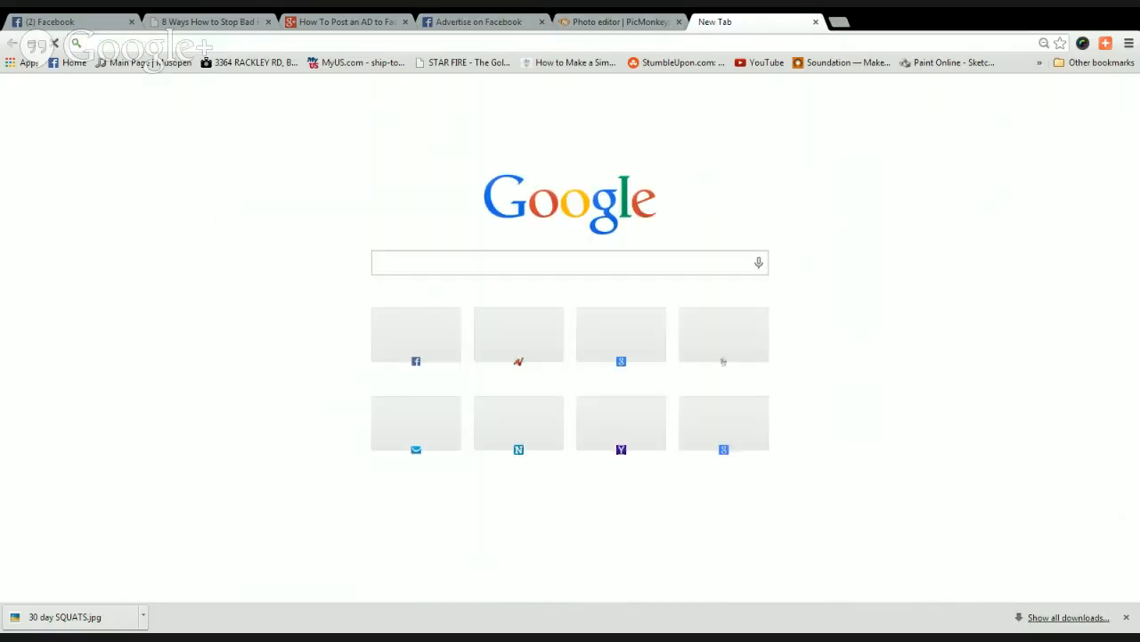
{"action": "key", "text": "Return"}
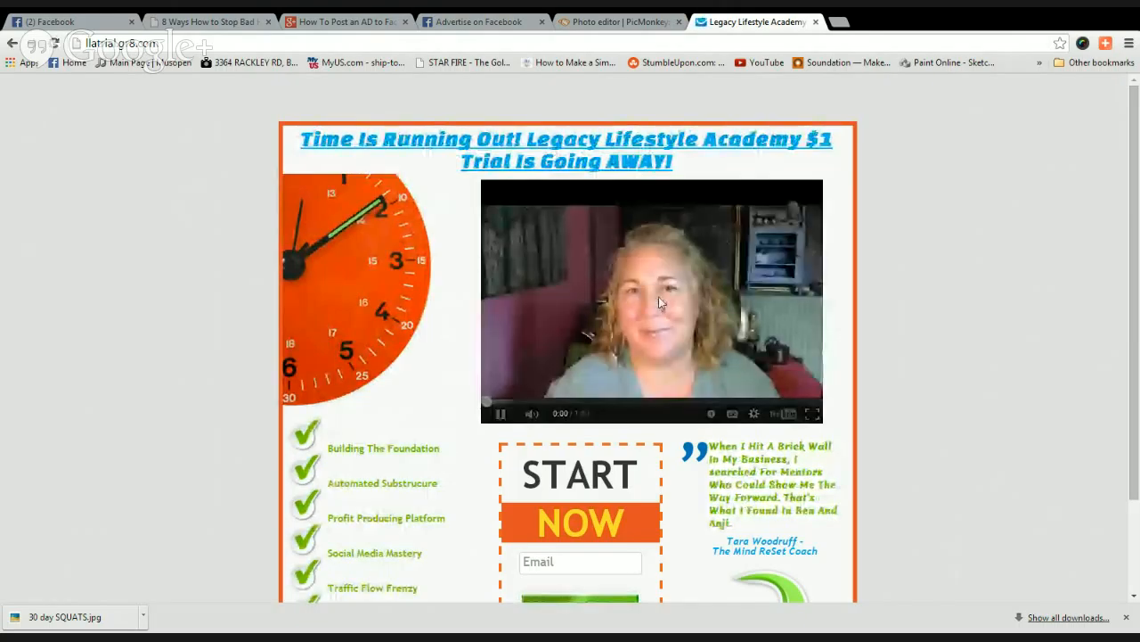
{"action": "scroll", "coordinate": [493, 334], "scroll_direction": "down", "scroll_amount": 2}
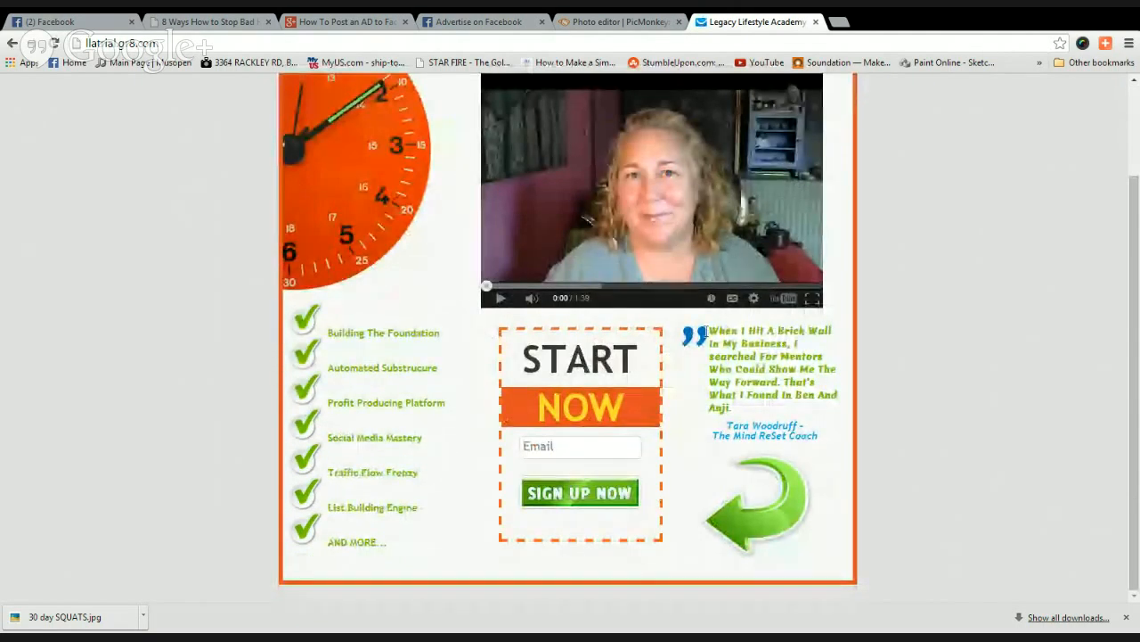
{"action": "left_click_drag", "start_coordinate": [710, 331], "coordinate": [748, 369]}
{"action": "key", "text": "ctrl+c"}
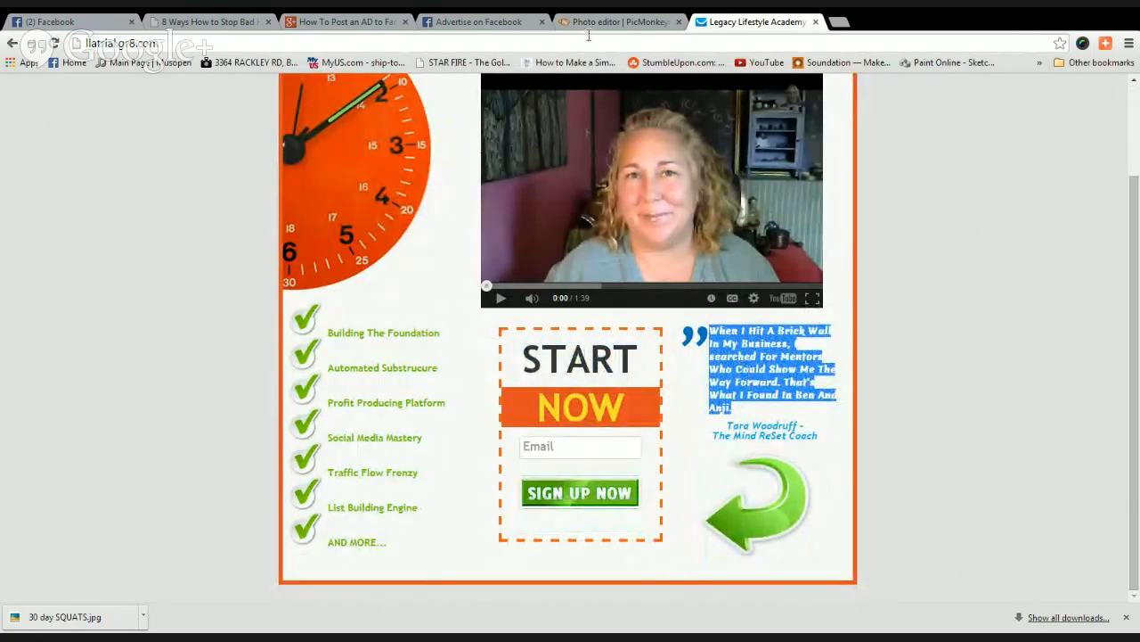
{"action": "left_click", "coordinate": [467, 21]}
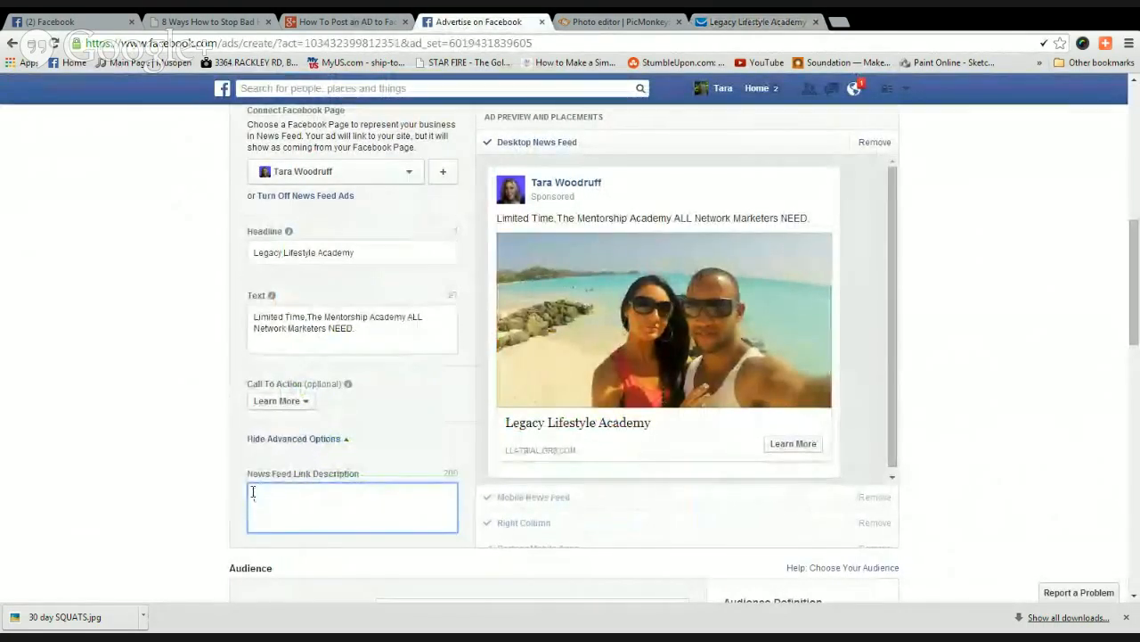
Paste the testimonial quote into News Feed Link Description, followed by a dash and the author's name.
{"action": "key", "text": "ctrl+v"}
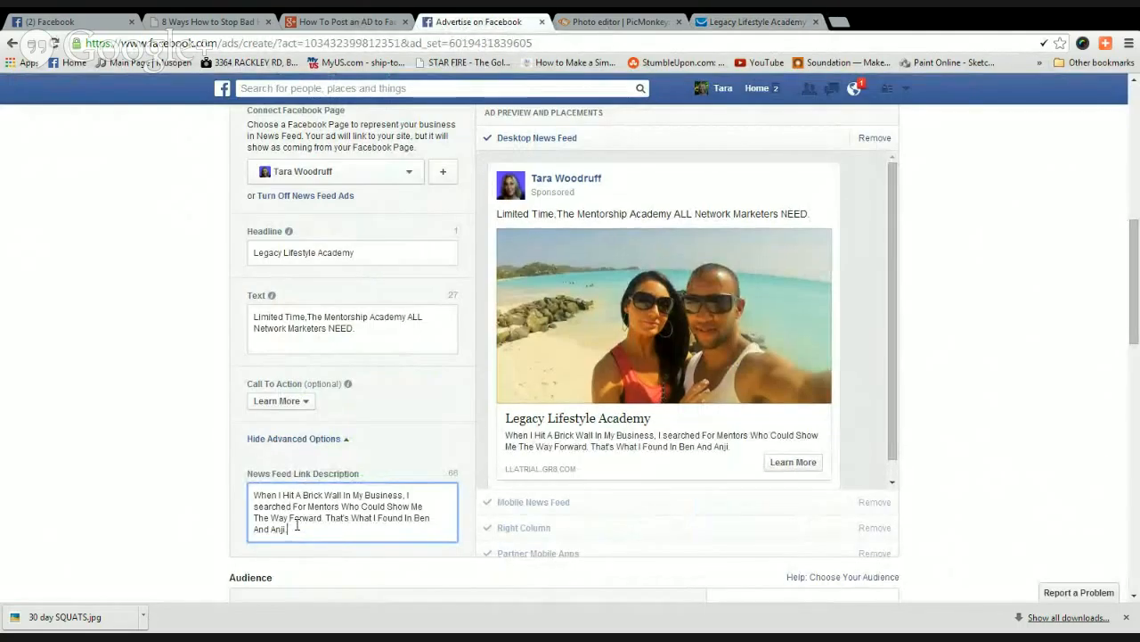
{"action": "type", "text": "~"}
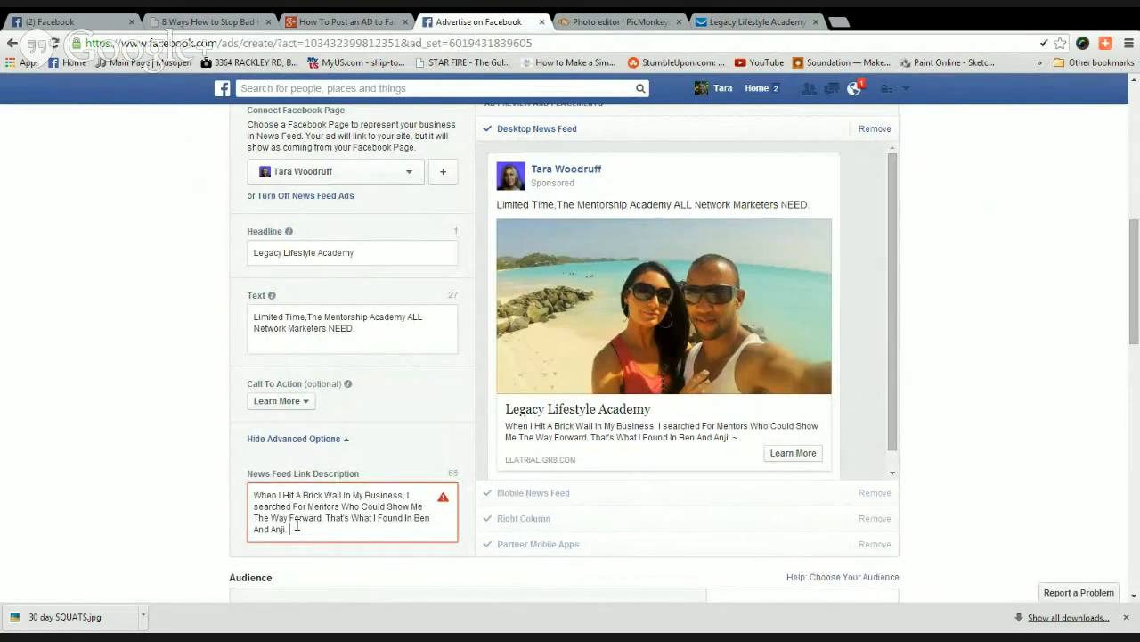
{"action": "key", "text": "BackSpace"}
{"action": "type", "text": "~~~"}
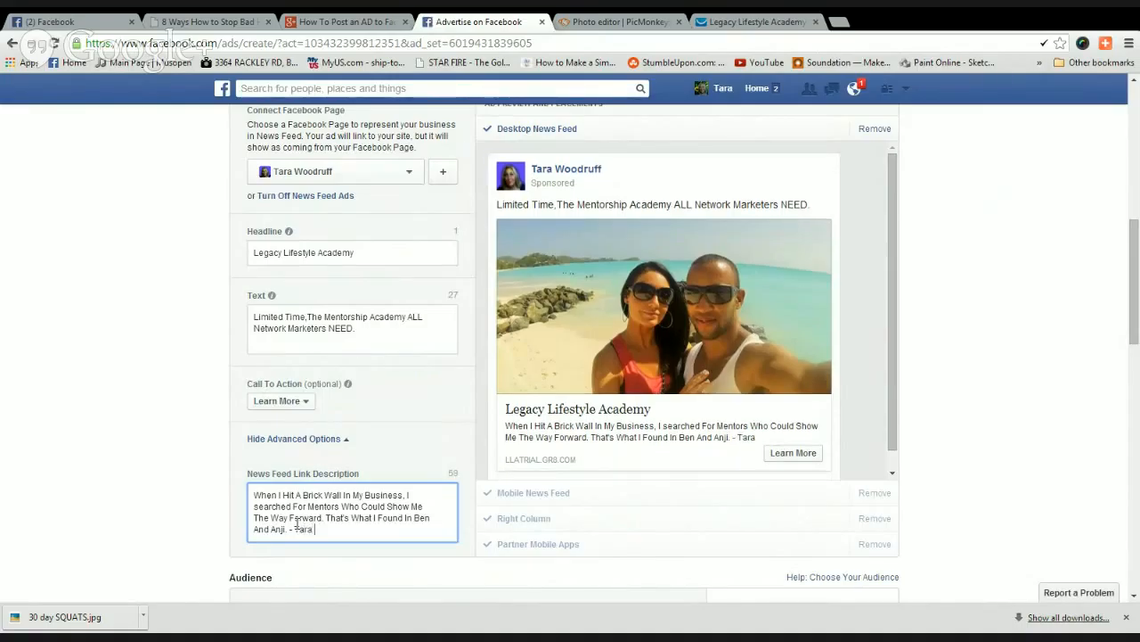
{"action": "type", "text": "Woodruff"}
{"action": "scroll", "coordinate": [127, 508], "scroll_direction": "down", "scroll_amount": 1}
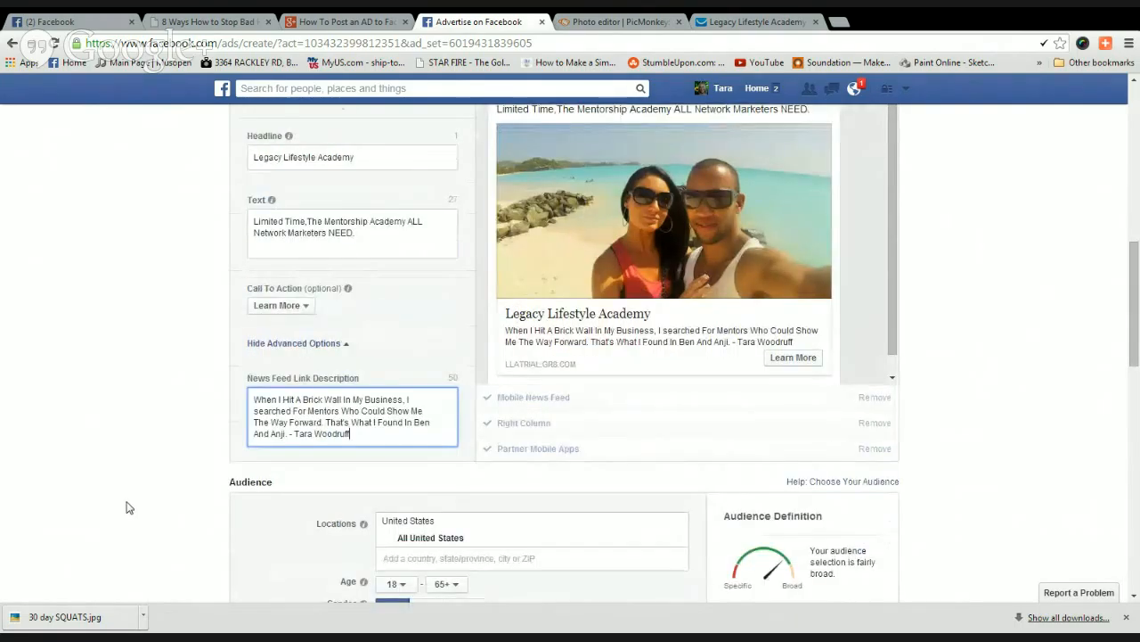
{"action": "scroll", "coordinate": [127, 501], "scroll_direction": "down", "scroll_amount": 1}
{"action": "scroll", "coordinate": [126, 495], "scroll_direction": "up", "scroll_amount": 1}
{"action": "scroll", "coordinate": [127, 491], "scroll_direction": "up", "scroll_amount": 1}
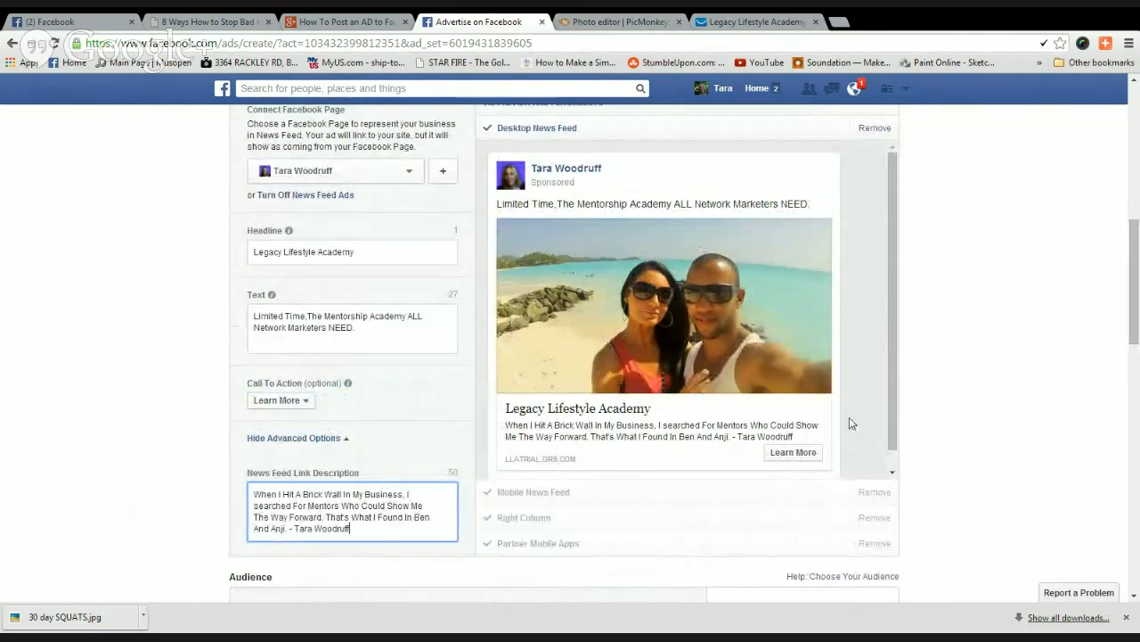
{"action": "scroll", "coordinate": [846, 415], "scroll_direction": "down", "scroll_amount": 1}
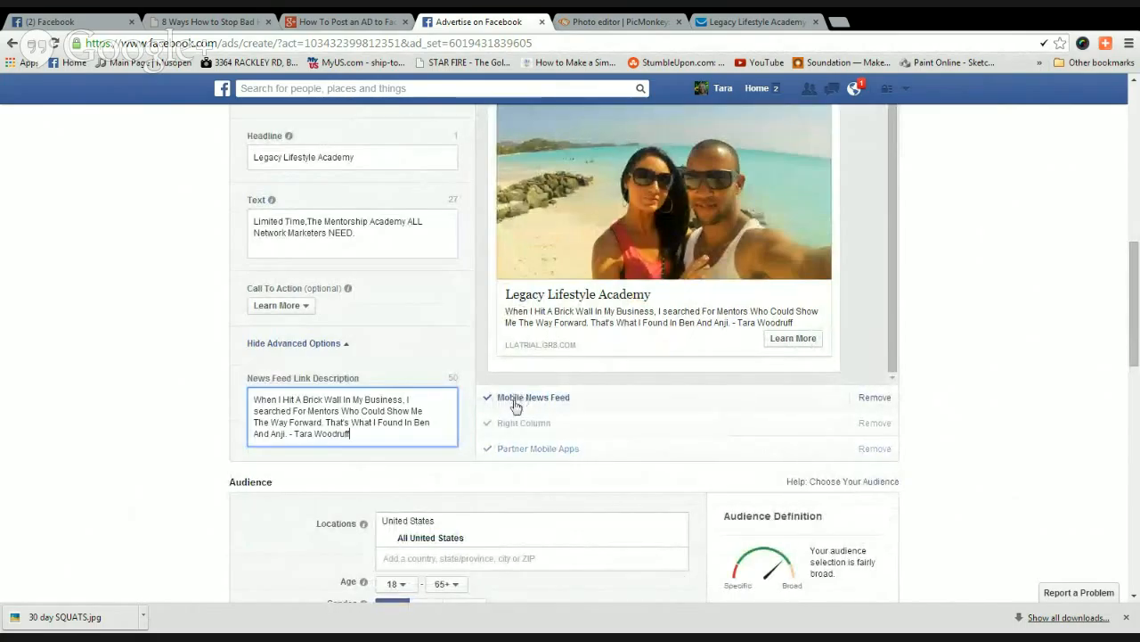
{"action": "scroll", "coordinate": [55, 451], "scroll_direction": "down", "scroll_amount": 3}
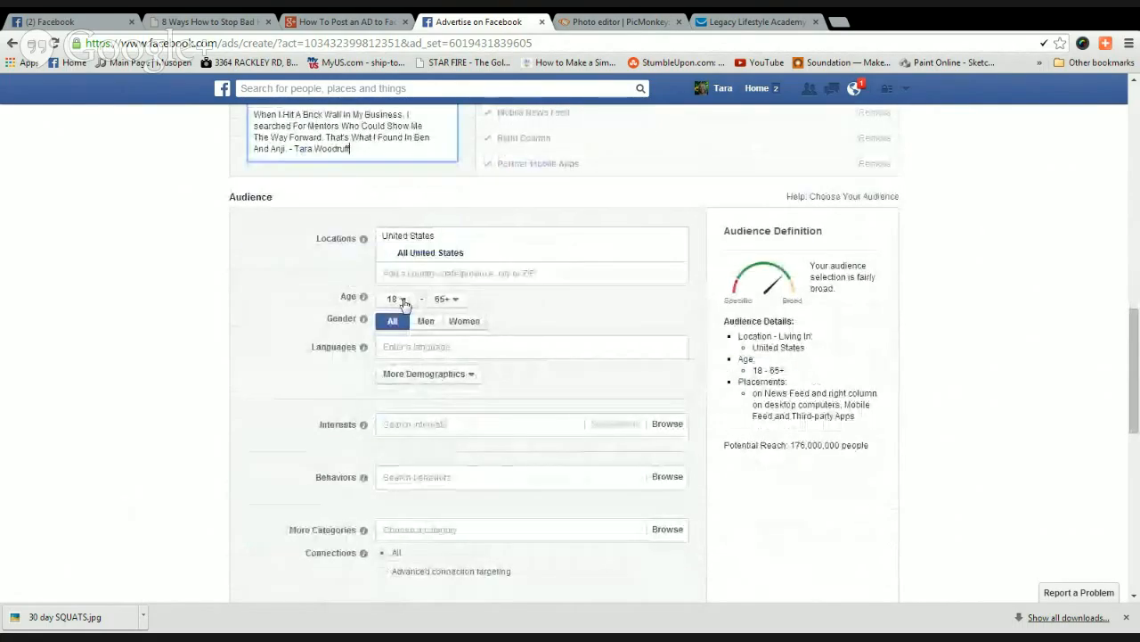
Keep the minimum age at 18 and add United Kingdom as a target location.
{"action": "left_click", "coordinate": [400, 301]}
{"action": "left_click", "coordinate": [403, 301]}
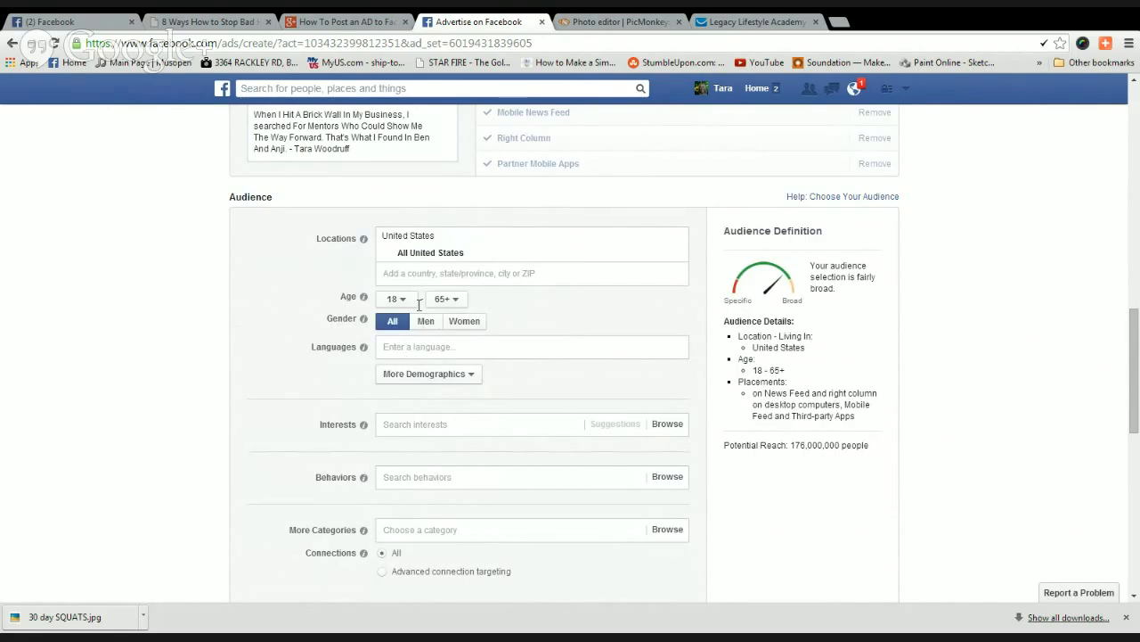
{"action": "left_click", "coordinate": [422, 274]}
{"action": "type", "text": "un"}
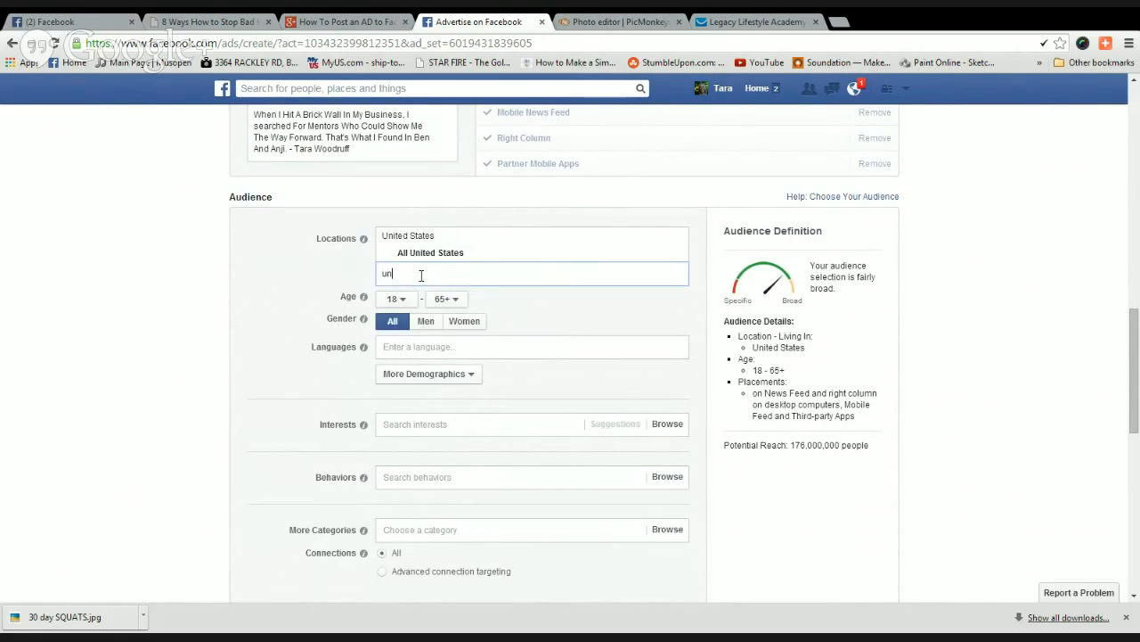
{"action": "type", "text": "i"}
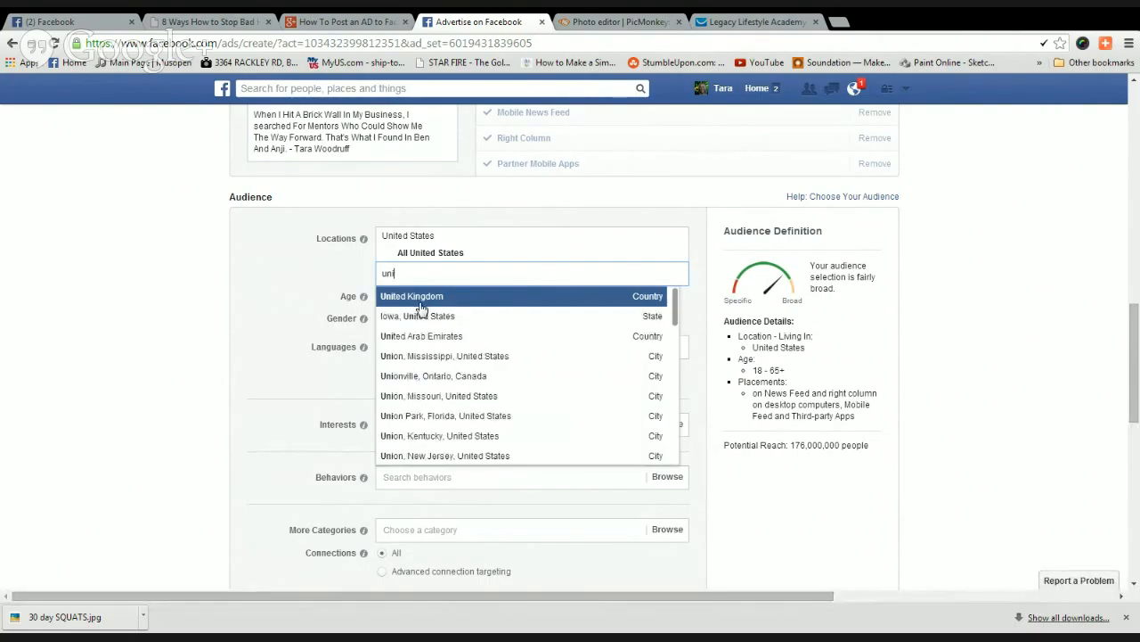
{"action": "left_click", "coordinate": [421, 299]}
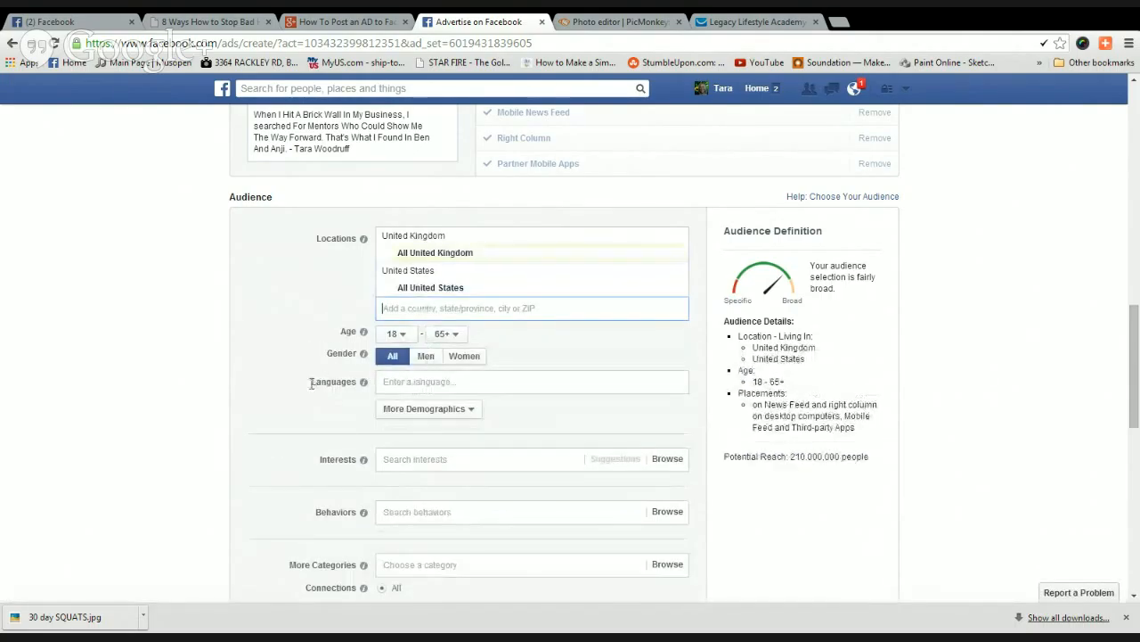
{"action": "scroll", "coordinate": [312, 382], "scroll_direction": "down", "scroll_amount": 1}
Target English (All) speakers, leaving More Demographics unset.
{"action": "left_click", "coordinate": [397, 285]}
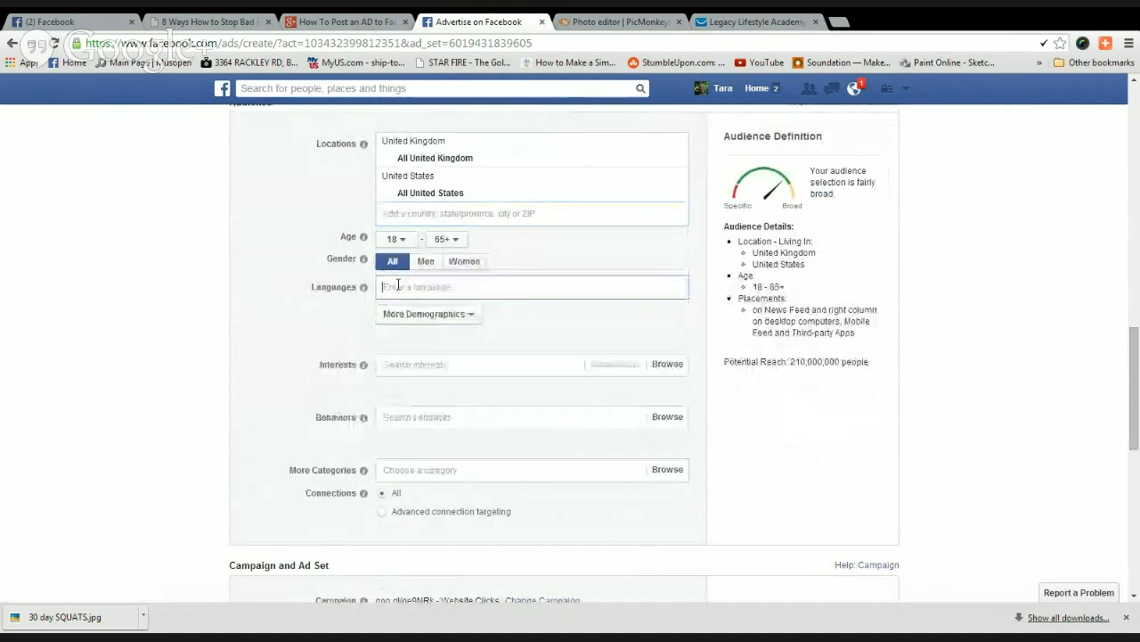
{"action": "type", "text": "englis"}
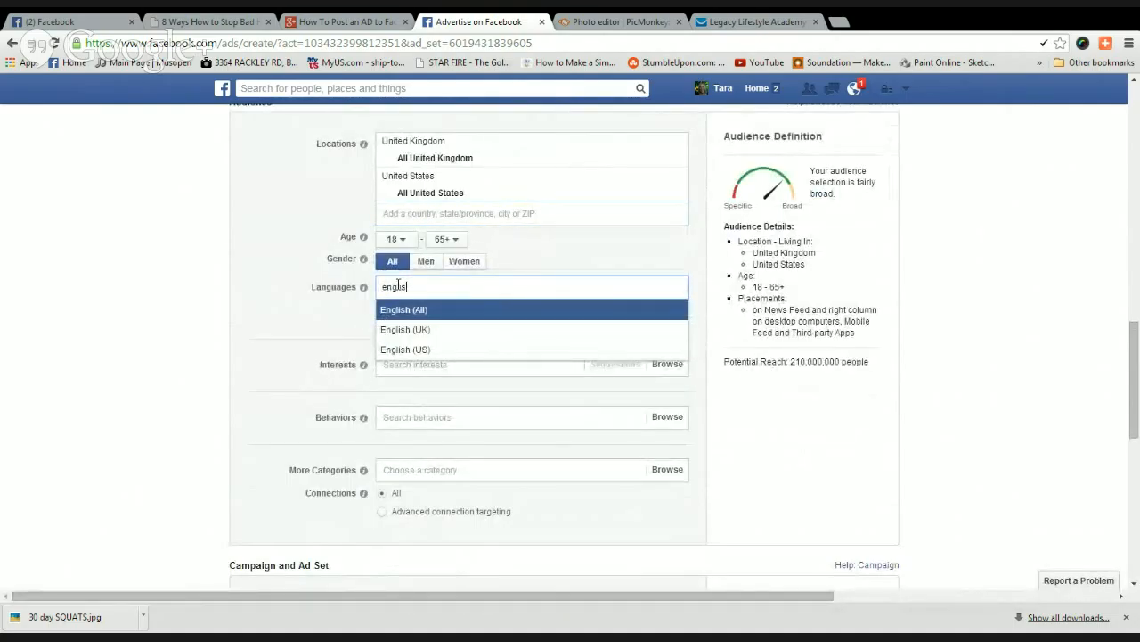
{"action": "left_click", "coordinate": [407, 316]}
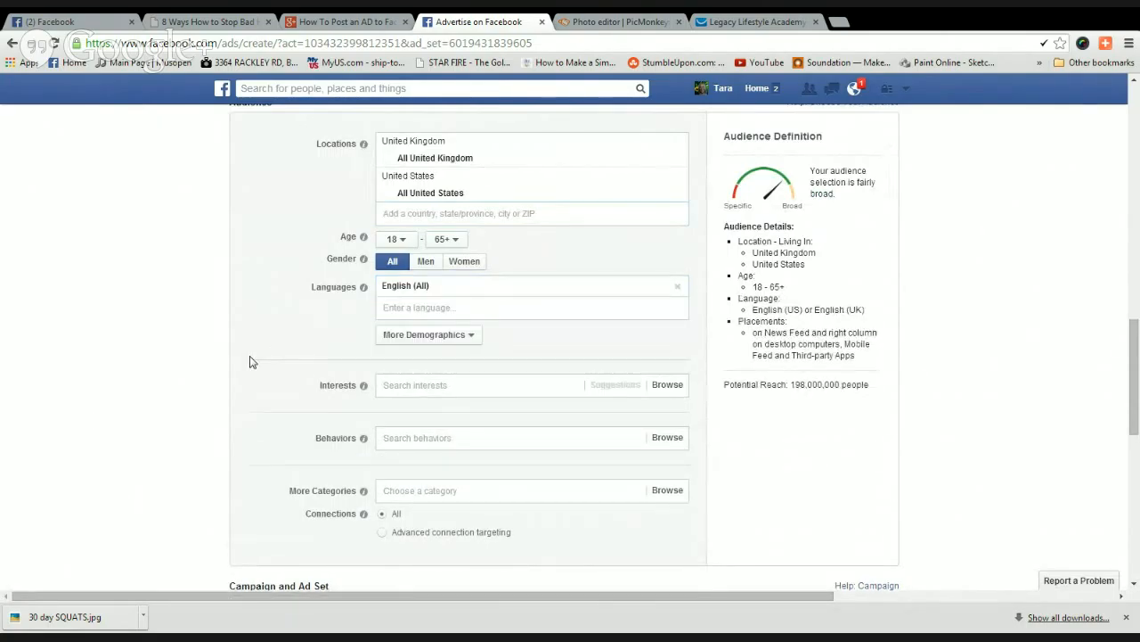
{"action": "left_click", "coordinate": [479, 337]}
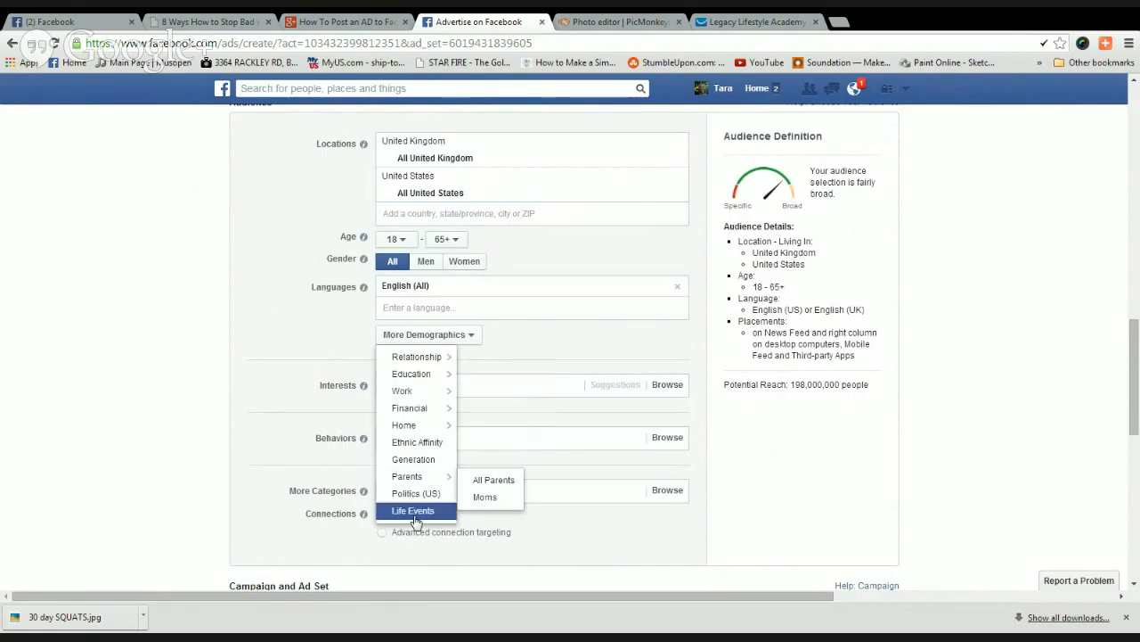
{"action": "mouse_move", "coordinate": [417, 360]}
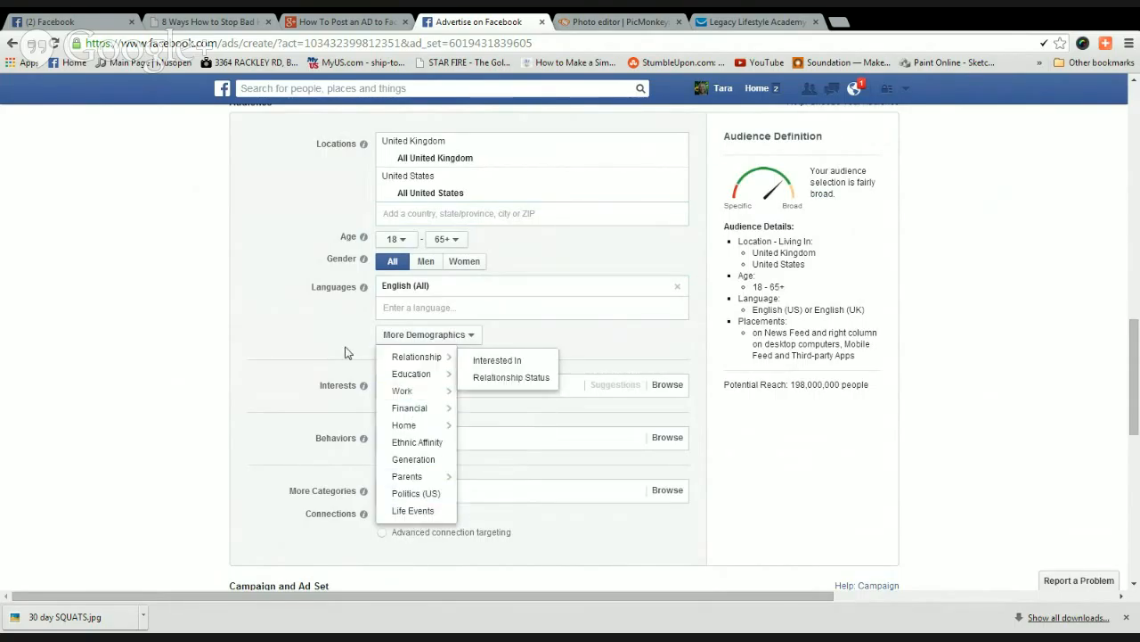
{"action": "left_click", "coordinate": [303, 334]}
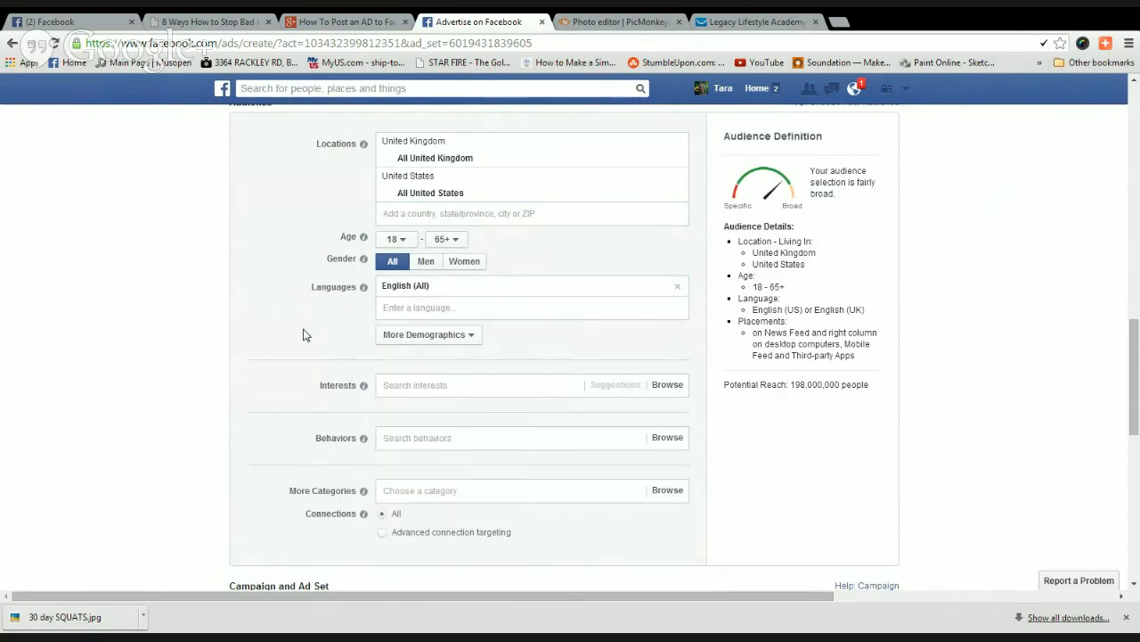
{"action": "scroll", "coordinate": [303, 334], "scroll_direction": "down", "scroll_amount": 1}
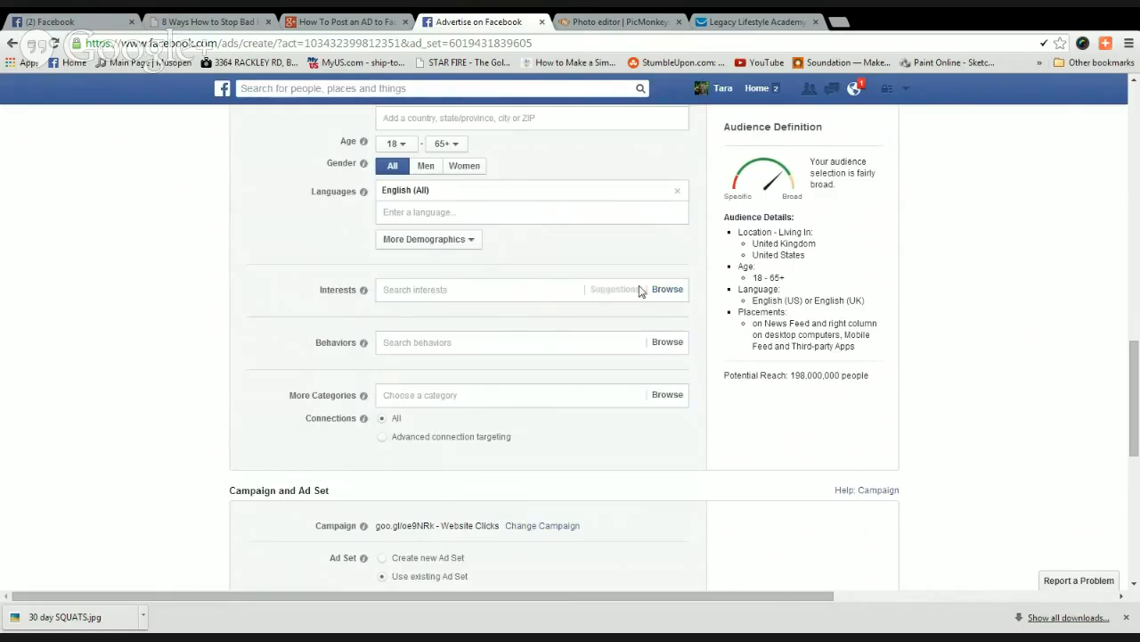
Target the interests online home business, Affiliate marketing and product development.
{"action": "left_click", "coordinate": [540, 289]}
{"action": "type", "text": "Home"}
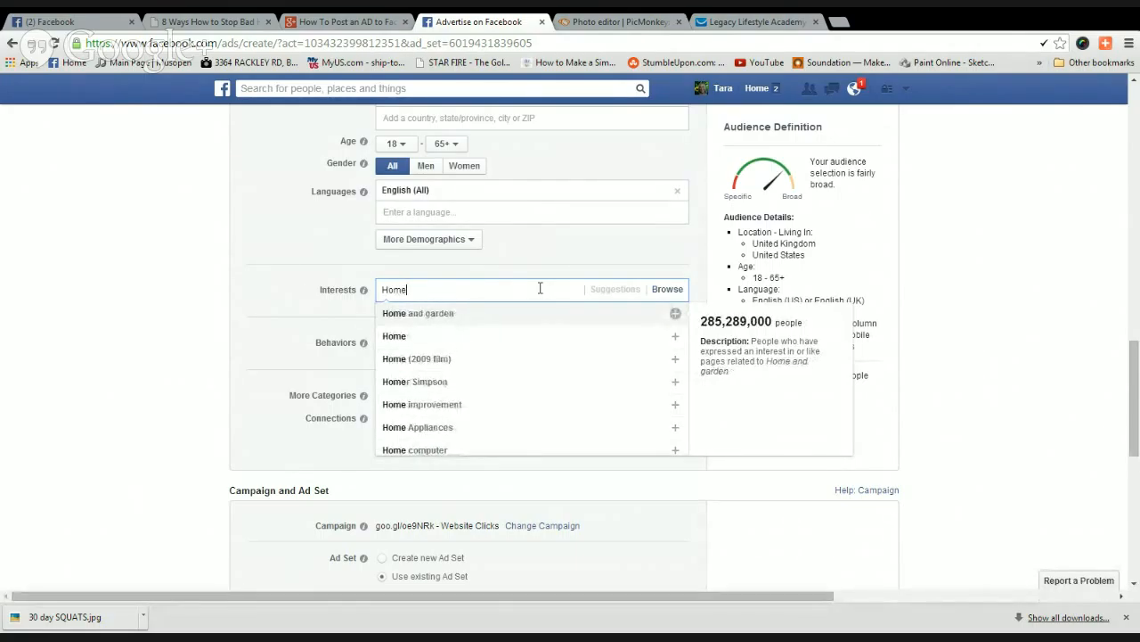
{"action": "type", "text": "Business"}
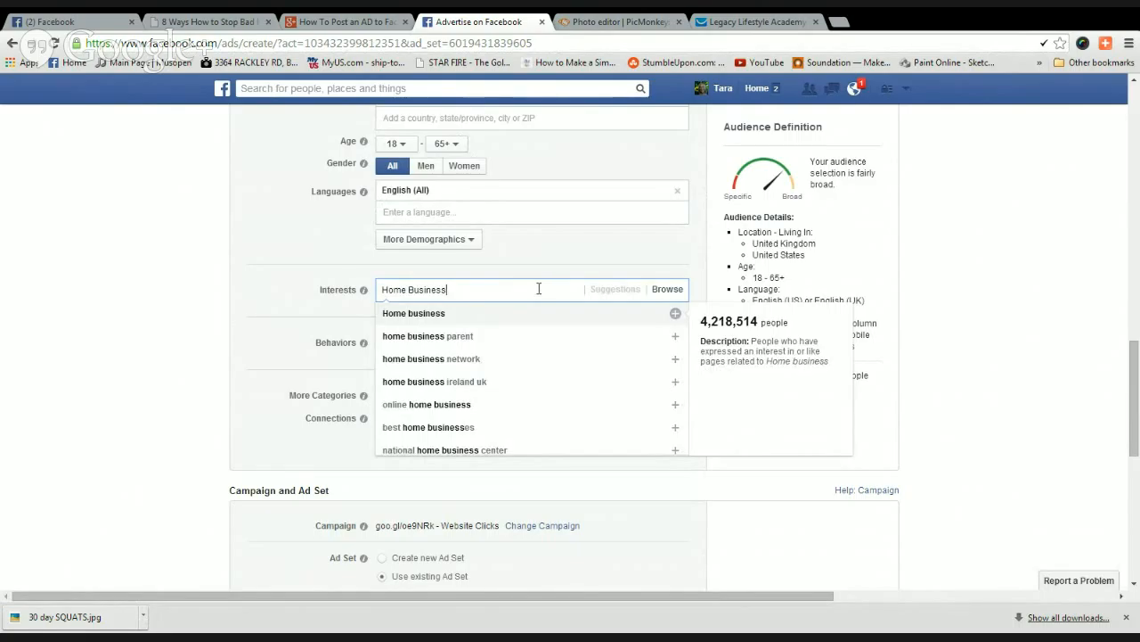
{"action": "left_click", "coordinate": [427, 404]}
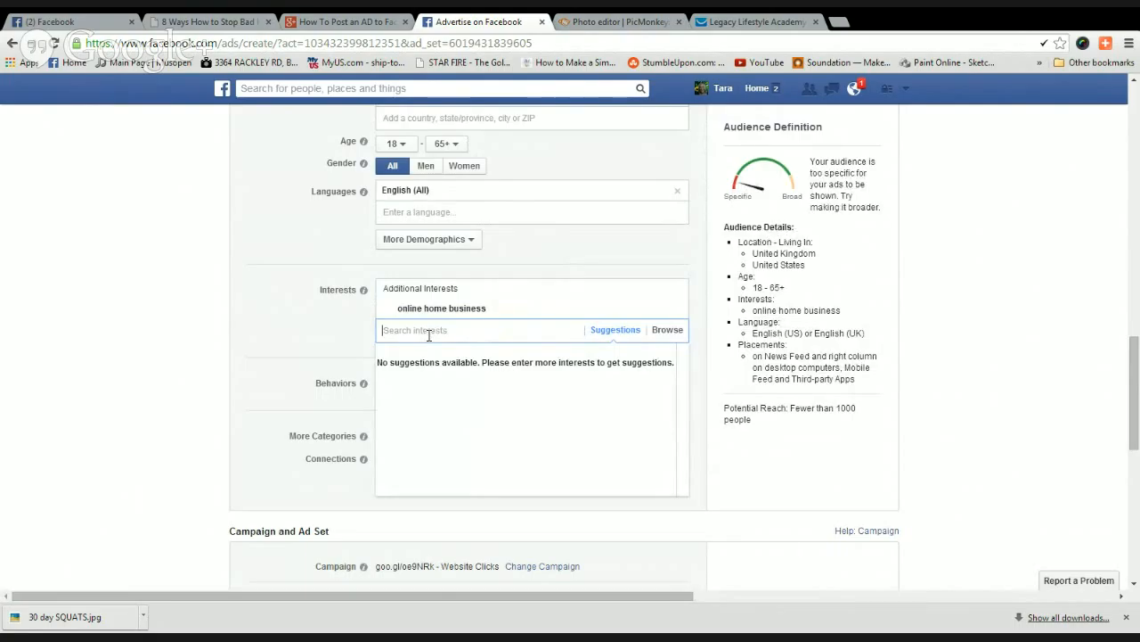
{"action": "type", "text": "Affiliate"}
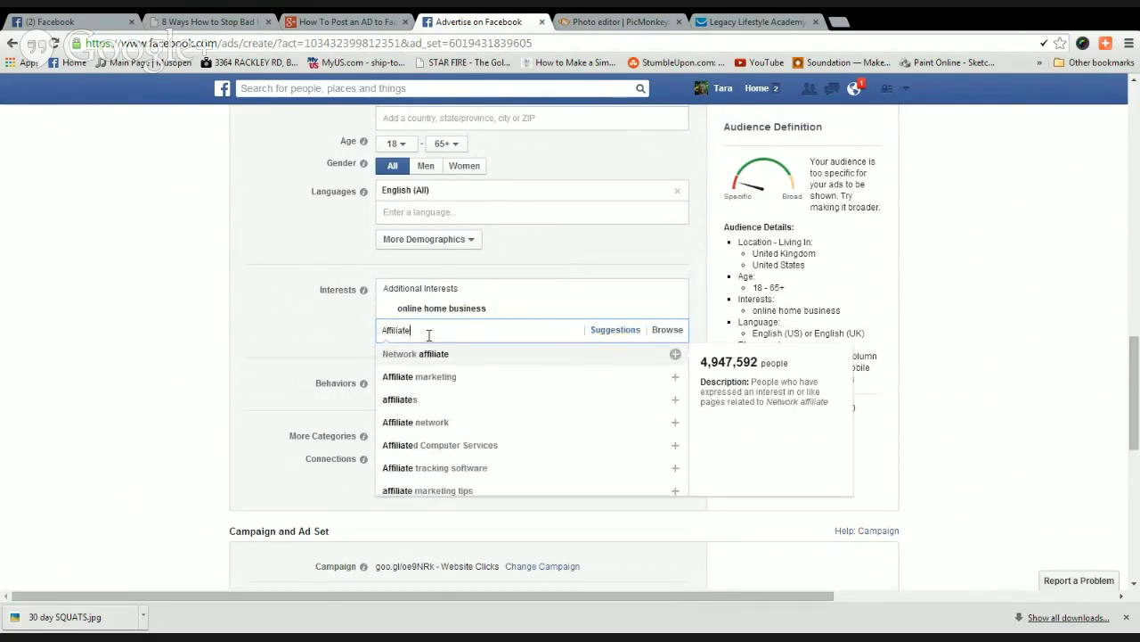
{"action": "left_click", "coordinate": [434, 378]}
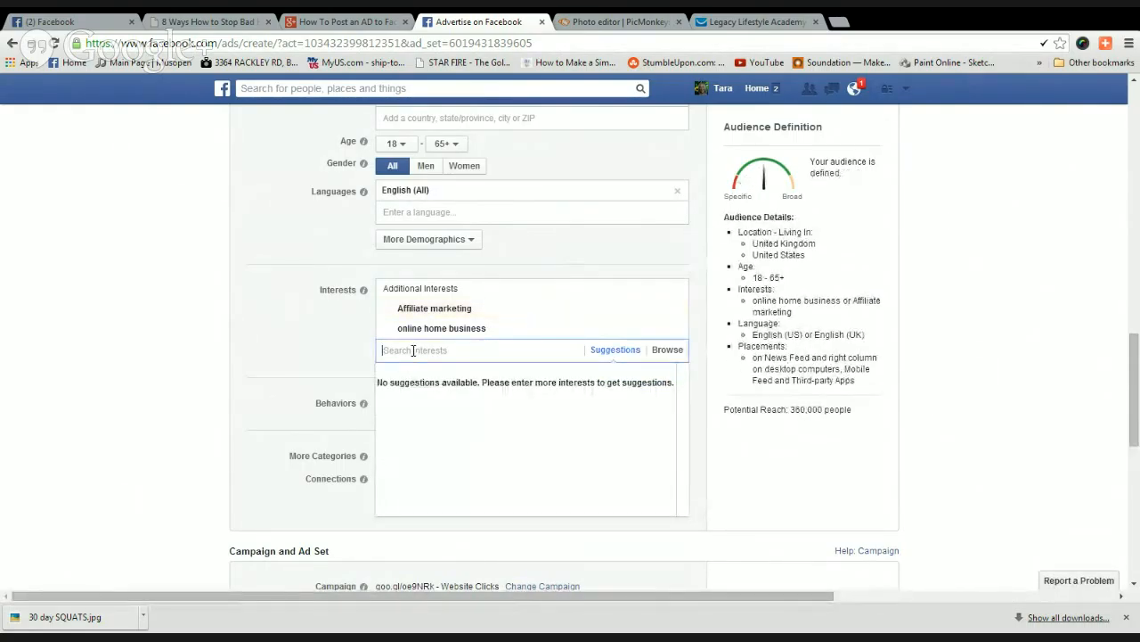
{"action": "type", "text": "Product"}
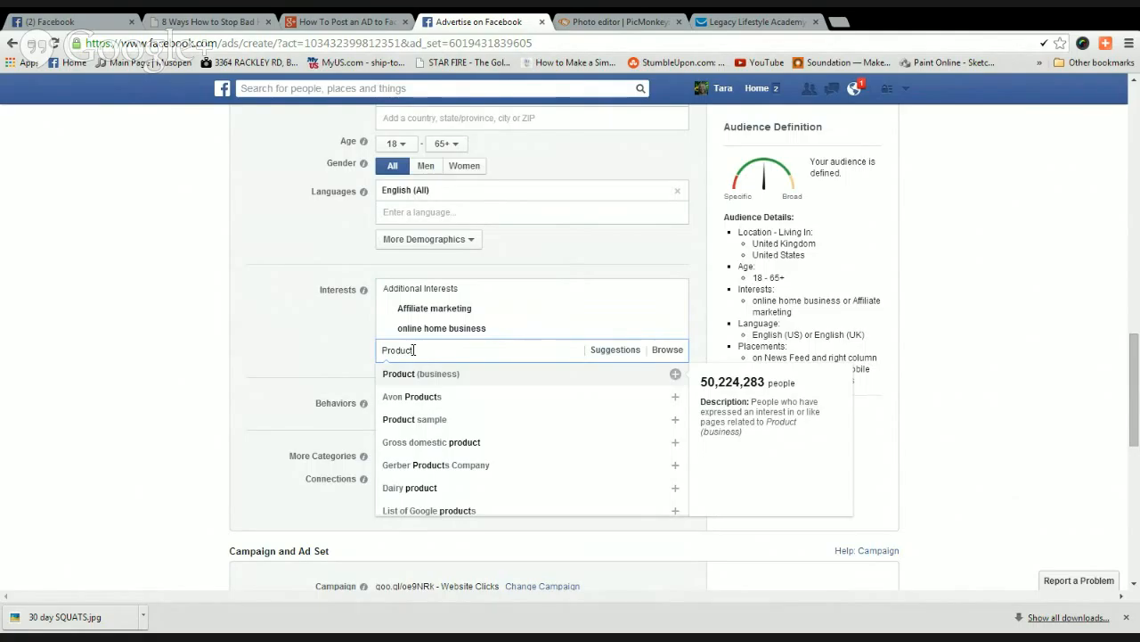
{"action": "type", "text": "Develo"}
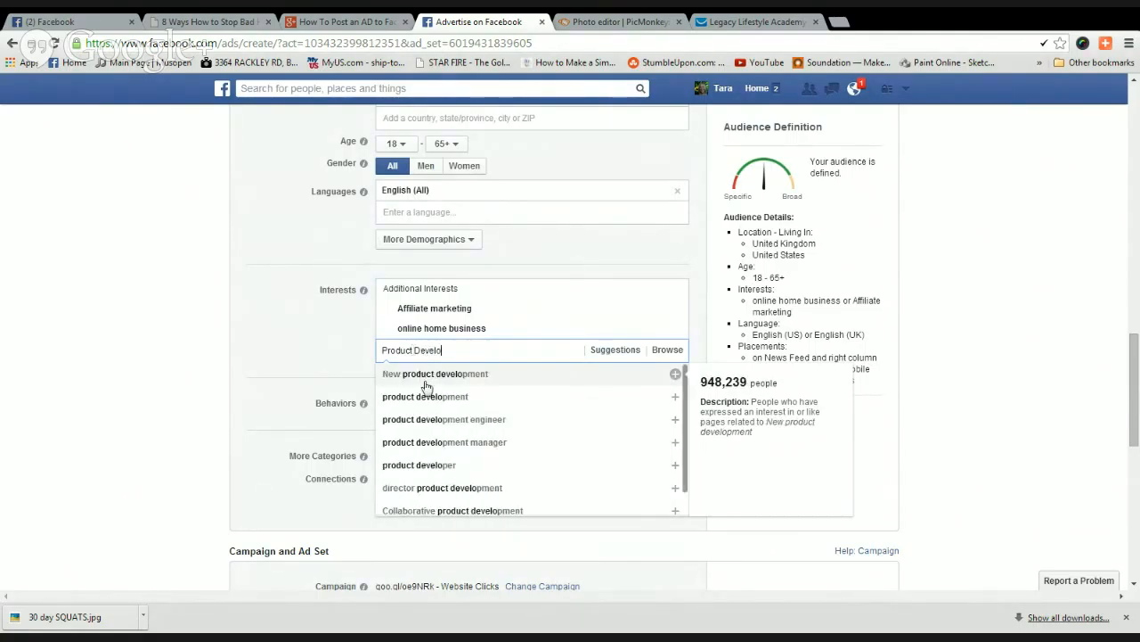
{"action": "left_click", "coordinate": [434, 398]}
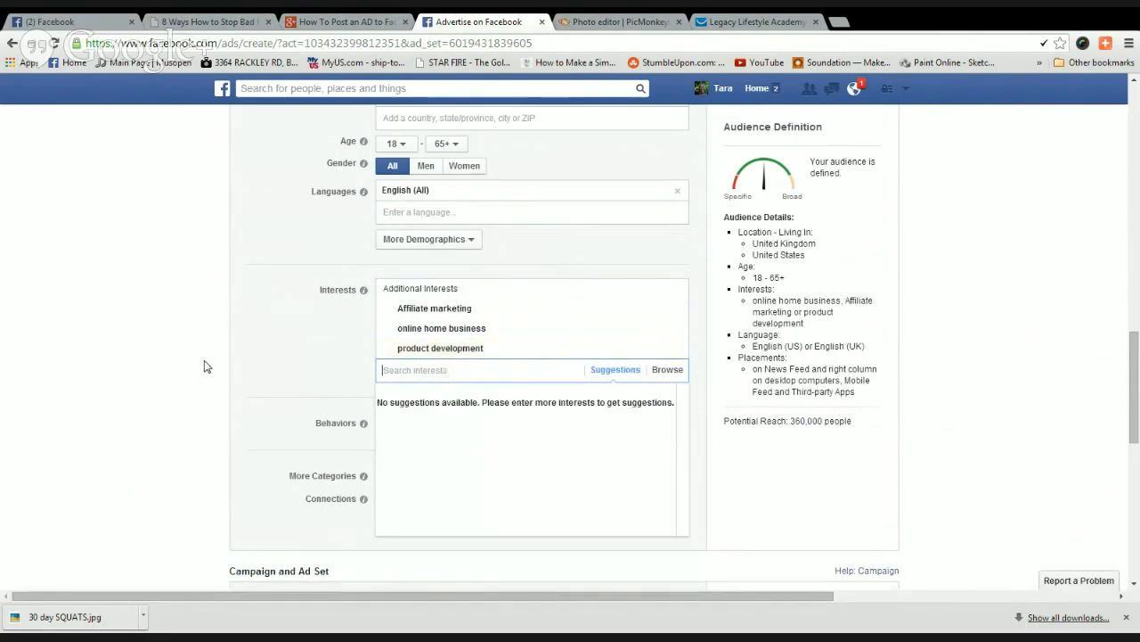
{"action": "left_click", "coordinate": [189, 404]}
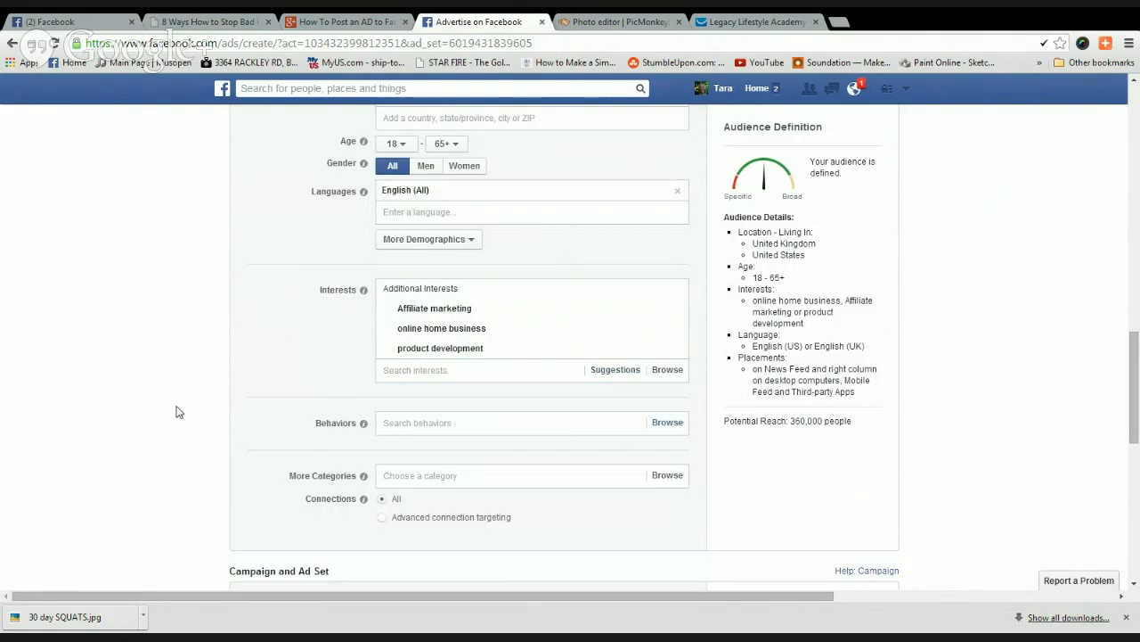
Add the Online spenders behavior from Digital activities, narrowing potential reach to 36,000 people.
{"action": "scroll", "coordinate": [169, 381], "scroll_direction": "down", "scroll_amount": 1}
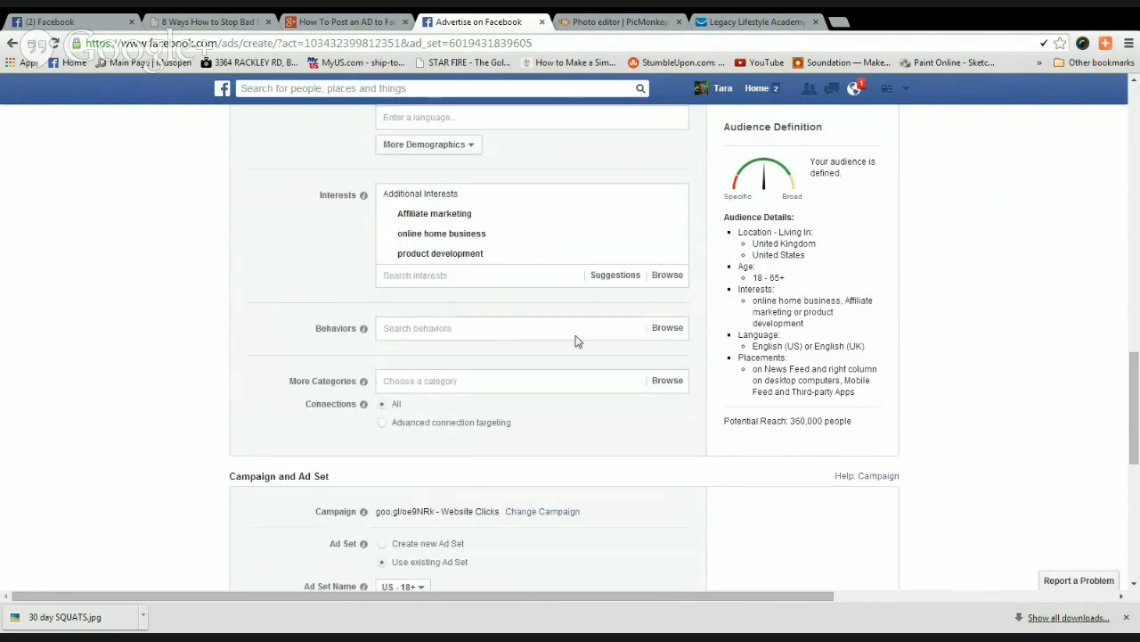
{"action": "left_click", "coordinate": [666, 330]}
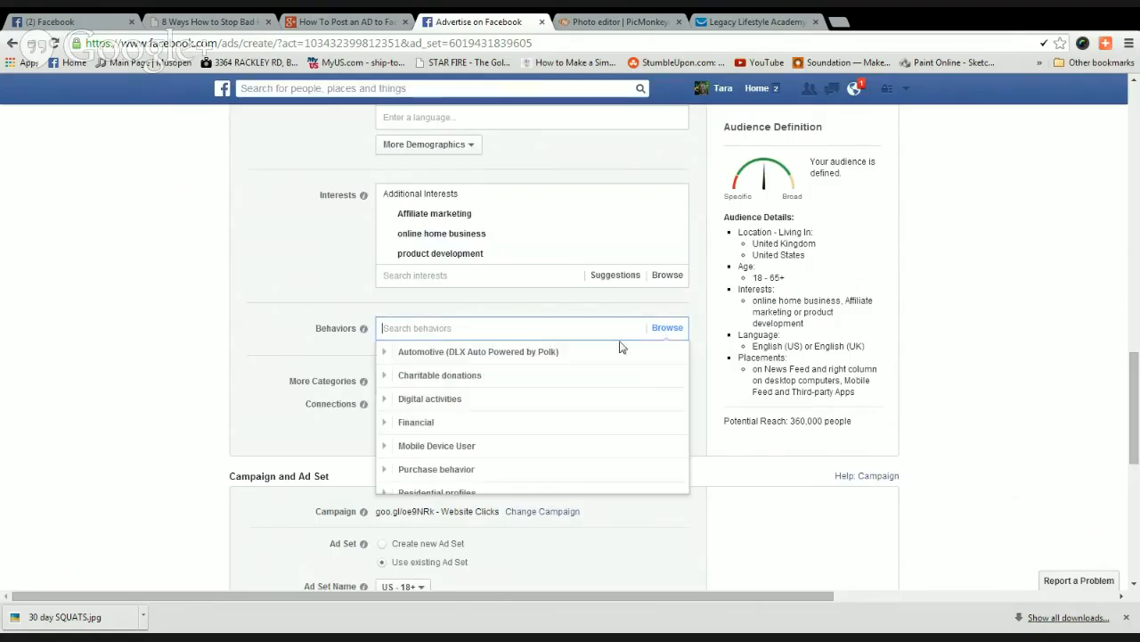
{"action": "scroll", "coordinate": [271, 362], "scroll_direction": "down", "scroll_amount": 1}
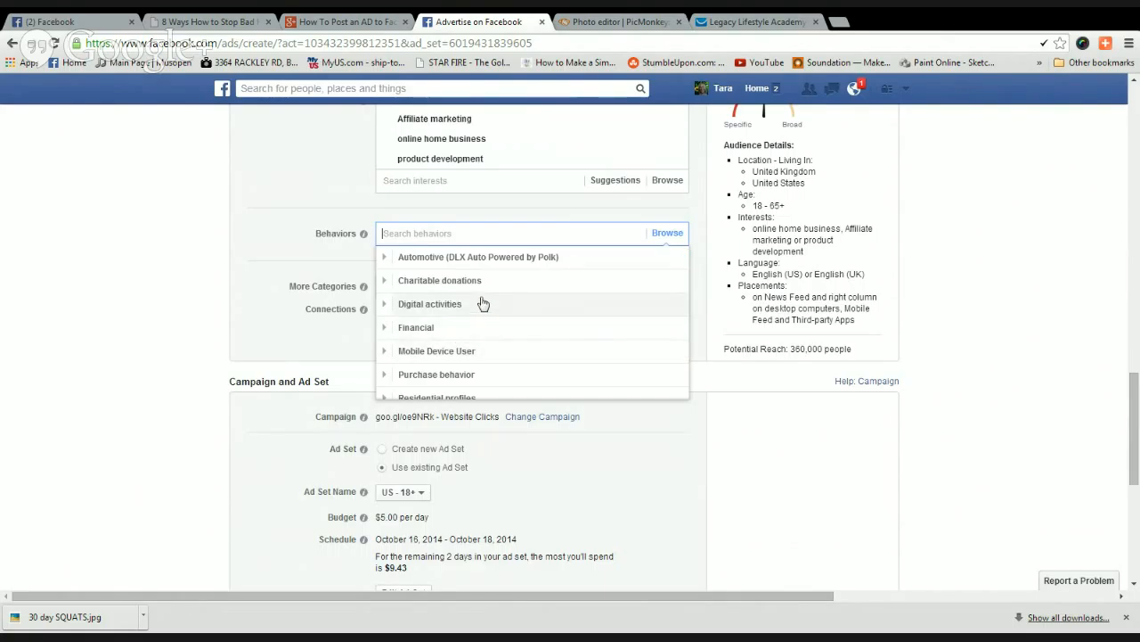
{"action": "left_click", "coordinate": [448, 306]}
{"action": "mouse_move", "coordinate": [535, 305]}
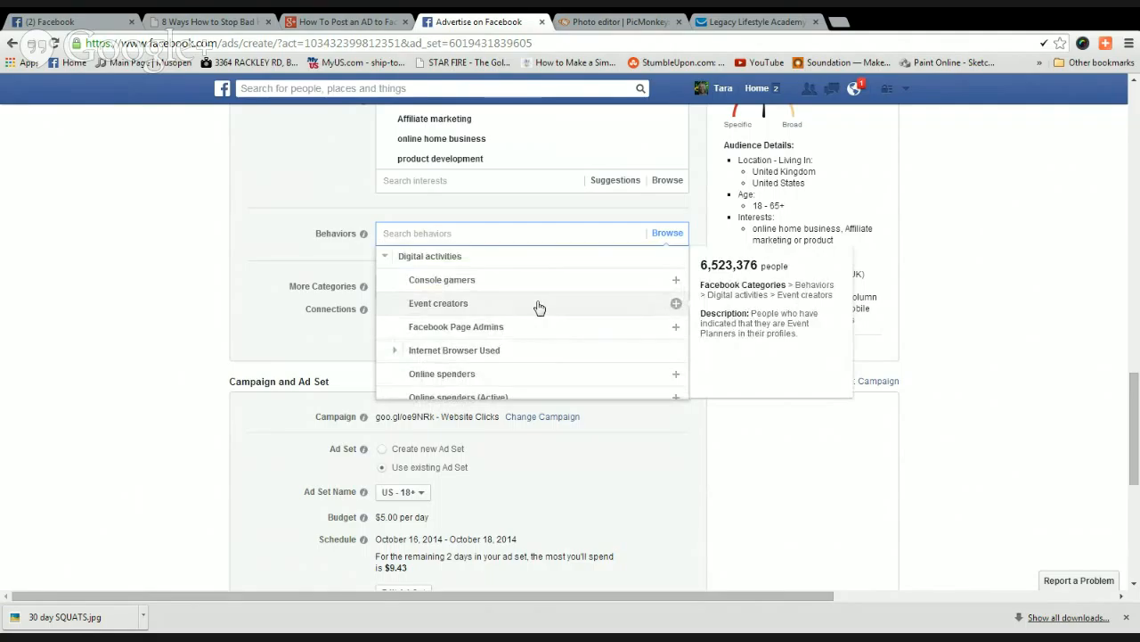
{"action": "left_click", "coordinate": [548, 365]}
{"action": "scroll", "coordinate": [521, 348], "scroll_direction": "down", "scroll_amount": 1}
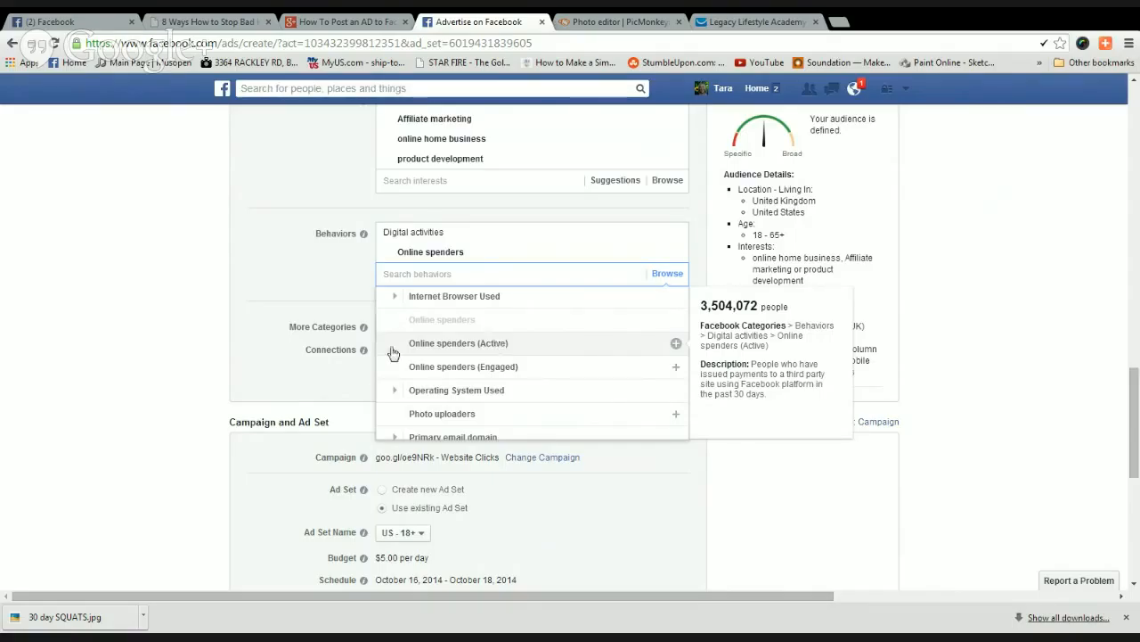
{"action": "left_click", "coordinate": [147, 360]}
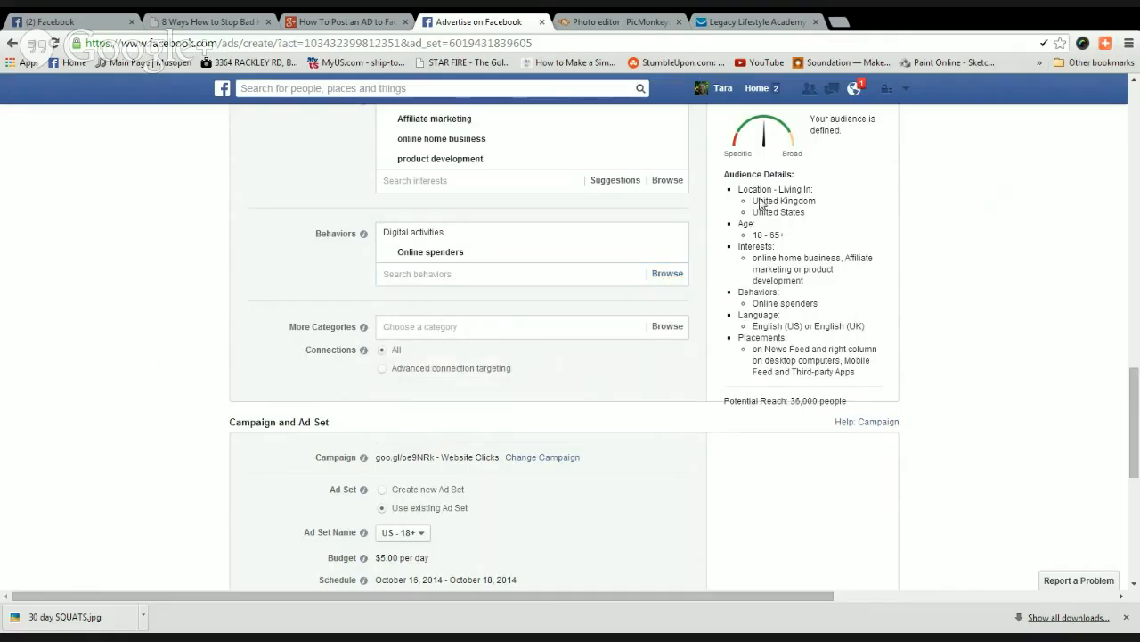
Look through the More Categories list, including Facebook Categories, without selecting anything.
{"action": "left_click", "coordinate": [673, 330]}
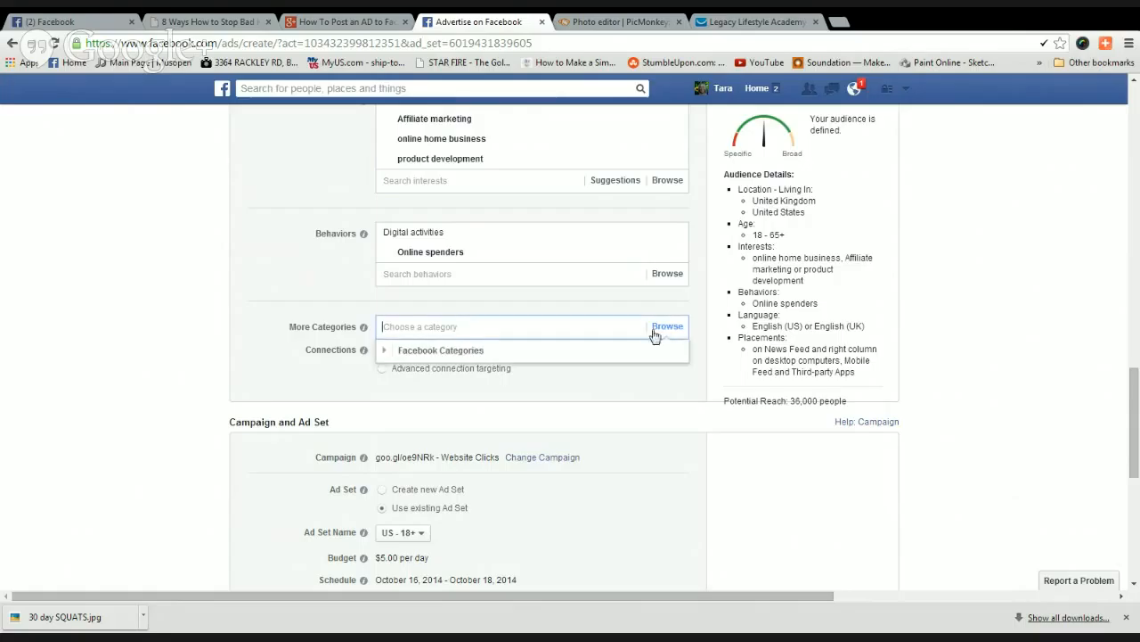
{"action": "left_click", "coordinate": [554, 350]}
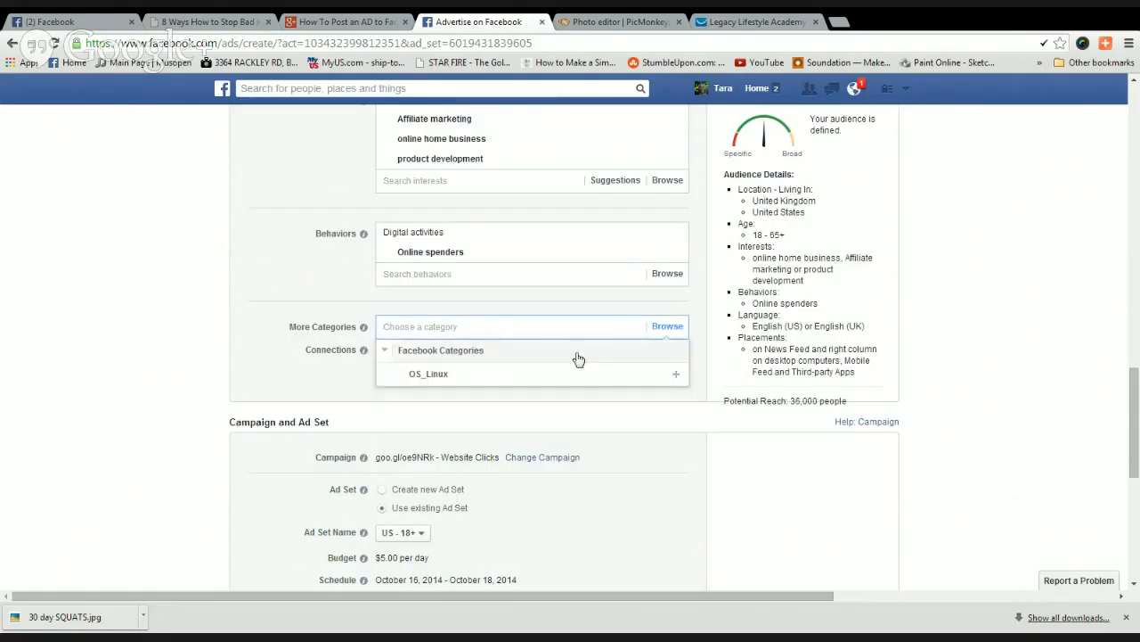
{"action": "left_click", "coordinate": [321, 308]}
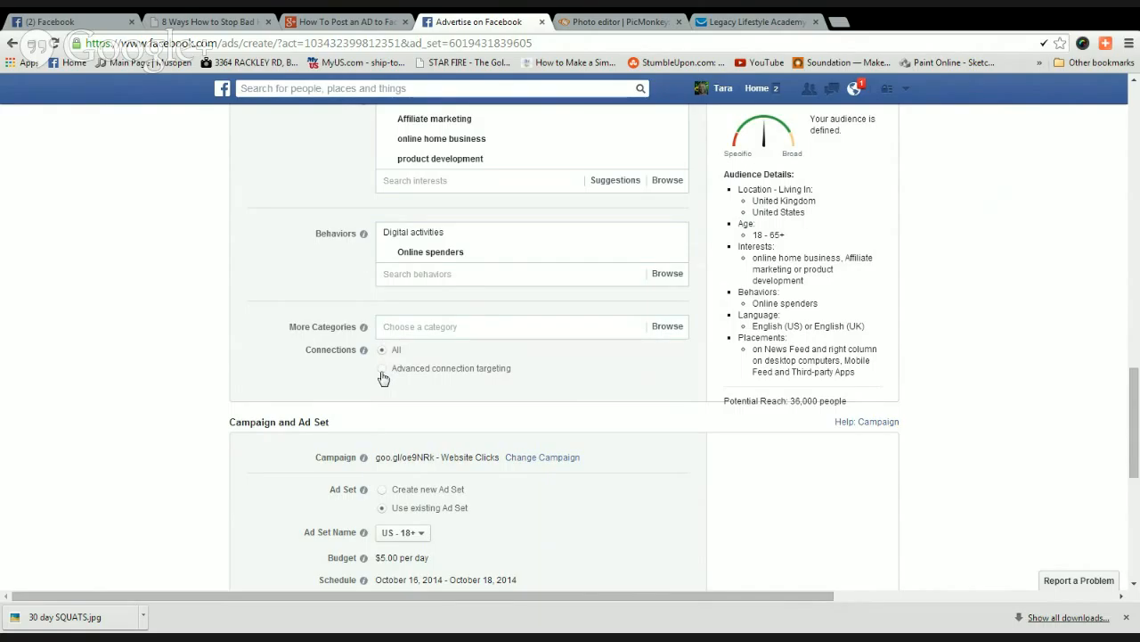
{"action": "scroll", "coordinate": [292, 393], "scroll_direction": "down", "scroll_amount": 1}
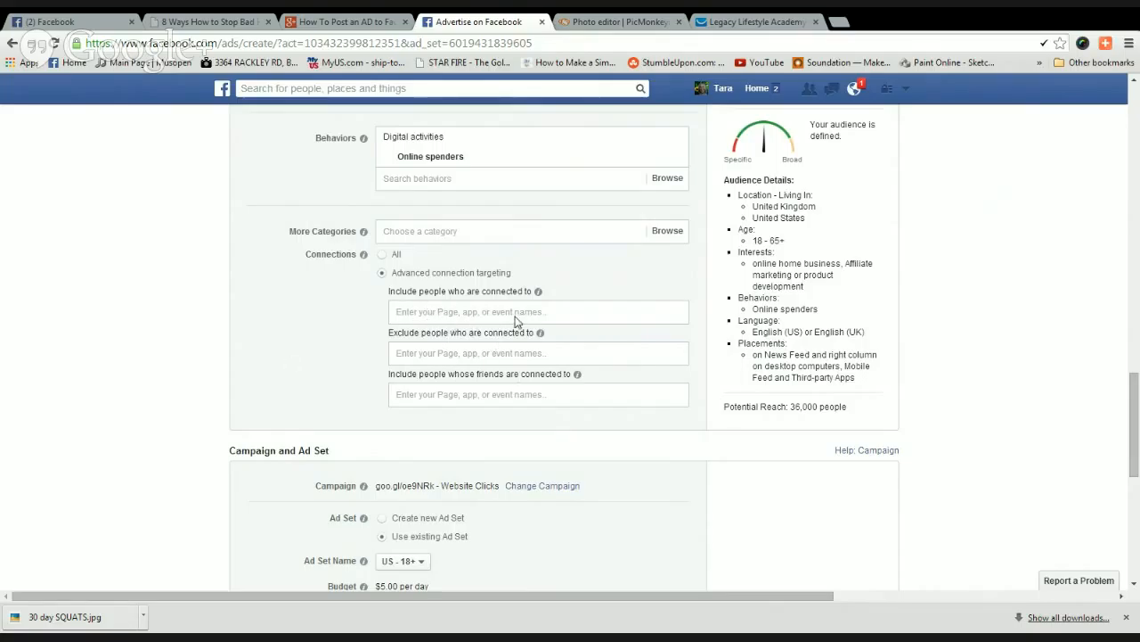
{"action": "scroll", "coordinate": [276, 360], "scroll_direction": "down", "scroll_amount": 2}
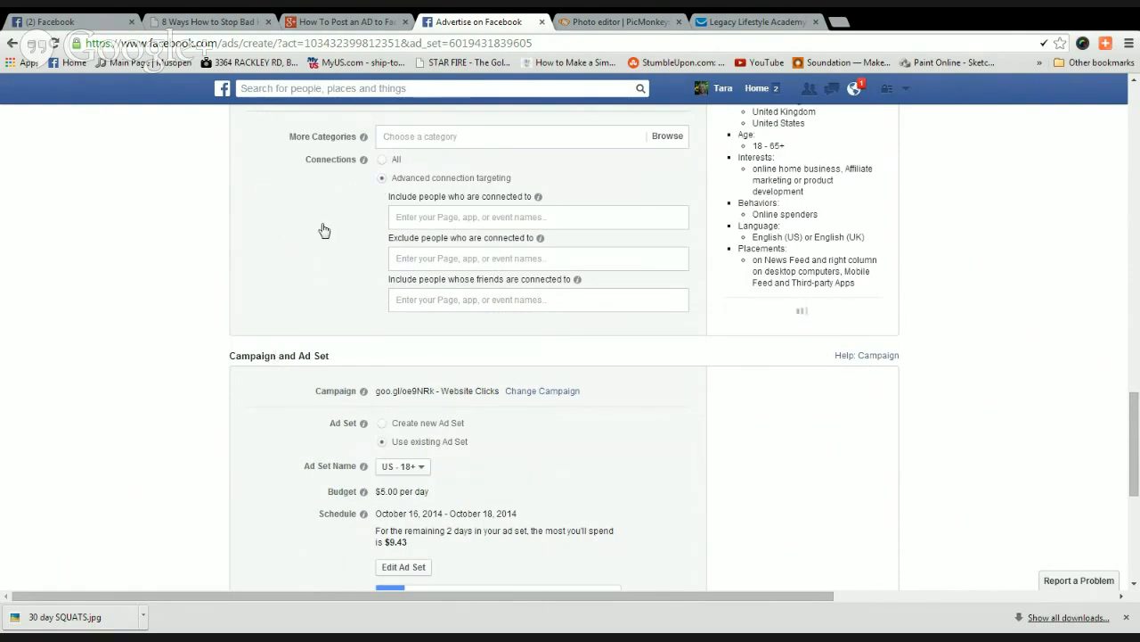
{"action": "left_click", "coordinate": [383, 159]}
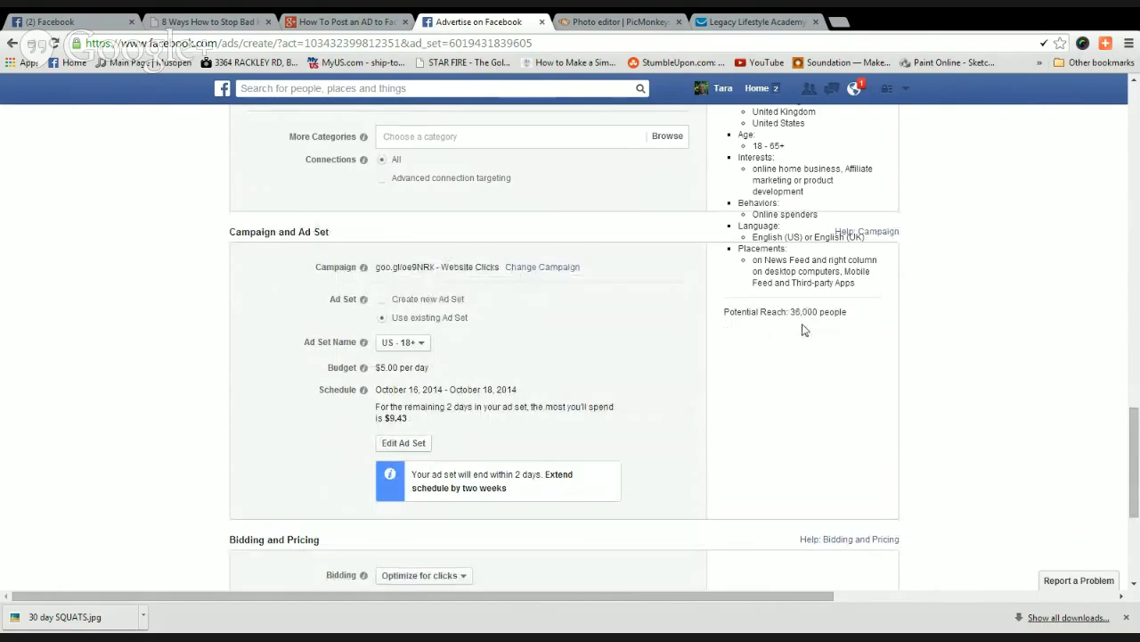
{"action": "scroll", "coordinate": [851, 334], "scroll_direction": "up", "scroll_amount": 4}
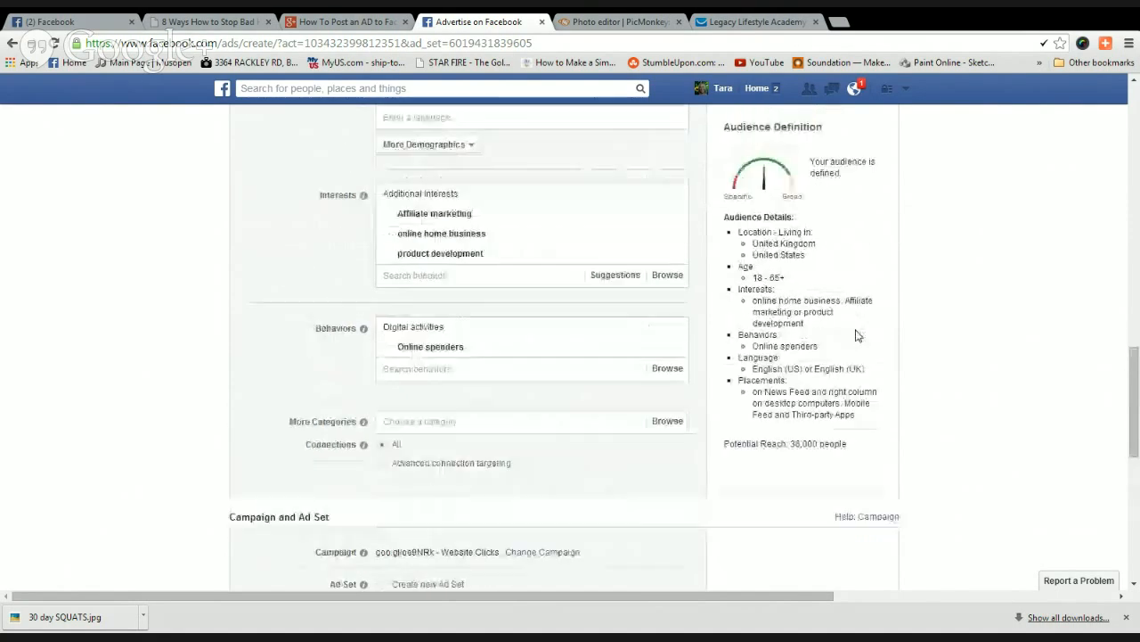
{"action": "scroll", "coordinate": [853, 331], "scroll_direction": "down", "scroll_amount": 3}
{"action": "scroll", "coordinate": [650, 382], "scroll_direction": "down", "scroll_amount": 1}
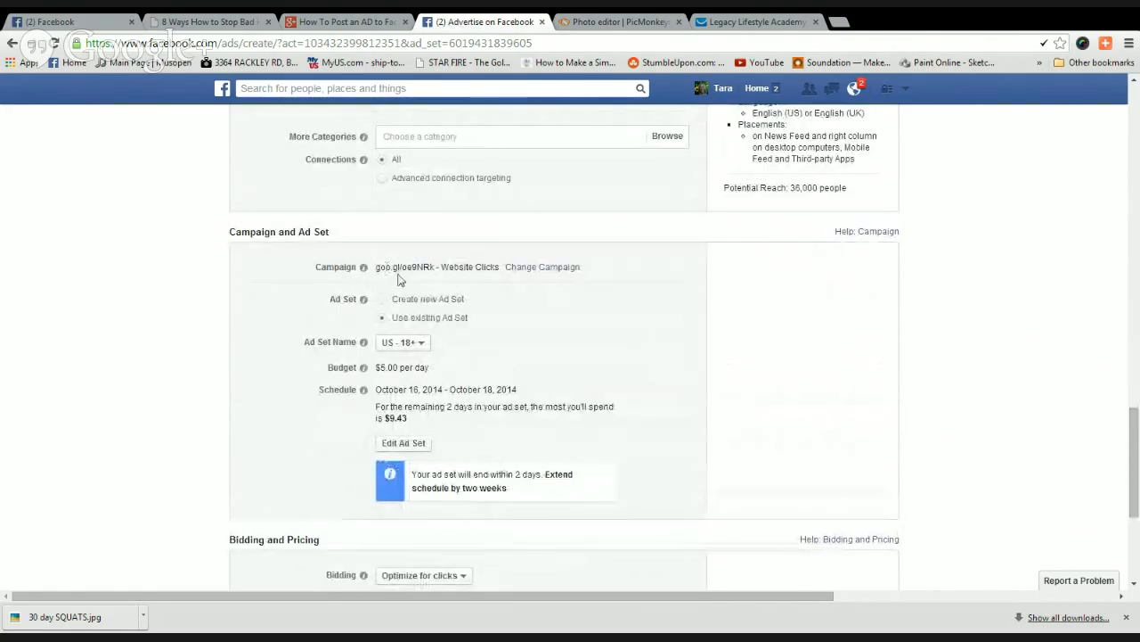
Put the ad in a new campaign, goo.gl/oe9NRk - Website Clicks, and save the choice.
{"action": "left_click", "coordinate": [539, 274]}
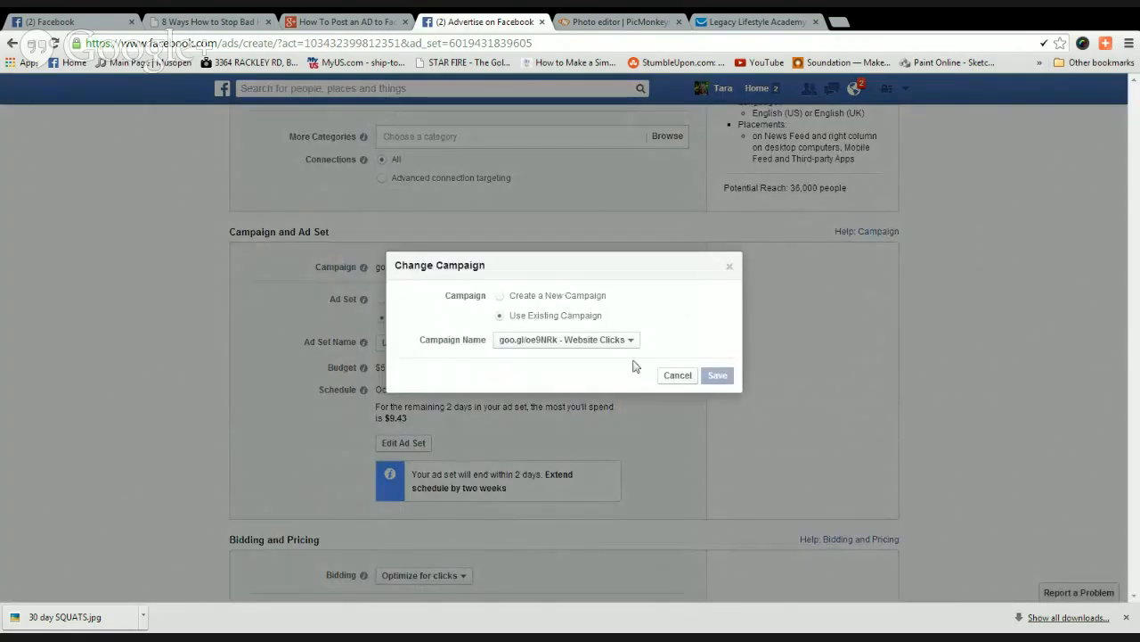
{"action": "left_click", "coordinate": [632, 341]}
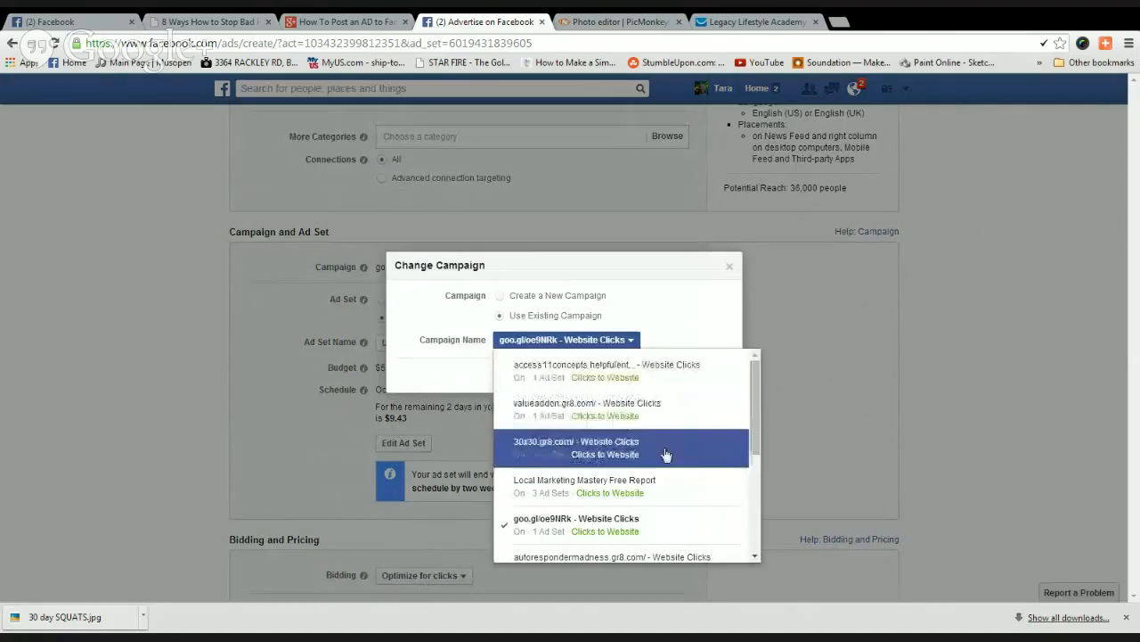
{"action": "scroll", "coordinate": [665, 459], "scroll_direction": "down", "scroll_amount": 1}
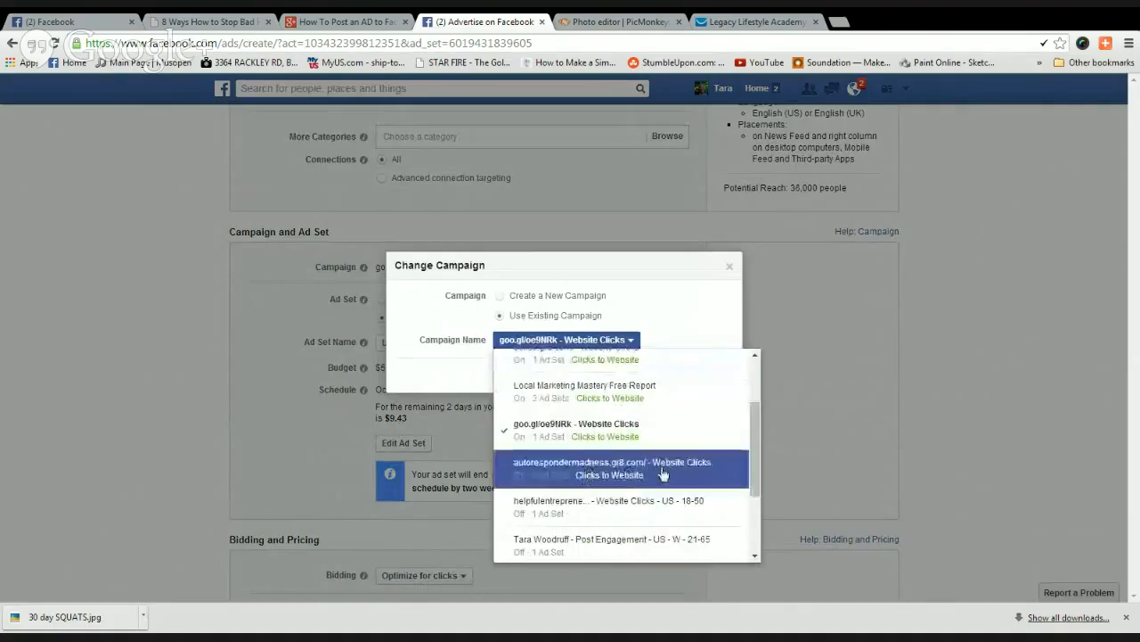
{"action": "scroll", "coordinate": [663, 470], "scroll_direction": "down", "scroll_amount": 1}
{"action": "scroll", "coordinate": [663, 472], "scroll_direction": "down", "scroll_amount": 1}
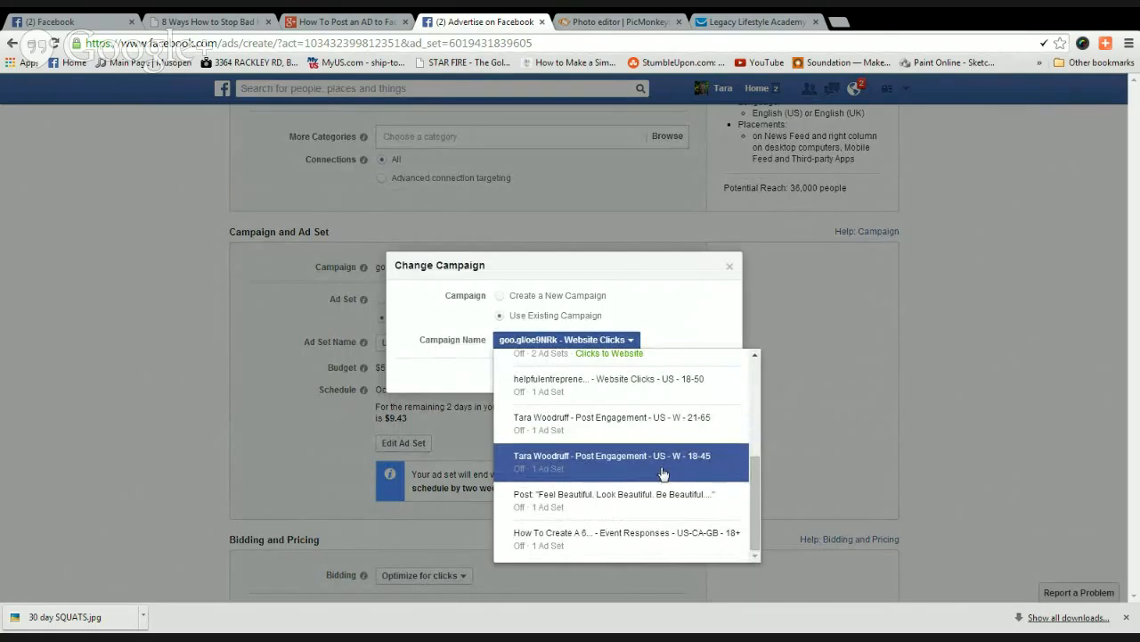
{"action": "scroll", "coordinate": [662, 474], "scroll_direction": "up", "scroll_amount": 2}
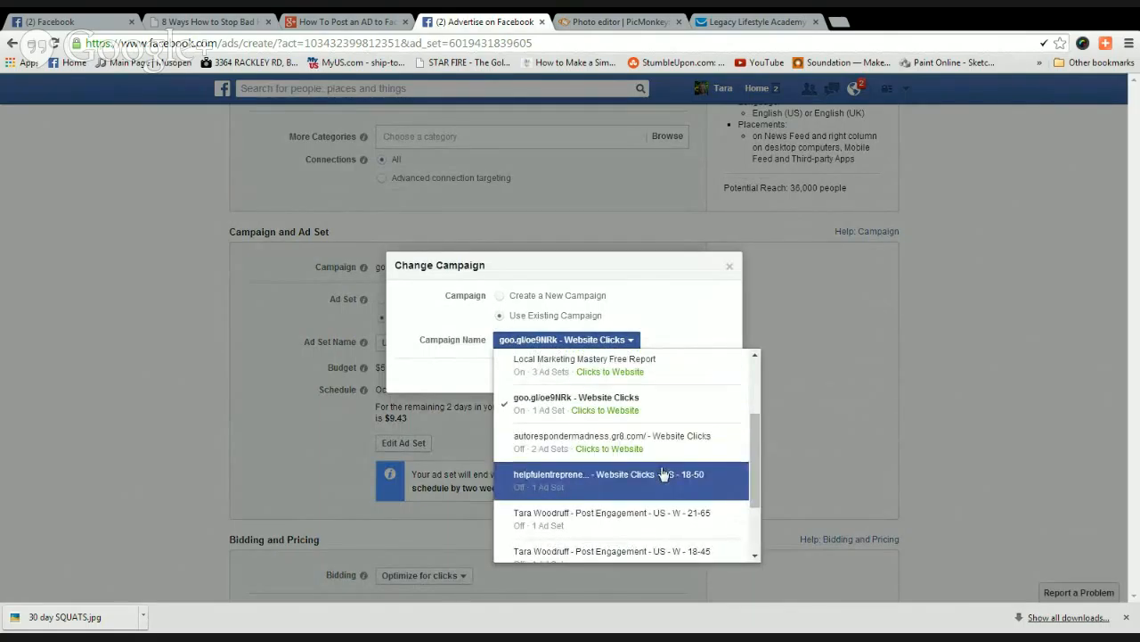
{"action": "scroll", "coordinate": [663, 473], "scroll_direction": "up", "scroll_amount": 3}
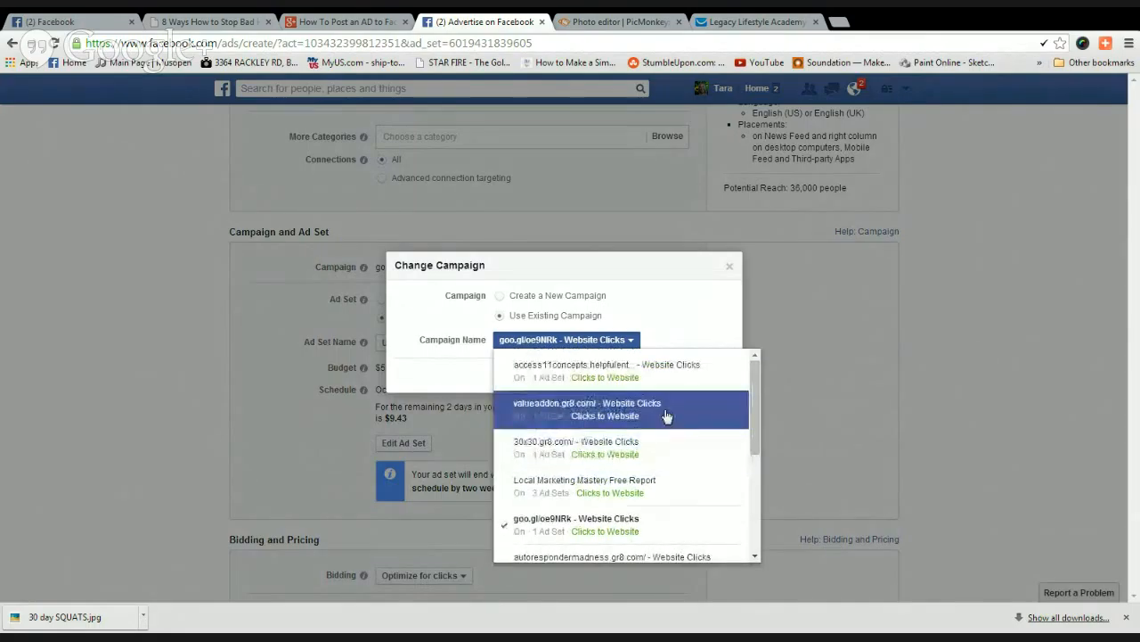
{"action": "left_click", "coordinate": [701, 326]}
{"action": "left_click", "coordinate": [501, 296]}
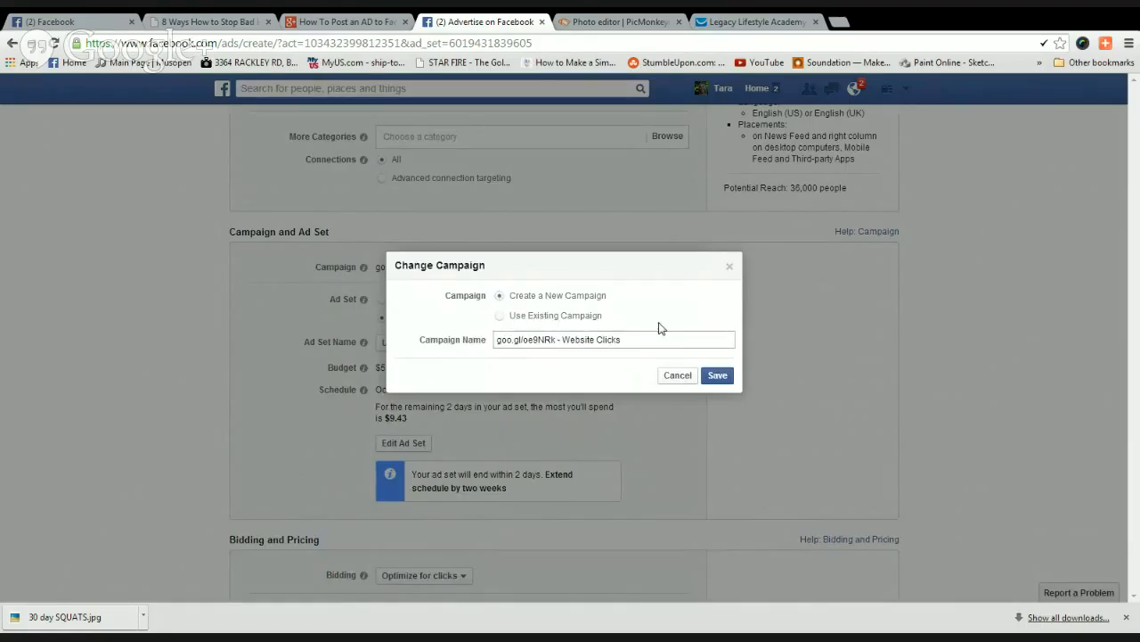
{"action": "left_click", "coordinate": [712, 381]}
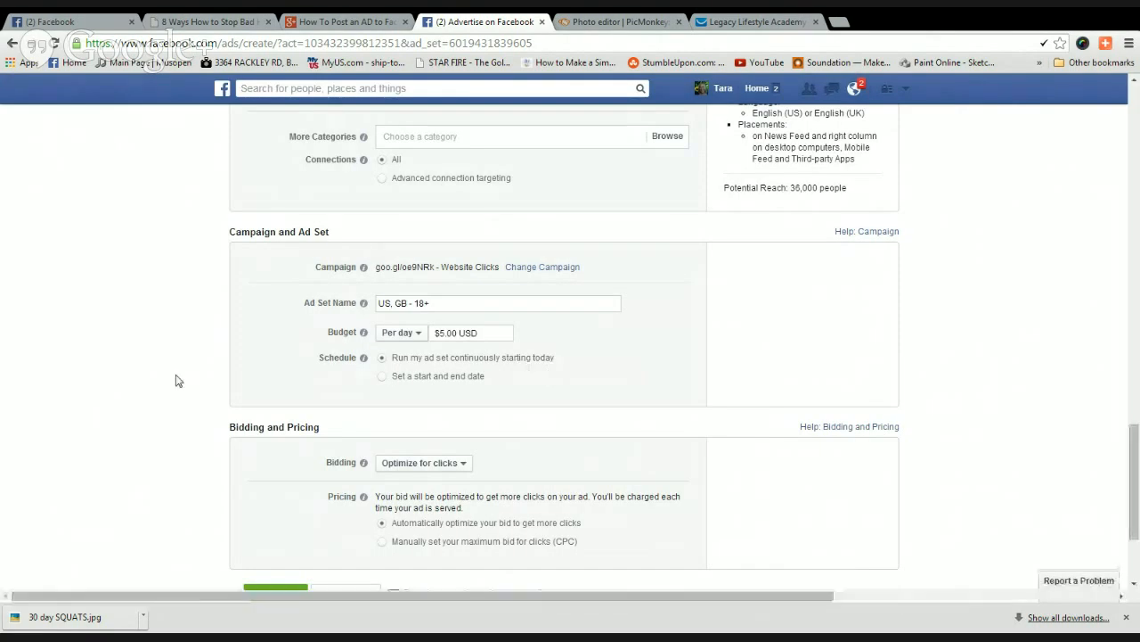
Schedule the ad set with start and end dates, ending October 17, 2014.
{"action": "scroll", "coordinate": [228, 349], "scroll_direction": "up", "scroll_amount": 1}
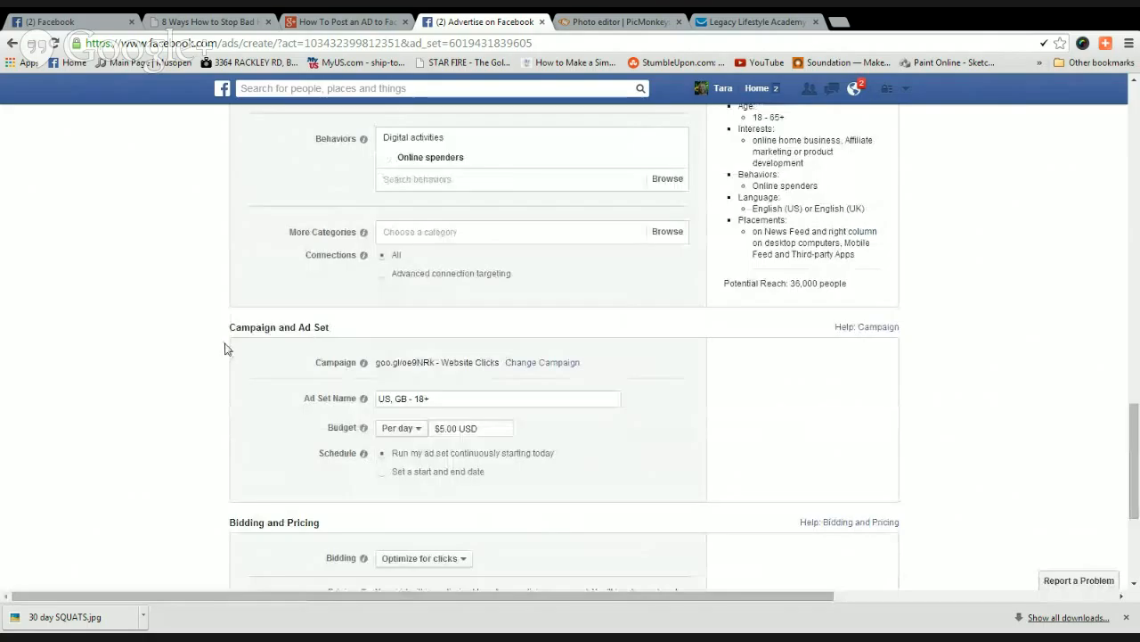
{"action": "scroll", "coordinate": [228, 349], "scroll_direction": "down", "scroll_amount": 1}
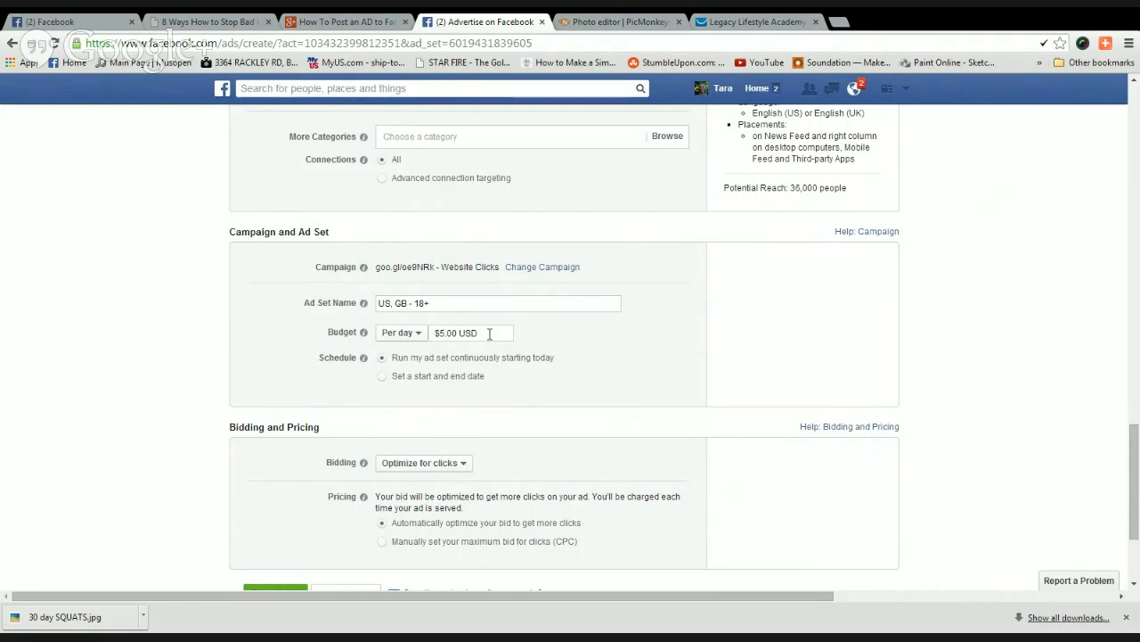
{"action": "left_click", "coordinate": [382, 377]}
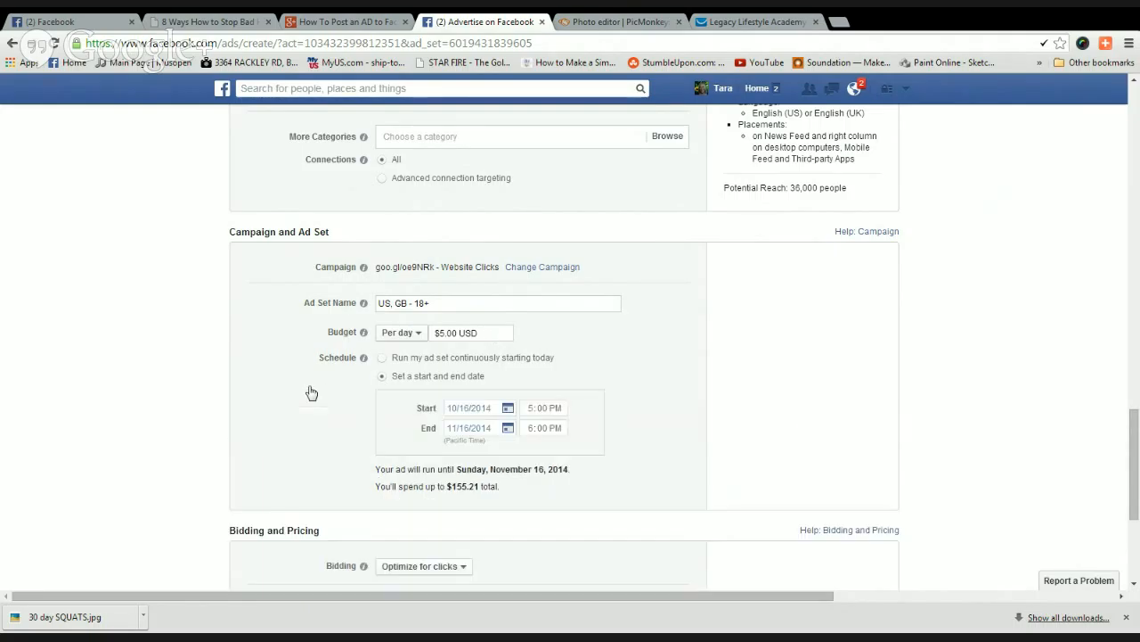
{"action": "left_click", "coordinate": [507, 430]}
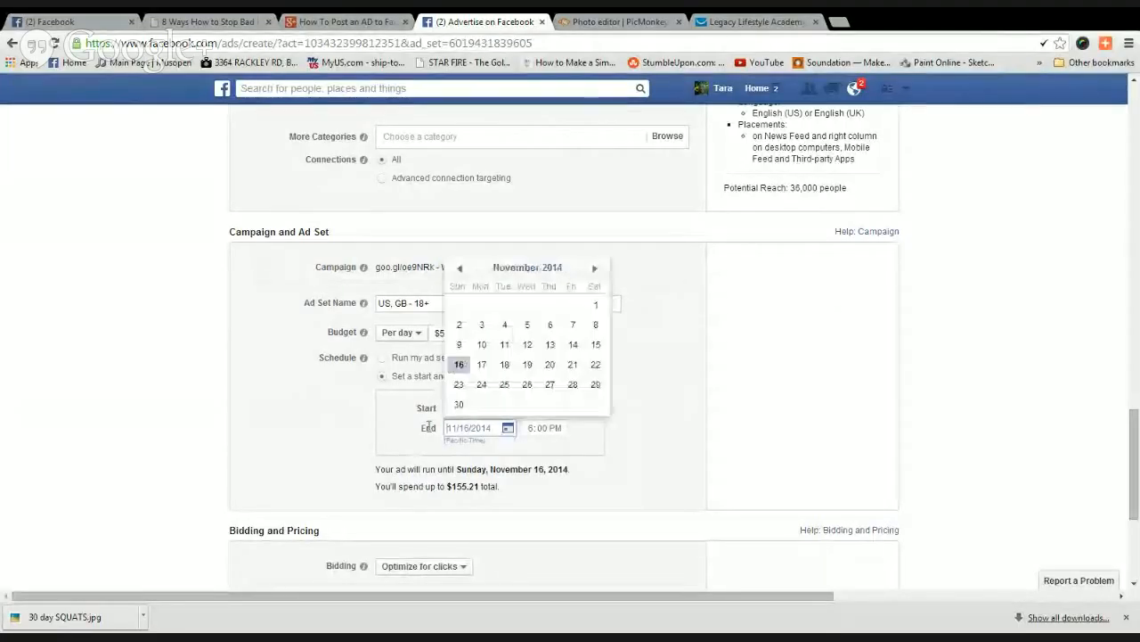
{"action": "left_click", "coordinate": [460, 268]}
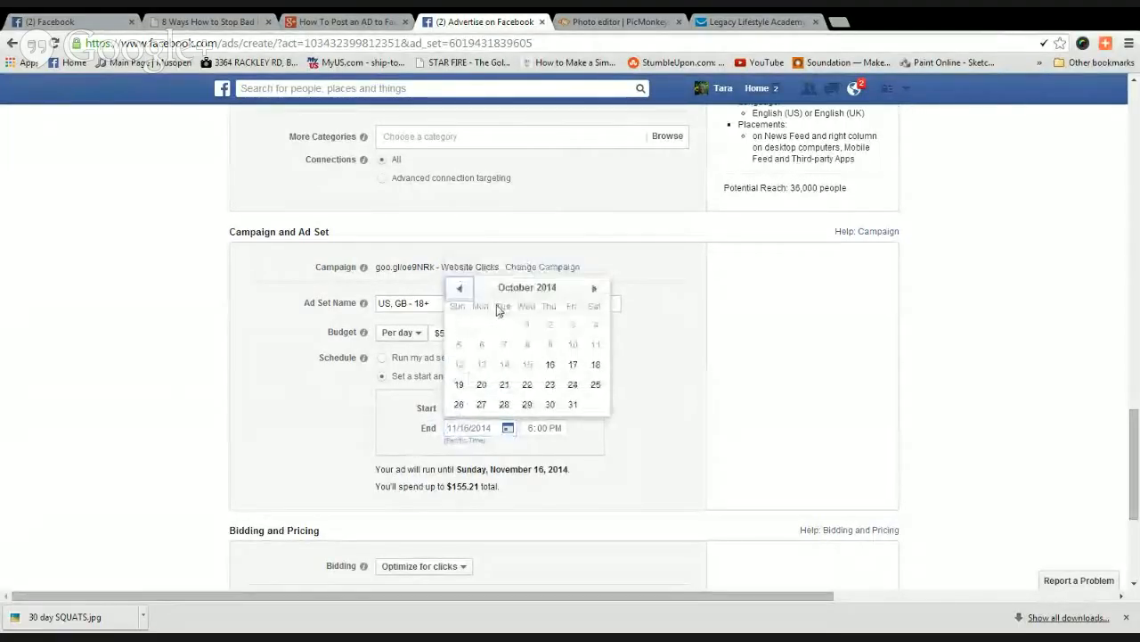
{"action": "left_click", "coordinate": [572, 365]}
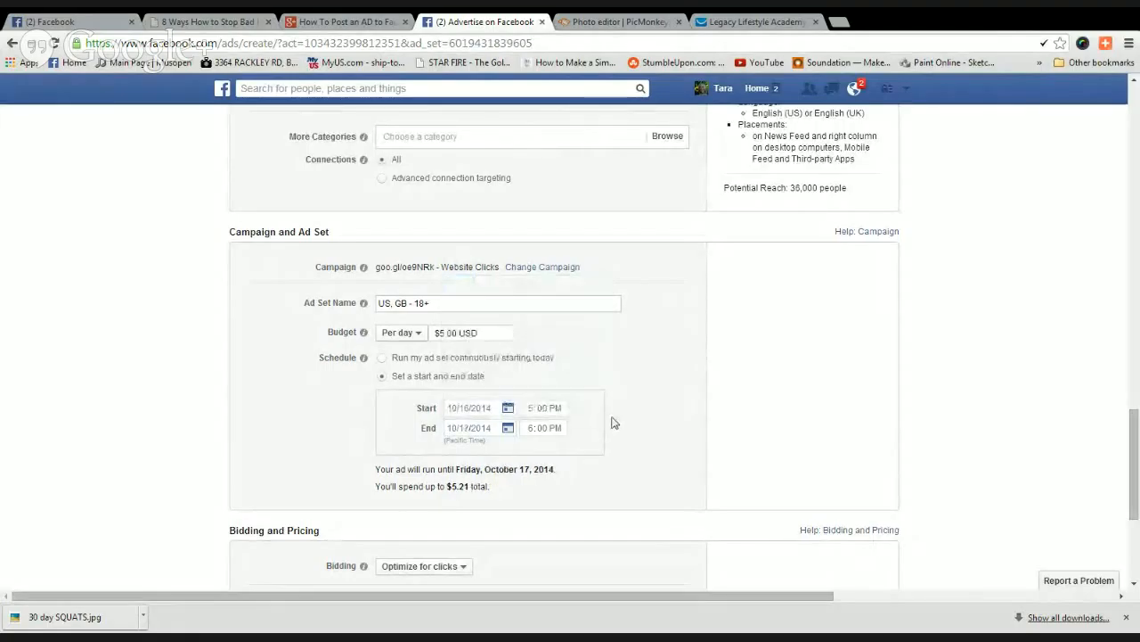
Switch bidding to a manually set maximum cost per click of $0.90.
{"action": "scroll", "coordinate": [611, 421], "scroll_direction": "down", "scroll_amount": 1}
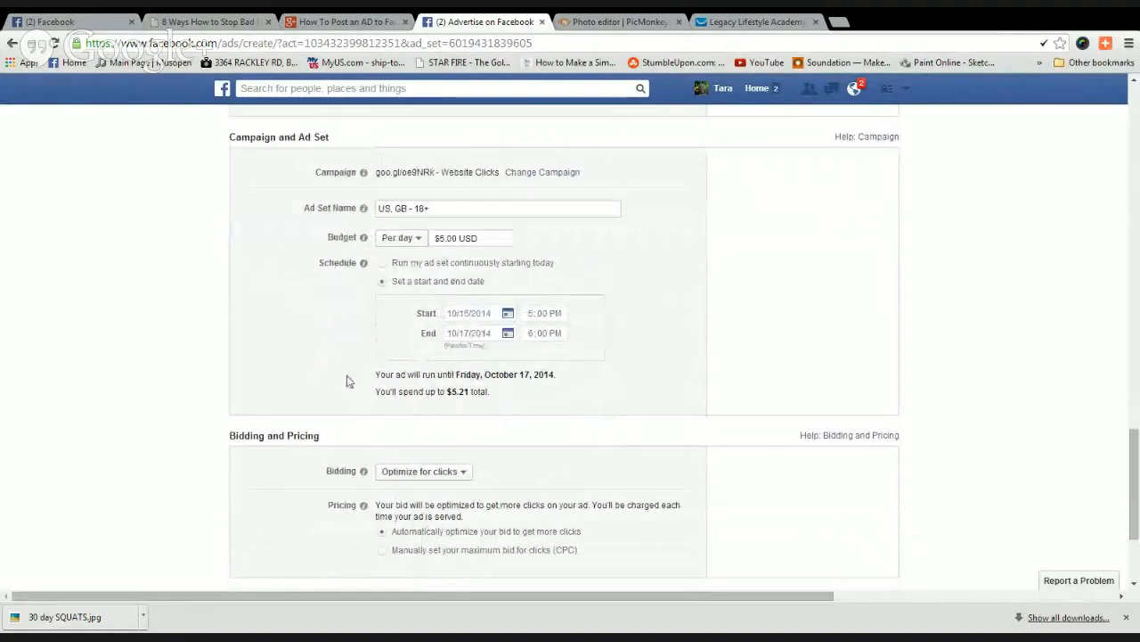
{"action": "scroll", "coordinate": [348, 381], "scroll_direction": "down", "scroll_amount": 1}
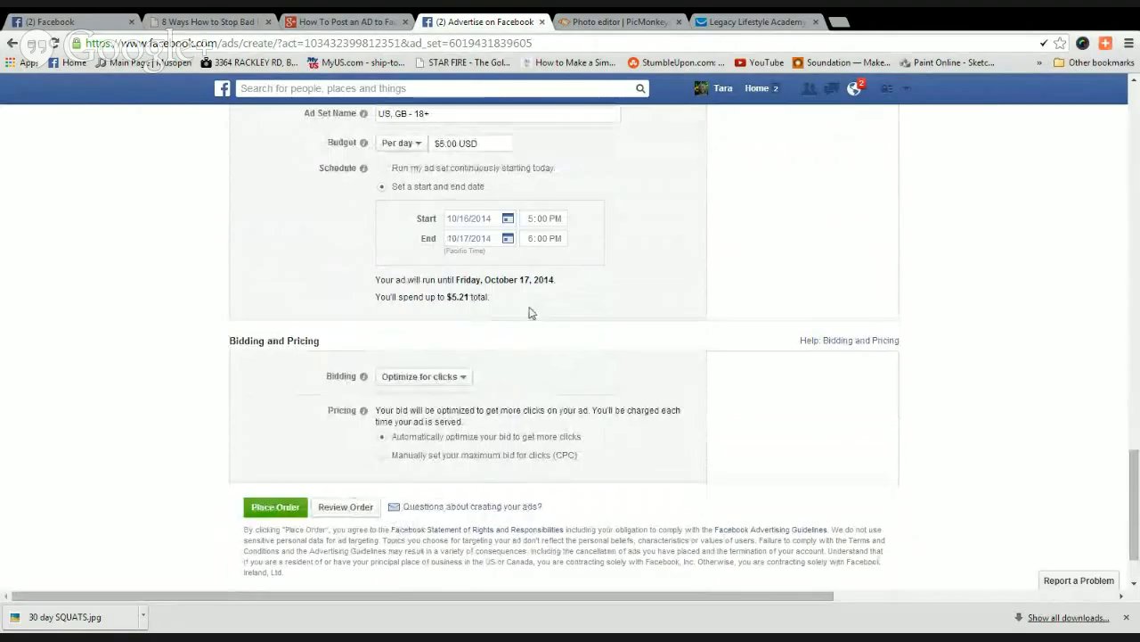
{"action": "scroll", "coordinate": [529, 312], "scroll_direction": "down", "scroll_amount": 1}
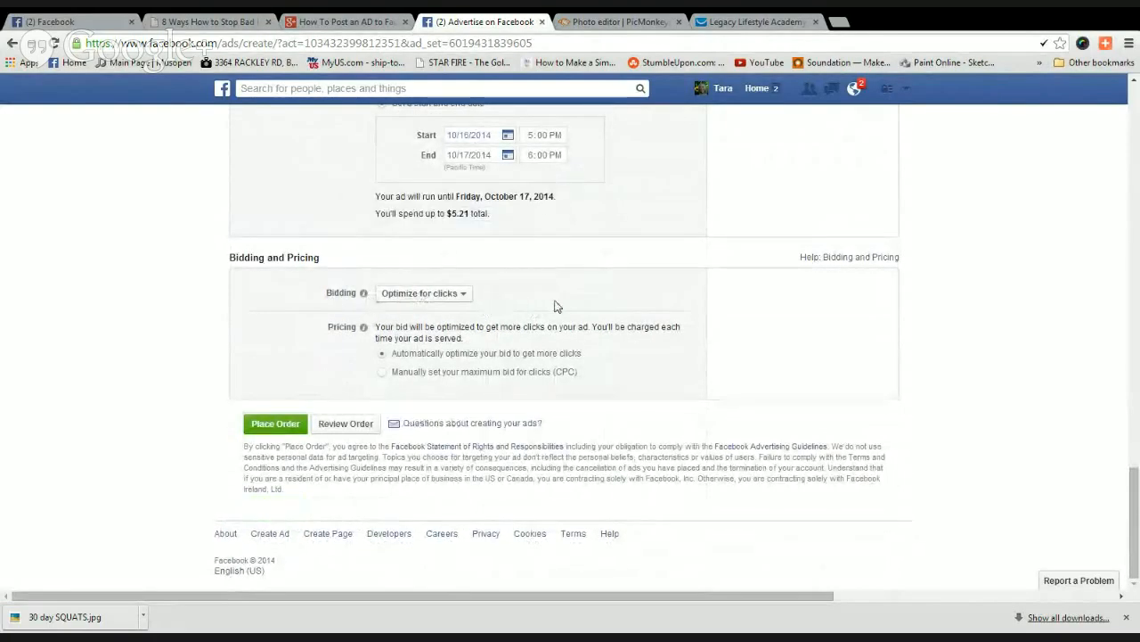
{"action": "left_click", "coordinate": [382, 372]}
{"action": "scroll", "coordinate": [310, 370], "scroll_direction": "down", "scroll_amount": 1}
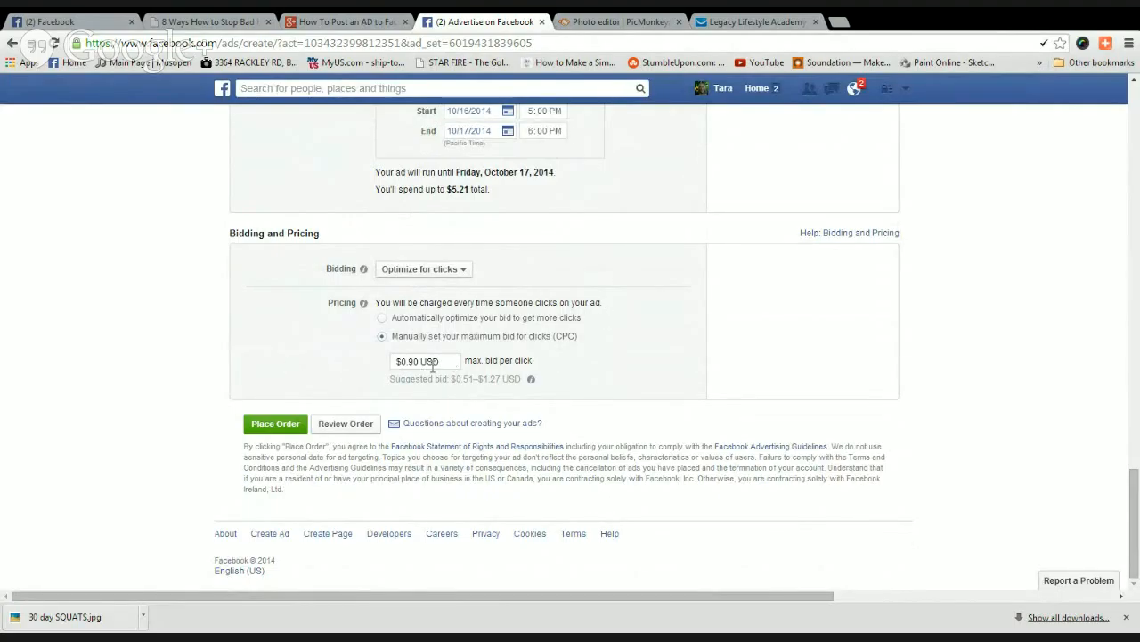
{"action": "scroll", "coordinate": [570, 349], "scroll_direction": "up", "scroll_amount": 1}
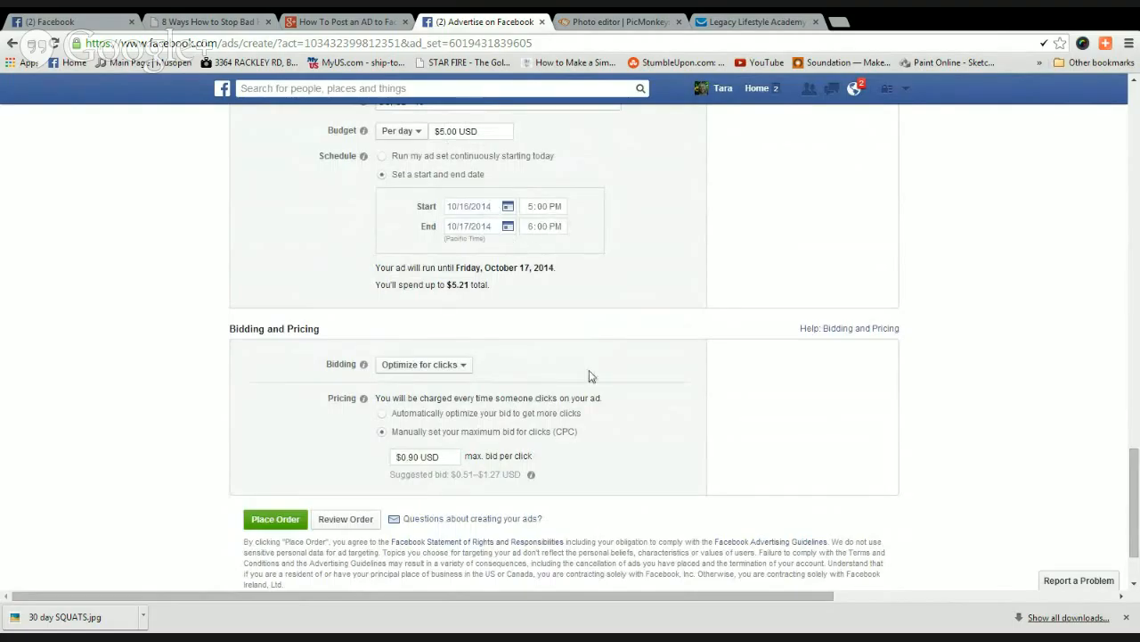
{"action": "scroll", "coordinate": [588, 372], "scroll_direction": "down", "scroll_amount": 1}
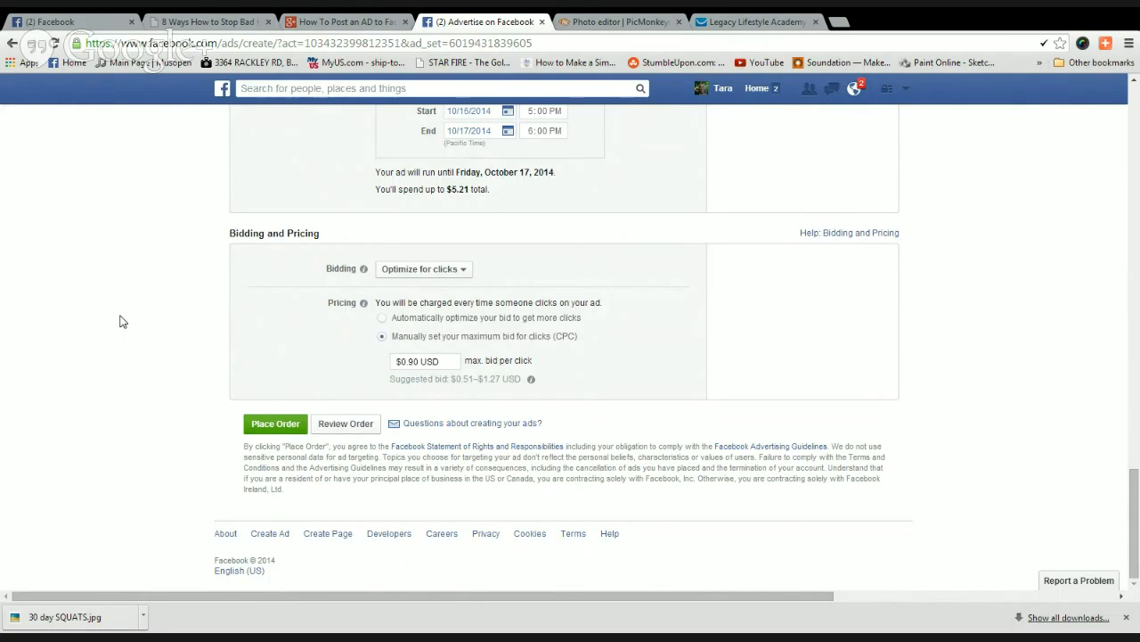
{"action": "scroll", "coordinate": [122, 321], "scroll_direction": "up", "scroll_amount": 7}
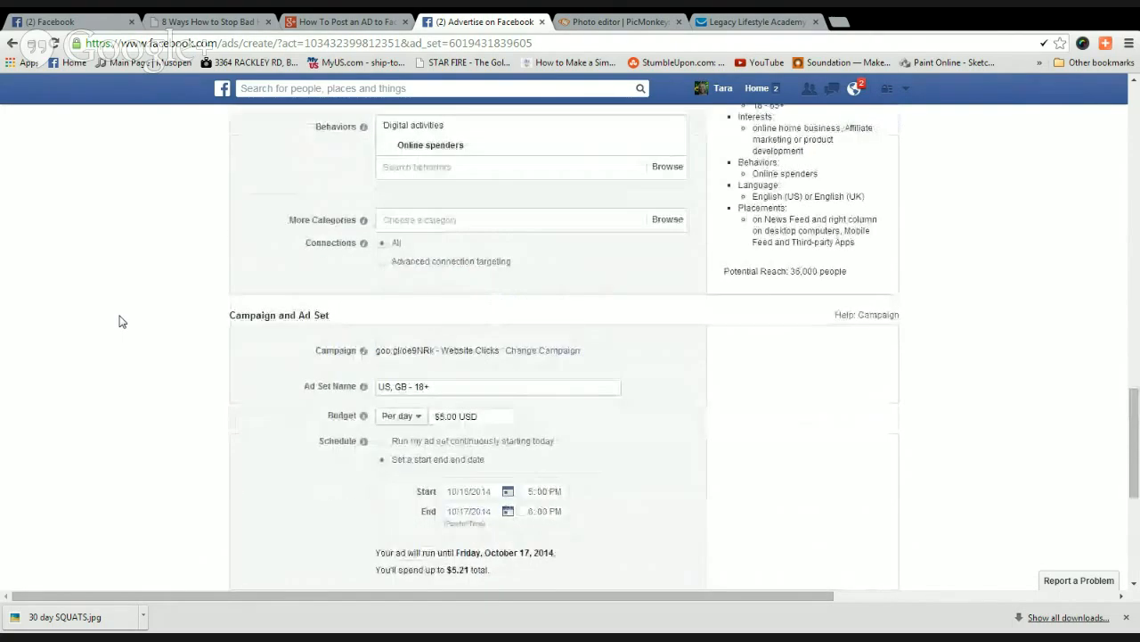
{"action": "scroll", "coordinate": [122, 321], "scroll_direction": "down", "scroll_amount": 7}
{"action": "scroll", "coordinate": [203, 352], "scroll_direction": "up", "scroll_amount": 2}
{"action": "scroll", "coordinate": [206, 339], "scroll_direction": "up", "scroll_amount": 1}
{"action": "scroll", "coordinate": [209, 336], "scroll_direction": "down", "scroll_amount": 3}
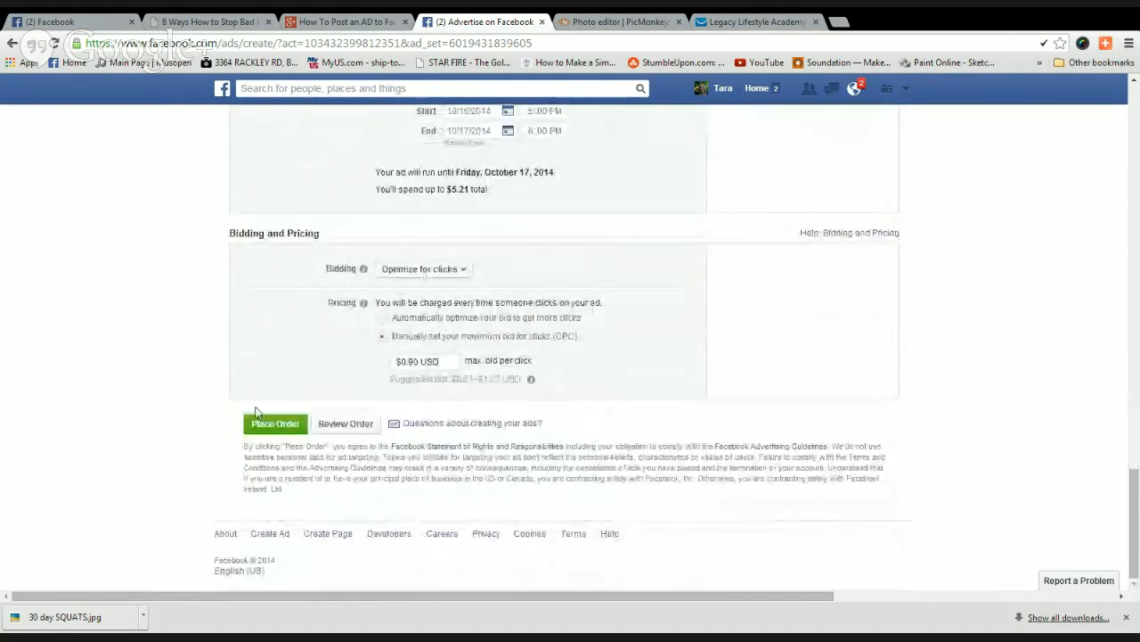
Place the ad order and dismiss the 'Your Order Has Been Placed' confirmation.
{"action": "left_click", "coordinate": [276, 424]}
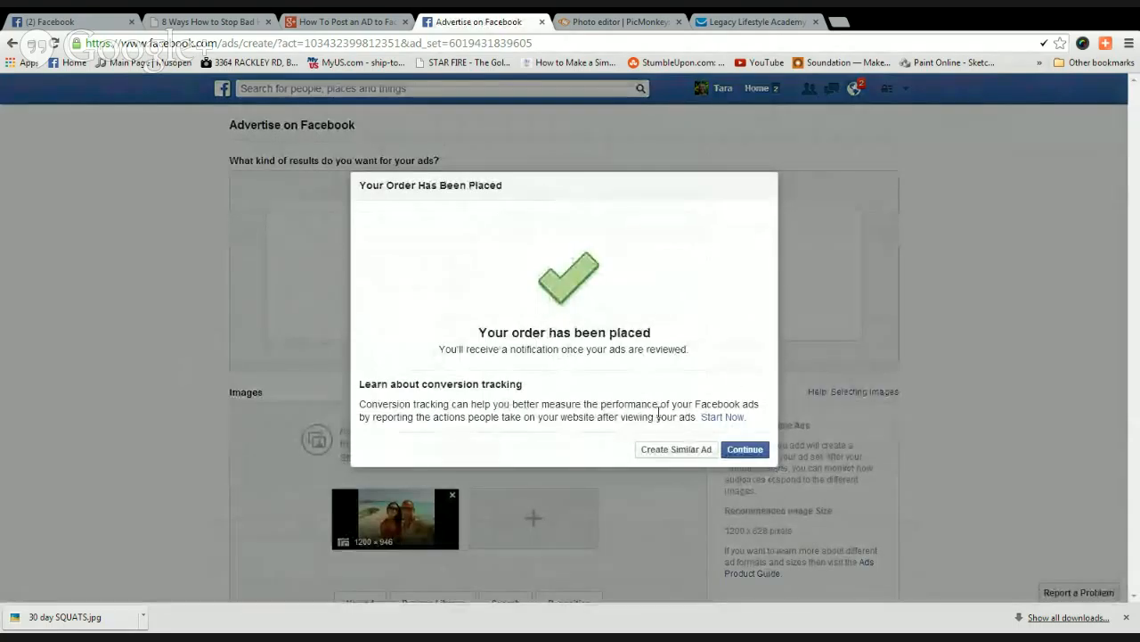
{"action": "left_click", "coordinate": [744, 449]}
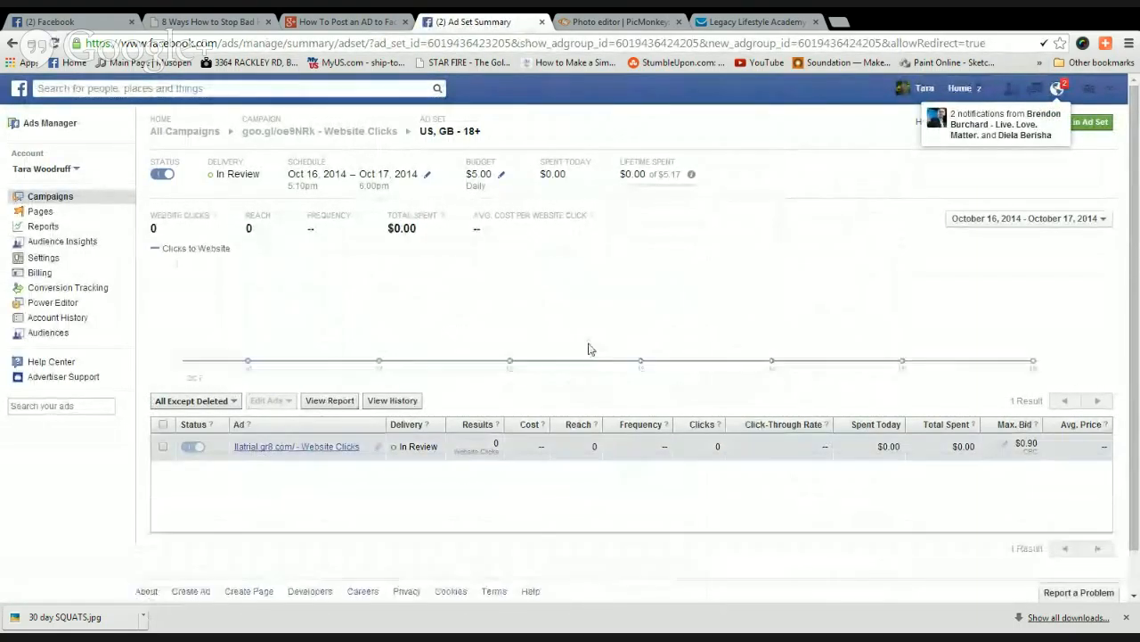
Review the summary's Creative, Bidding and Targeting panels, then bring the PicMonkey tab forward.
{"action": "scroll", "coordinate": [583, 348], "scroll_direction": "down", "scroll_amount": 1}
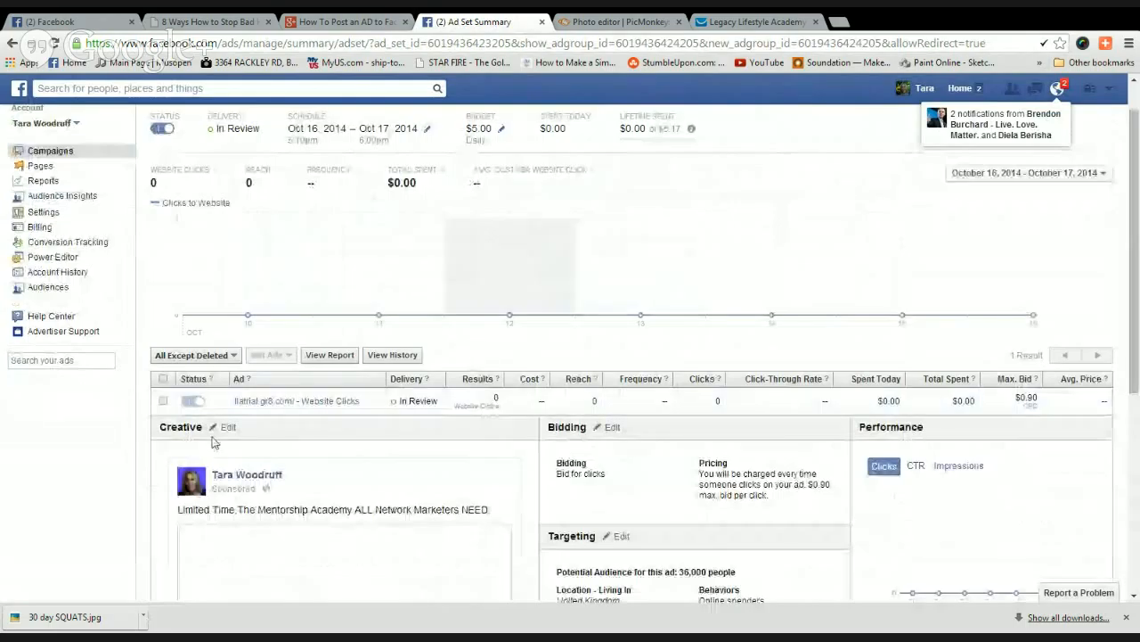
{"action": "scroll", "coordinate": [443, 483], "scroll_direction": "down", "scroll_amount": 2}
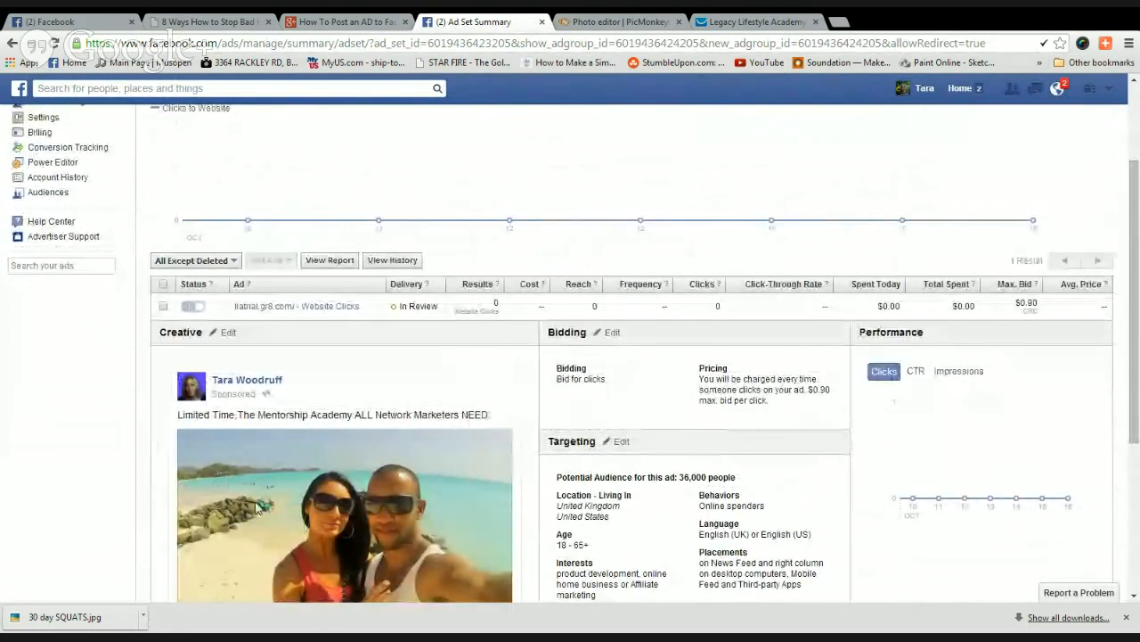
{"action": "scroll", "coordinate": [91, 457], "scroll_direction": "down", "scroll_amount": 2}
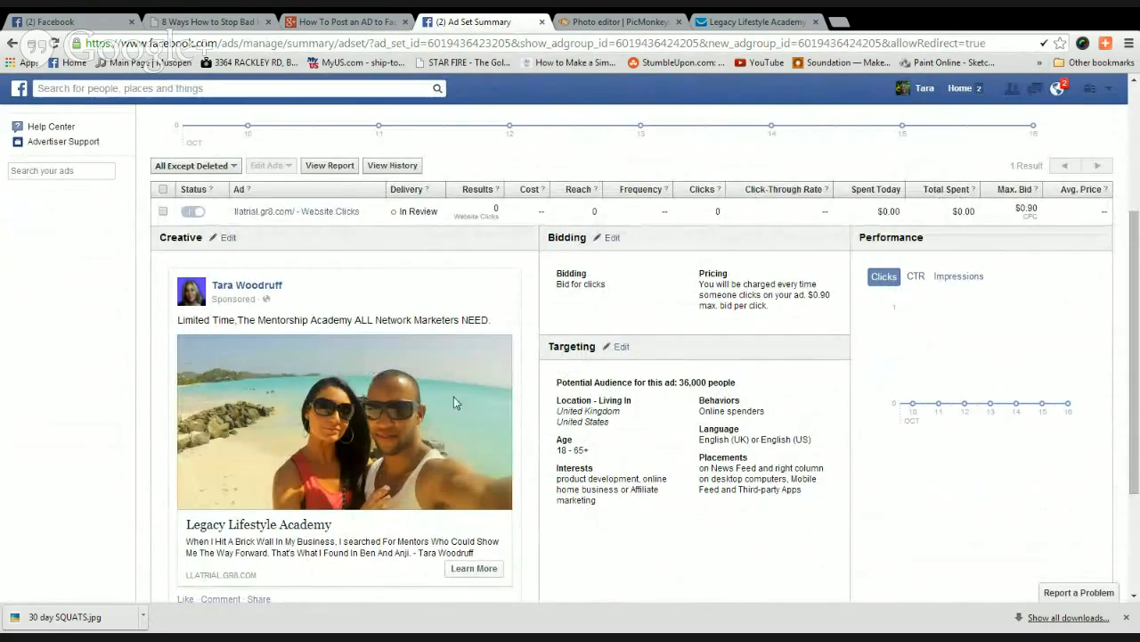
{"action": "left_click", "coordinate": [622, 23]}
Add a Freshman-font 'Legacy Lifestyle Academy' heading near the beach photo's top-left.
{"action": "left_click", "coordinate": [27, 312]}
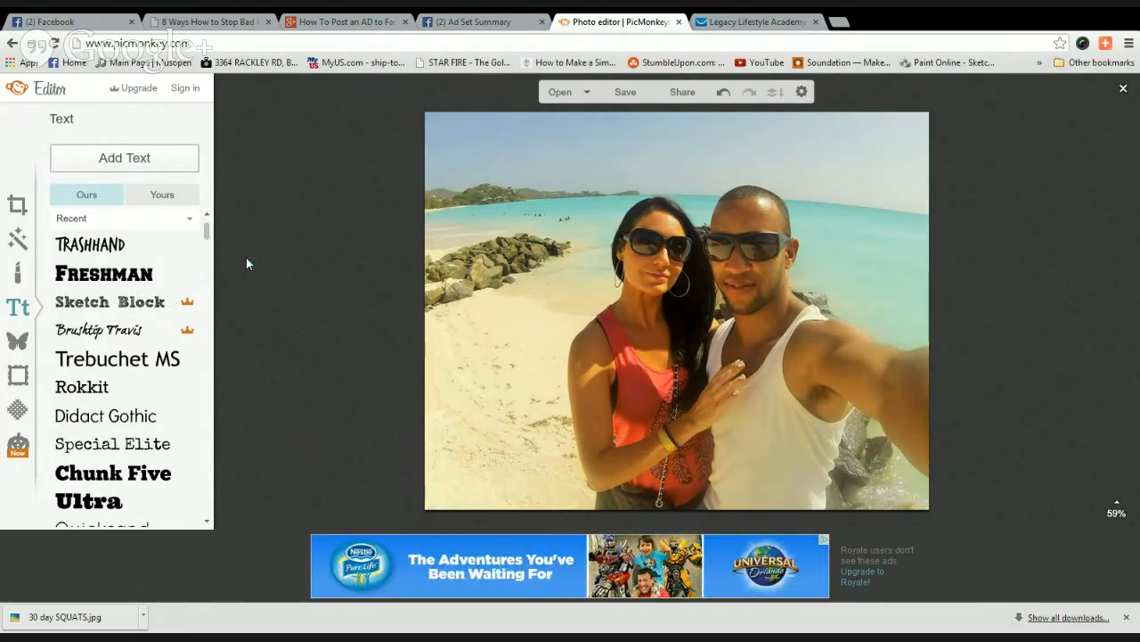
{"action": "left_click", "coordinate": [119, 272]}
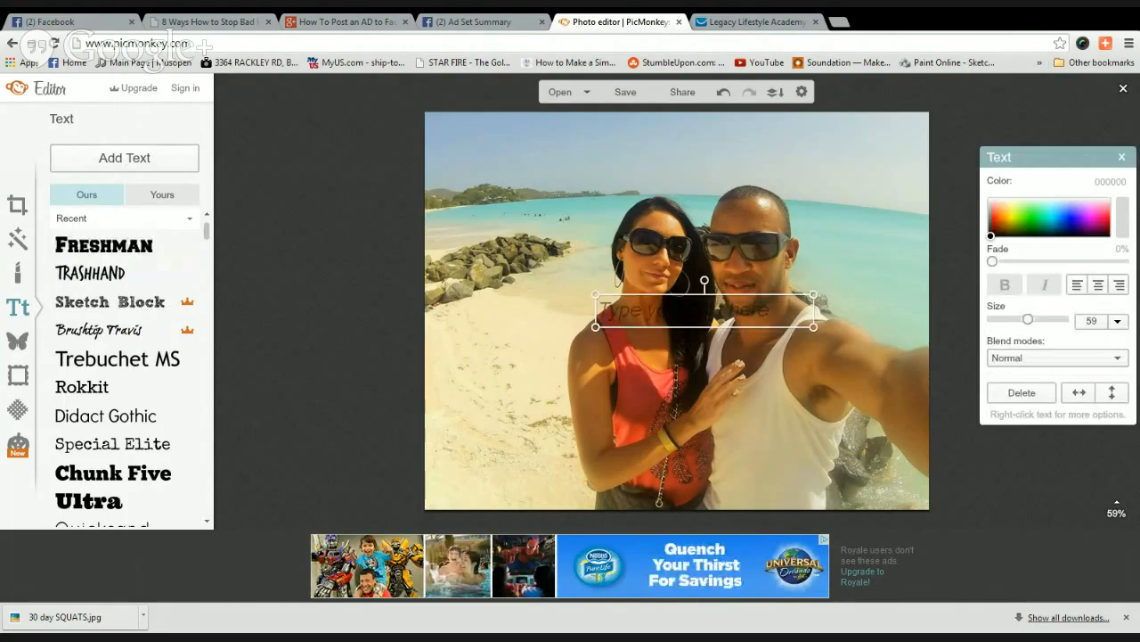
{"action": "left_click_drag", "start_coordinate": [666, 318], "coordinate": [513, 185]}
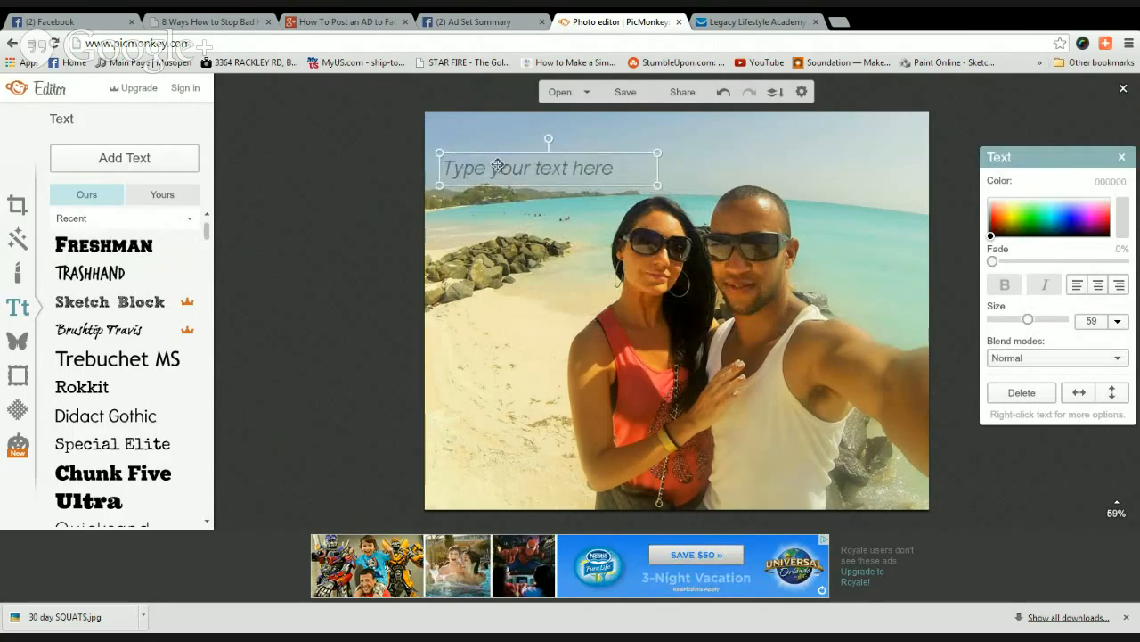
{"action": "left_click", "coordinate": [498, 165]}
{"action": "type", "text": "Le"}
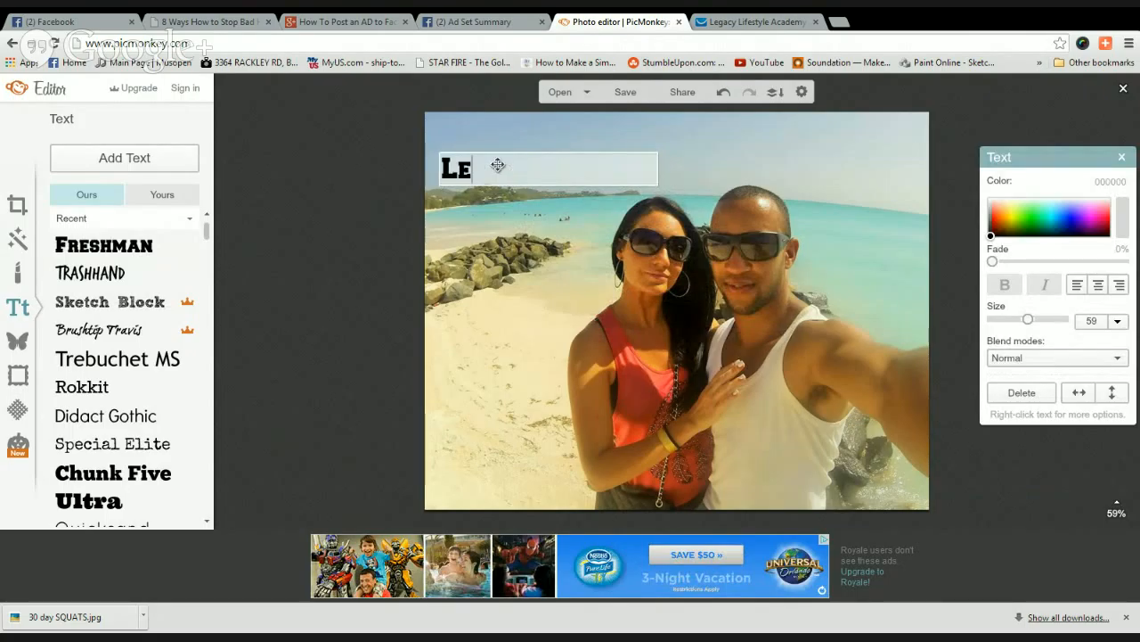
{"action": "type", "text": "gacy"}
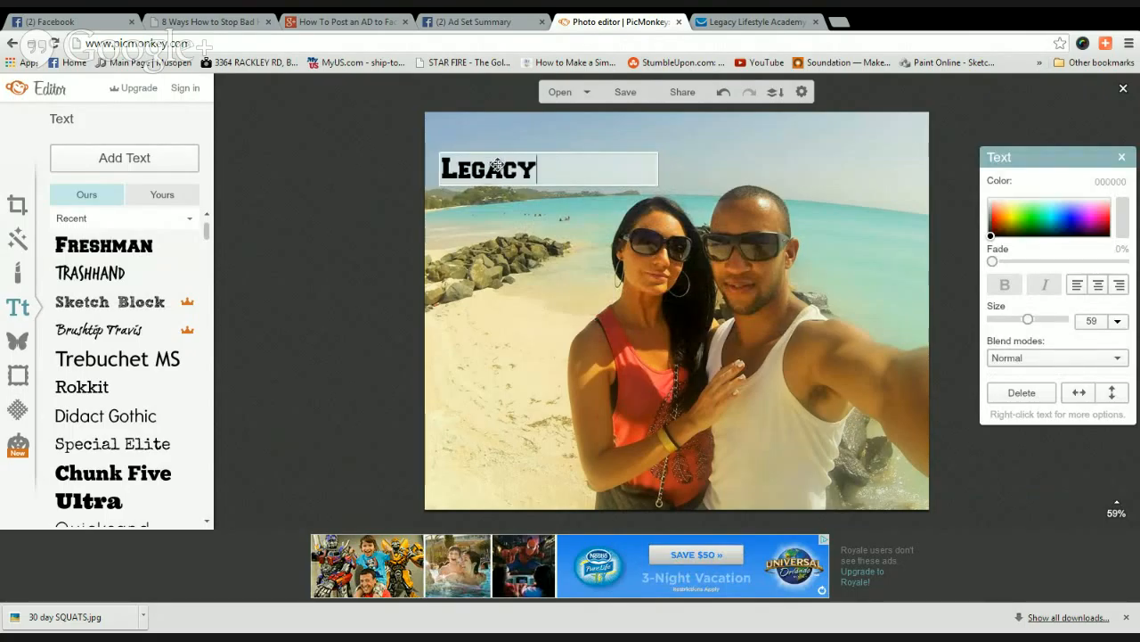
{"action": "type", "text": " Lif"}
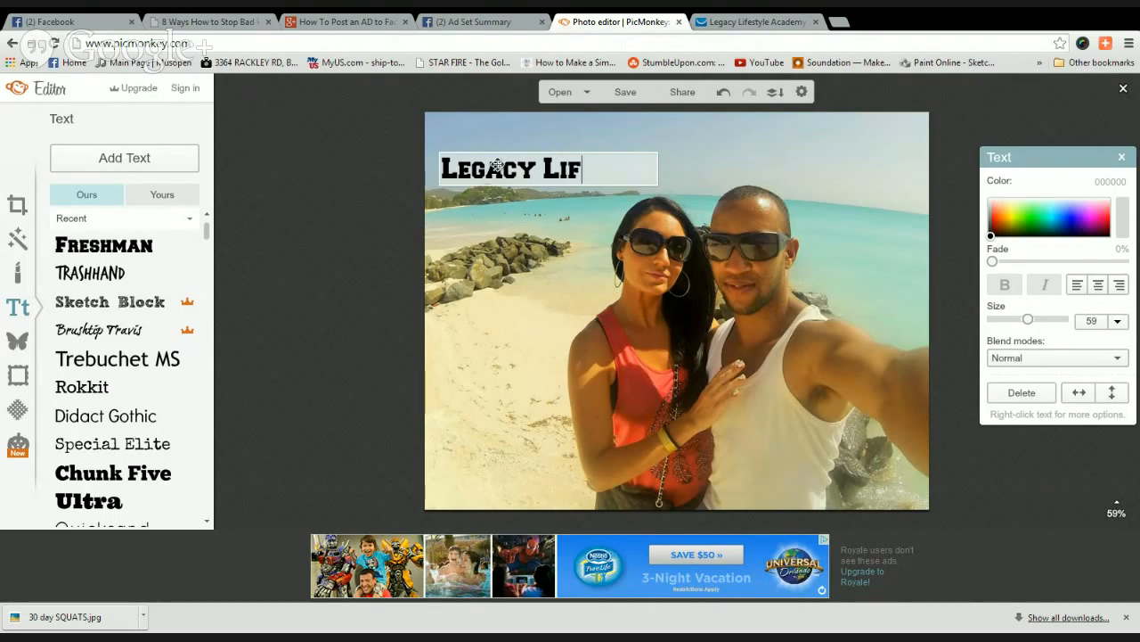
{"action": "type", "text": "estyle "}
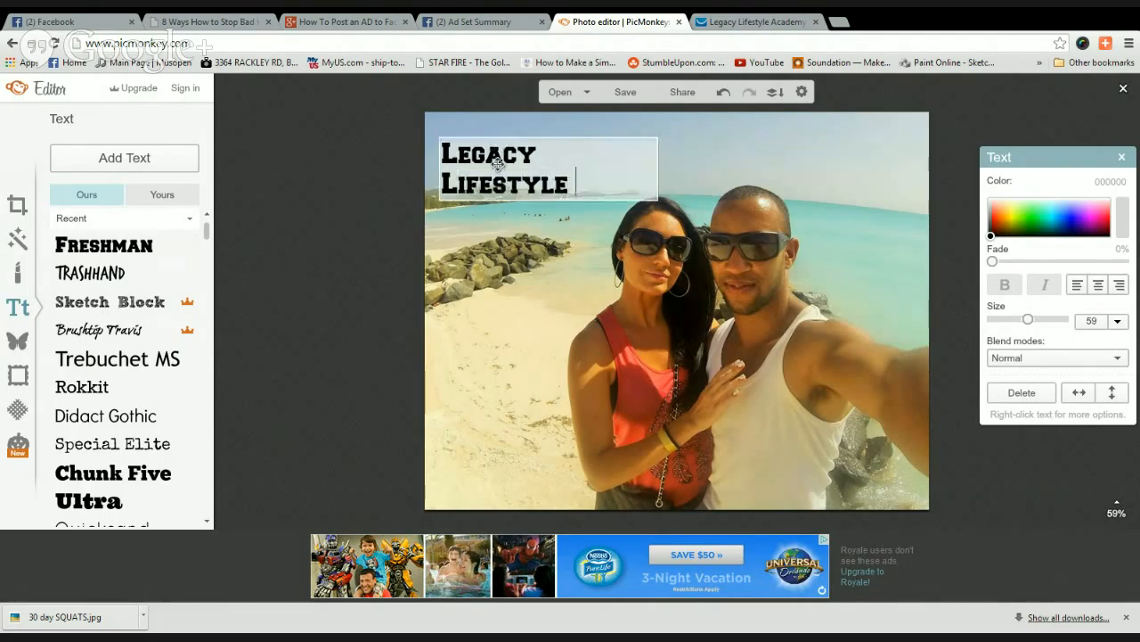
{"action": "type", "text": "Academy"}
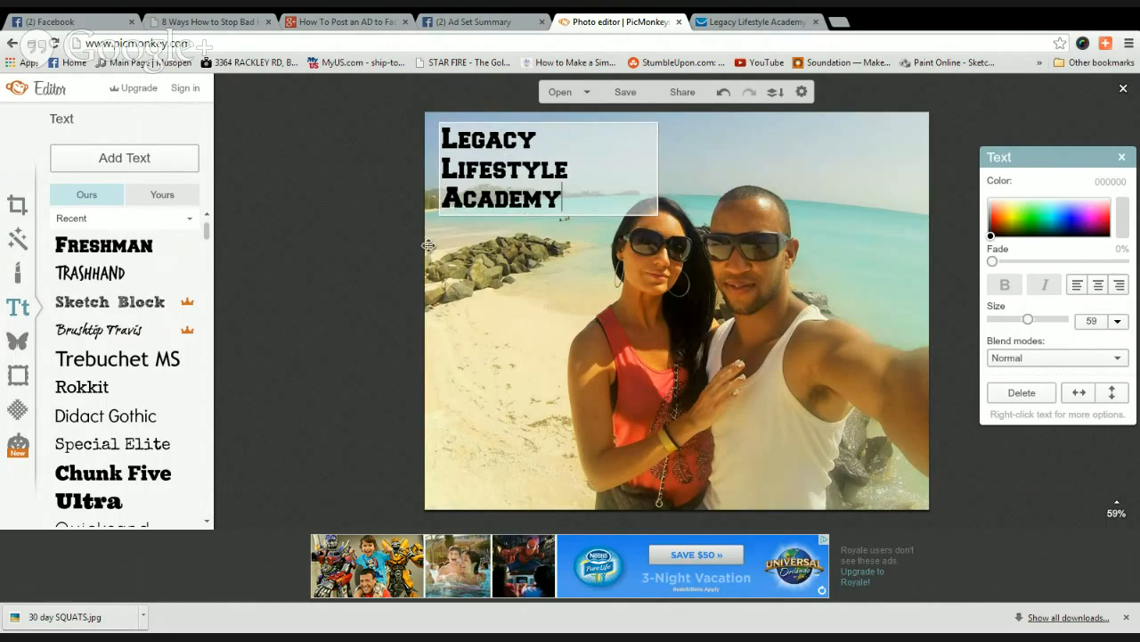
{"action": "left_click", "coordinate": [383, 300]}
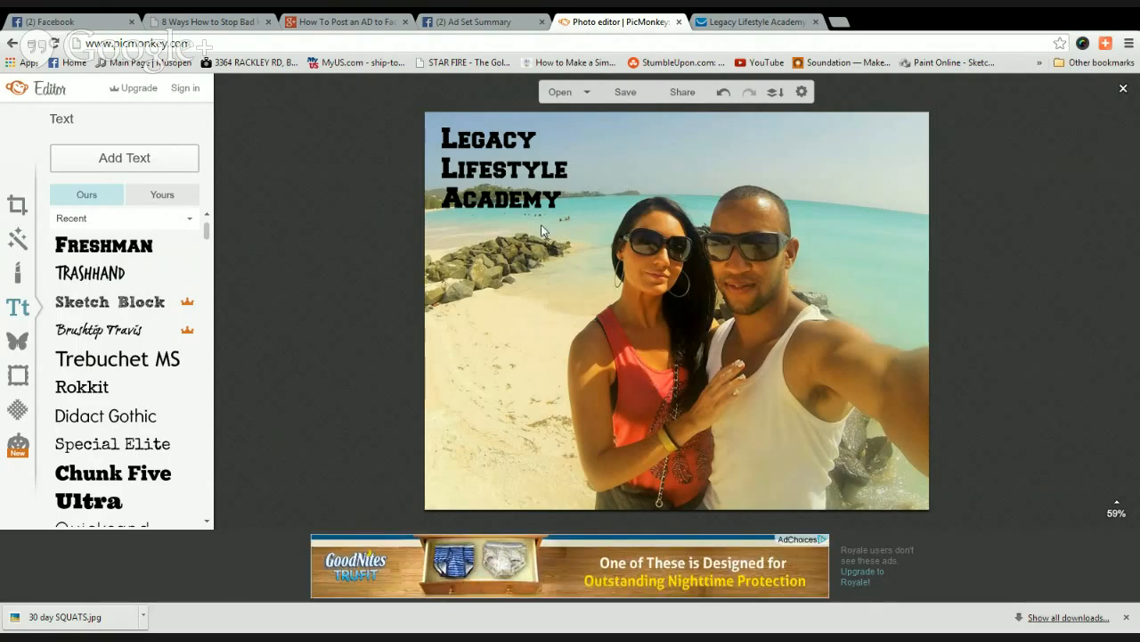
Delete the Legacy Lifestyle Academy heading and close the PicMonkey tab.
{"action": "left_click", "coordinate": [452, 182]}
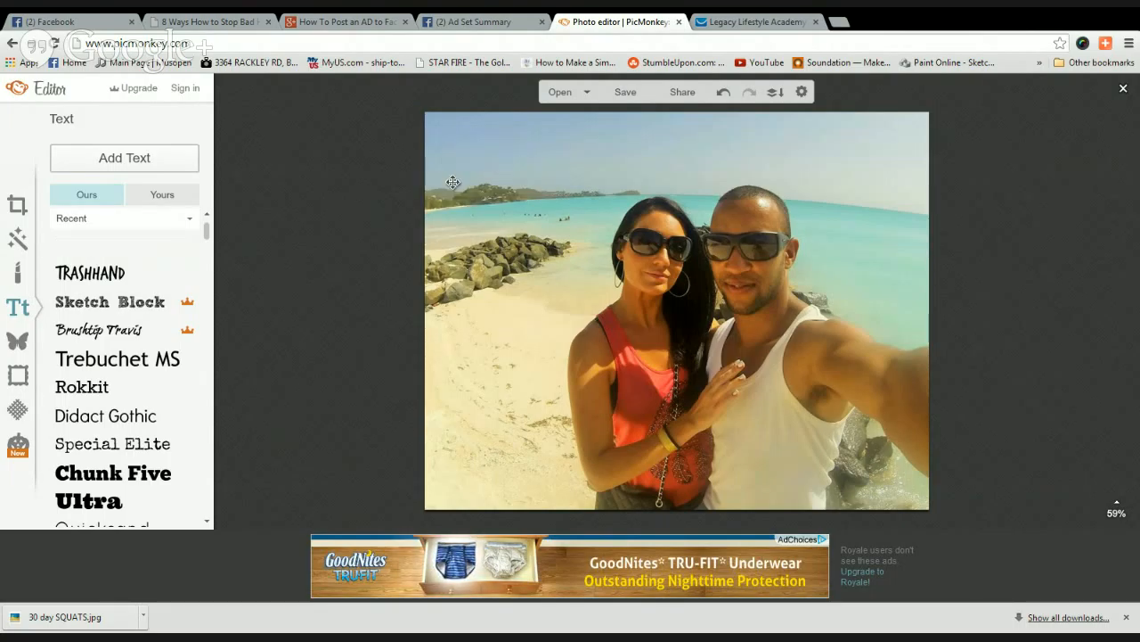
{"action": "left_click", "coordinate": [1015, 395]}
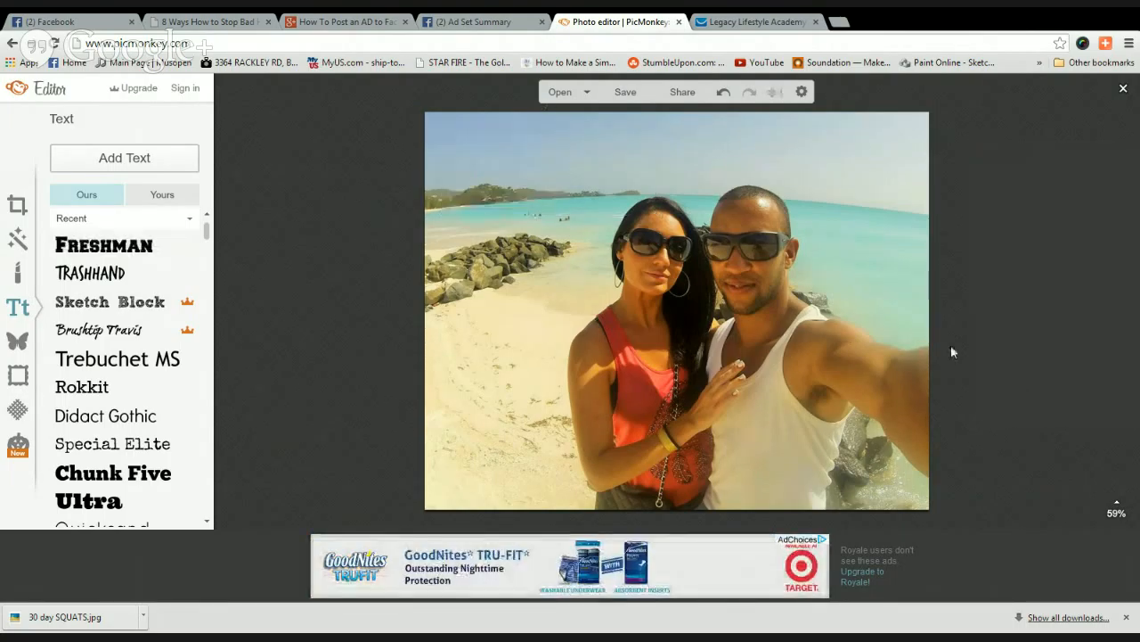
{"action": "left_click", "coordinate": [679, 22]}
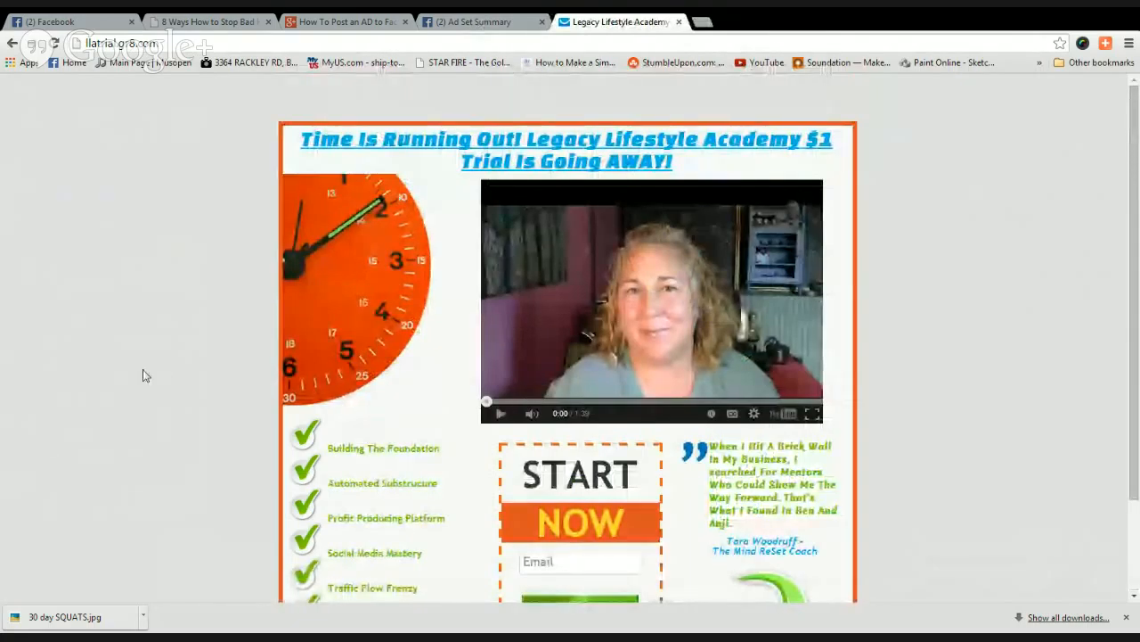
Scroll through the $1 trial landing page and back up to 'Time Is Running Out!'.
{"action": "scroll", "coordinate": [458, 401], "scroll_direction": "down", "scroll_amount": 3}
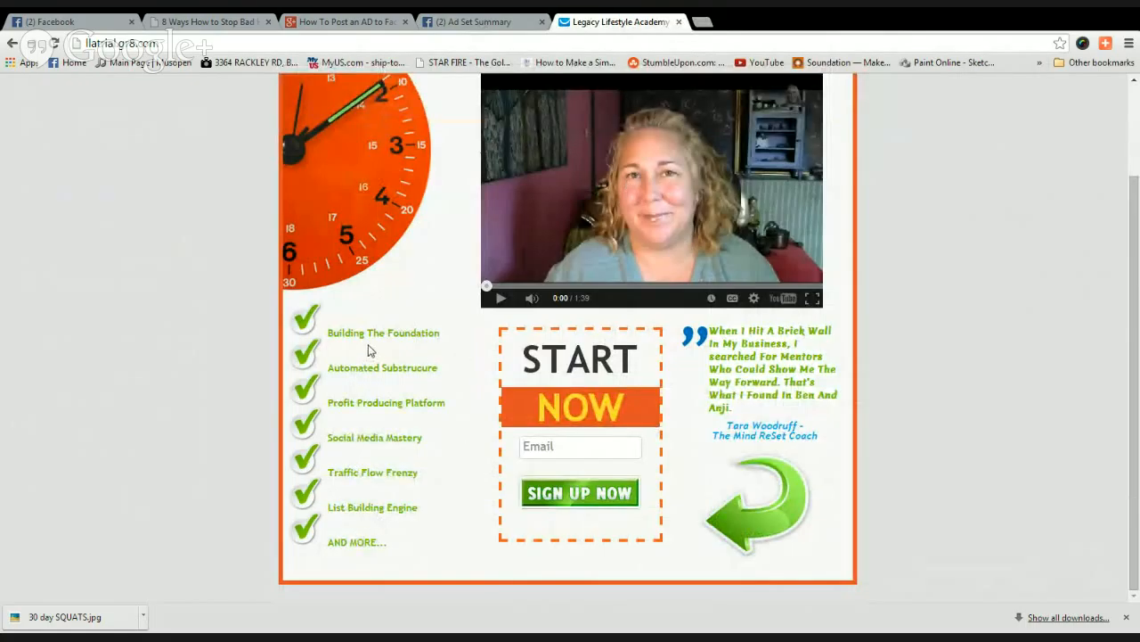
{"action": "scroll", "coordinate": [268, 360], "scroll_direction": "up", "scroll_amount": 3}
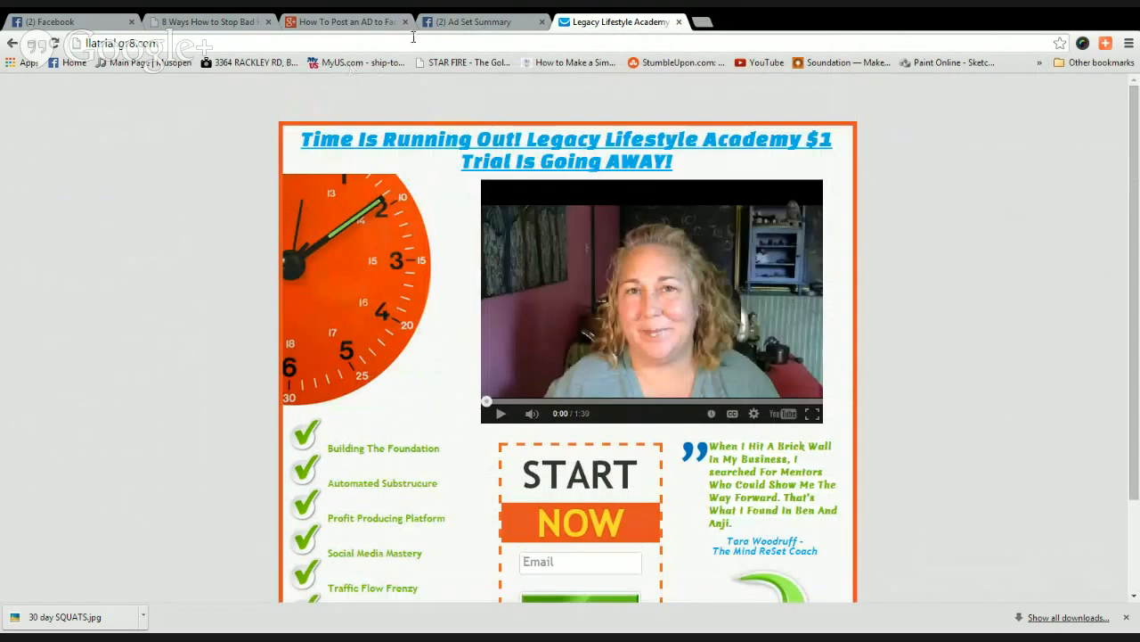
Return to the Ad Set Summary and open Ad Preview and Placements on News Feed.
{"action": "left_click", "coordinate": [477, 24]}
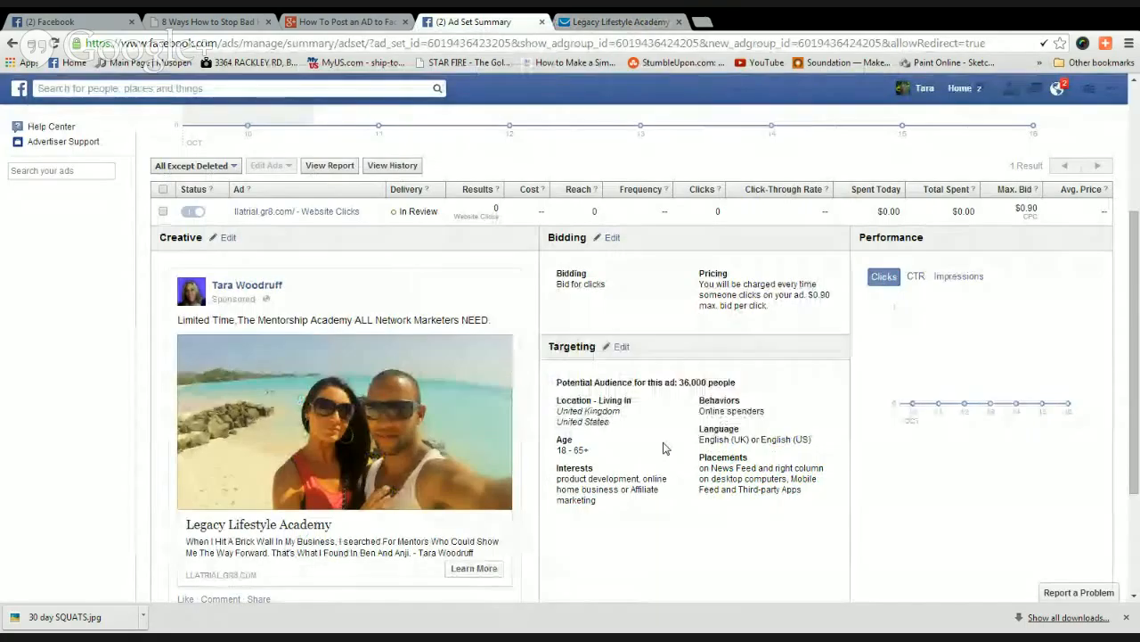
{"action": "scroll", "coordinate": [664, 448], "scroll_direction": "down", "scroll_amount": 2}
{"action": "scroll", "coordinate": [663, 448], "scroll_direction": "up", "scroll_amount": 1}
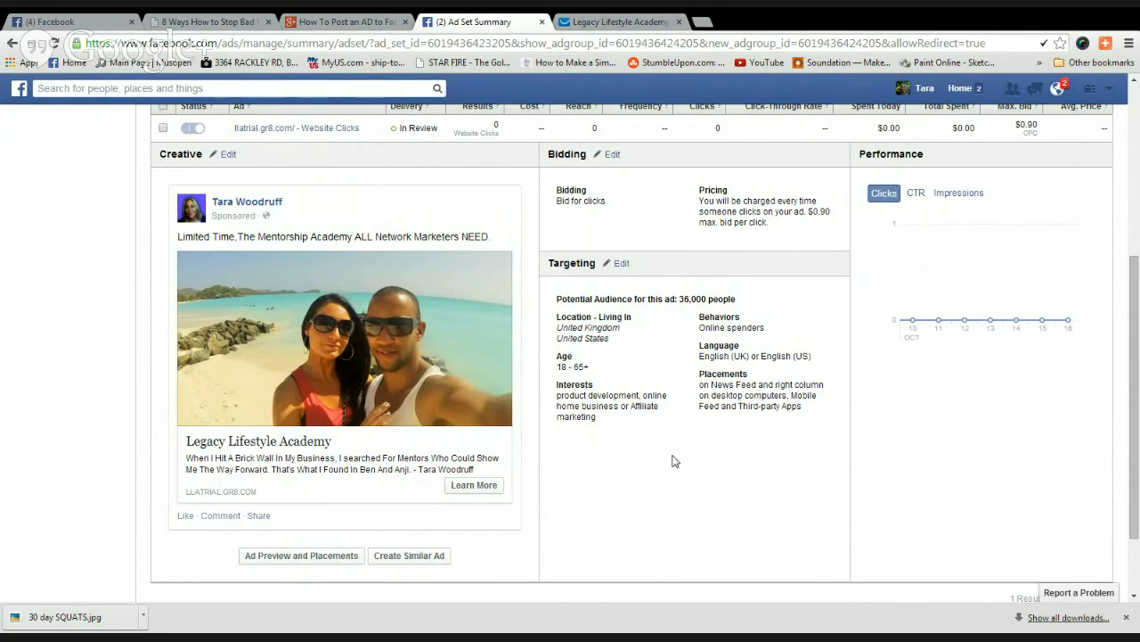
{"action": "scroll", "coordinate": [499, 461], "scroll_direction": "down", "scroll_amount": 1}
{"action": "left_click", "coordinate": [305, 461]}
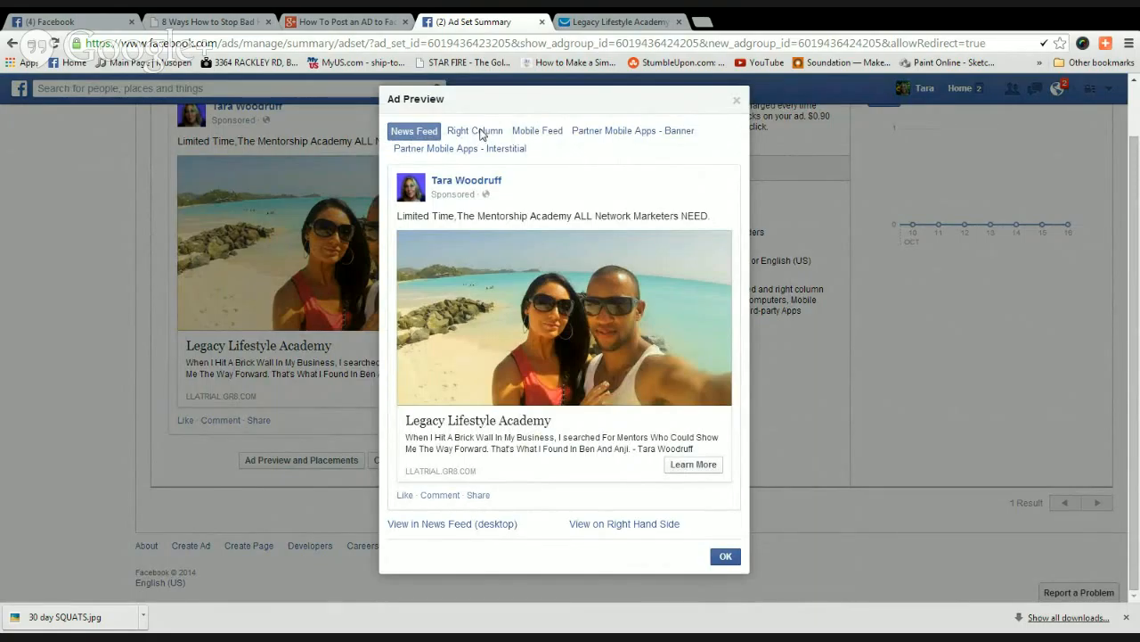
Preview the ad in Right Column, Mobile Feed, Partner Mobile Apps Banner and Interstitial, then close the preview.
{"action": "left_click", "coordinate": [481, 131]}
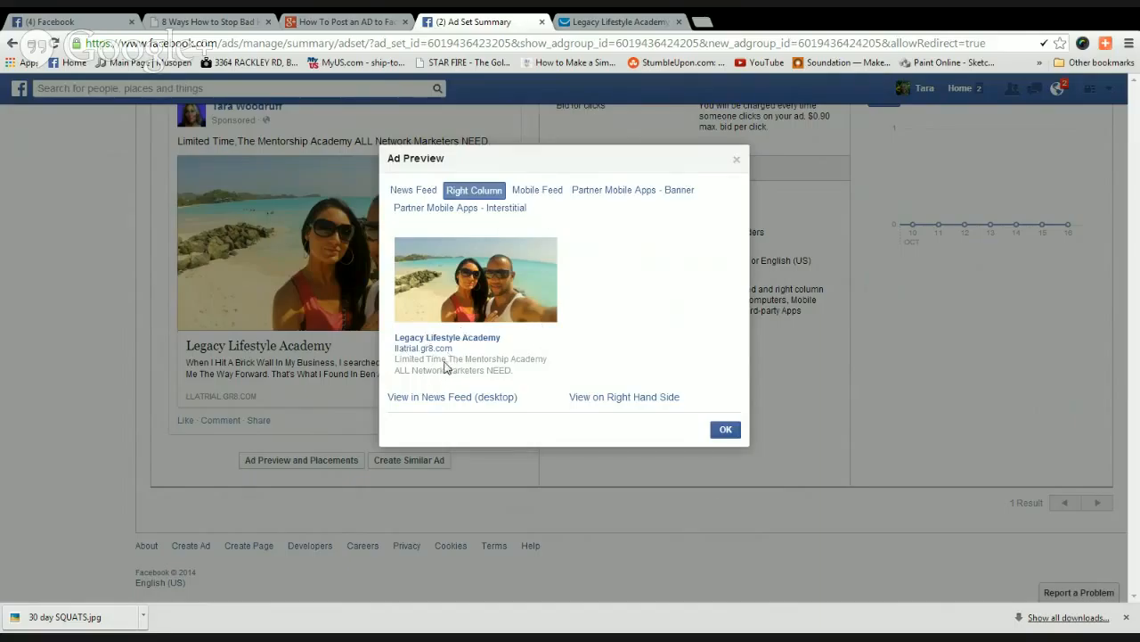
{"action": "left_click", "coordinate": [538, 190]}
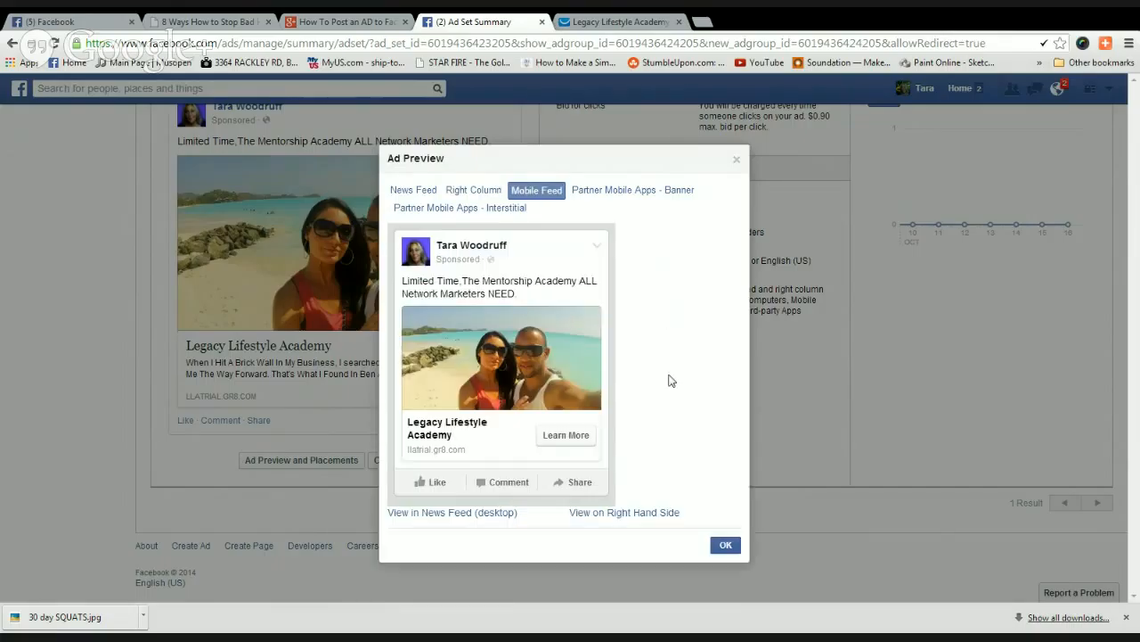
{"action": "left_click", "coordinate": [599, 191]}
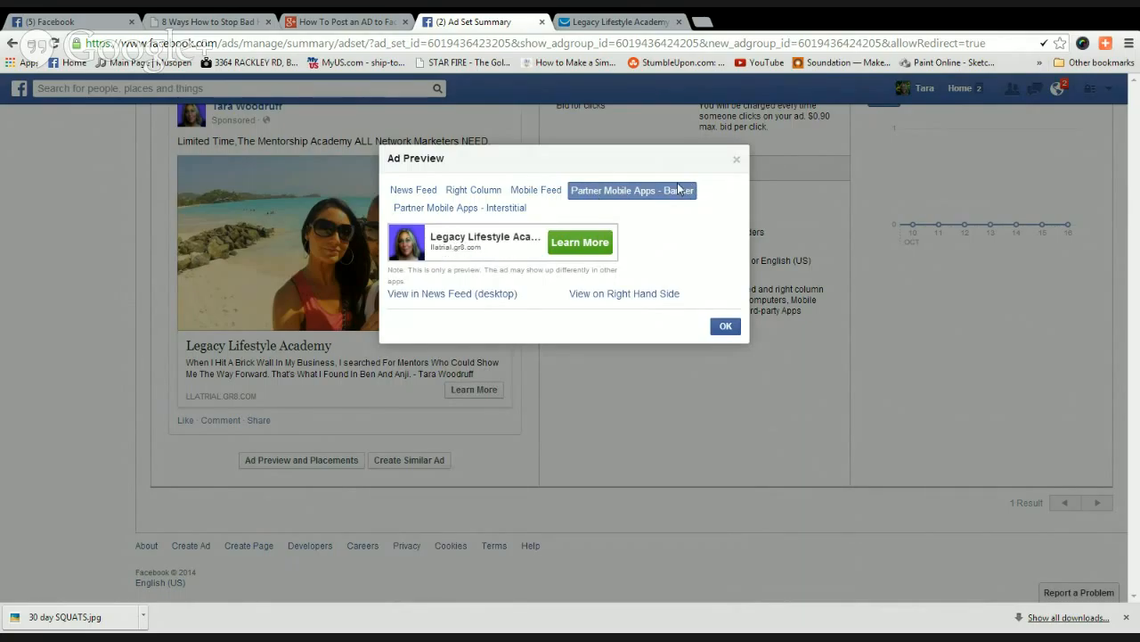
{"action": "left_click", "coordinate": [450, 208]}
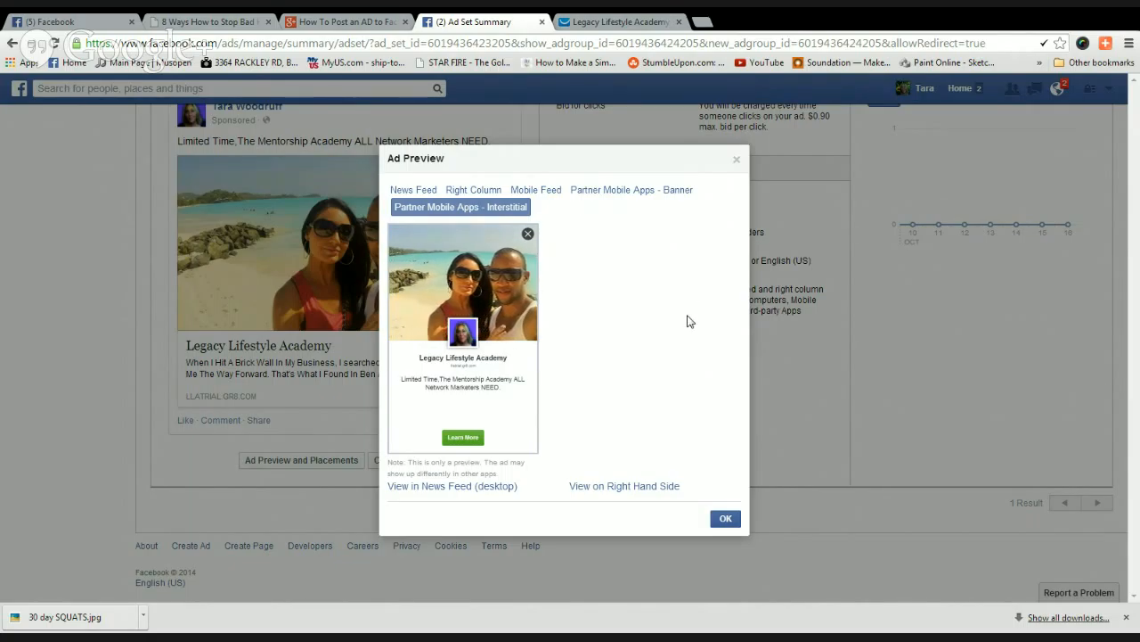
{"action": "left_click", "coordinate": [722, 516]}
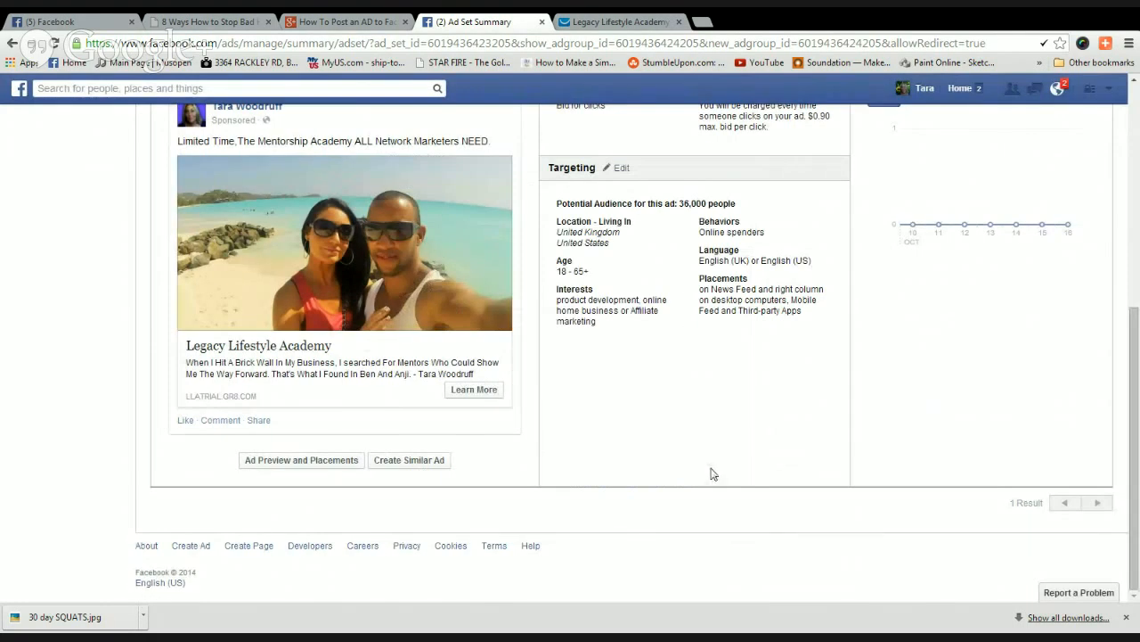
Check the recent Ads Manager notifications, then open a blank new Chrome tab.
{"action": "scroll", "coordinate": [711, 474], "scroll_direction": "up", "scroll_amount": 5}
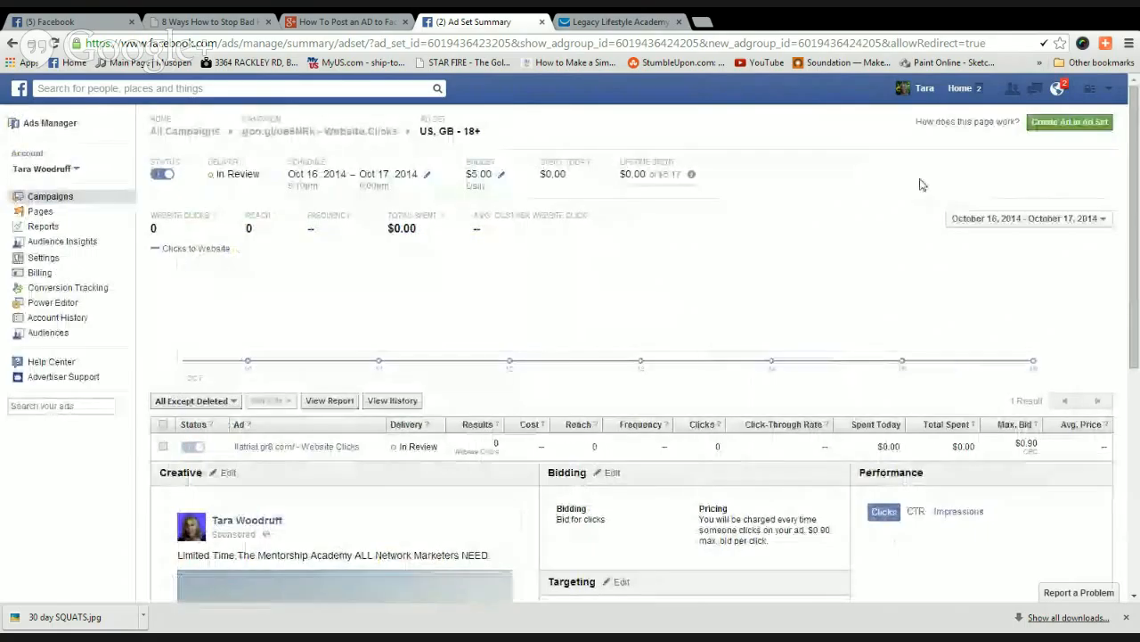
{"action": "left_click", "coordinate": [1057, 88]}
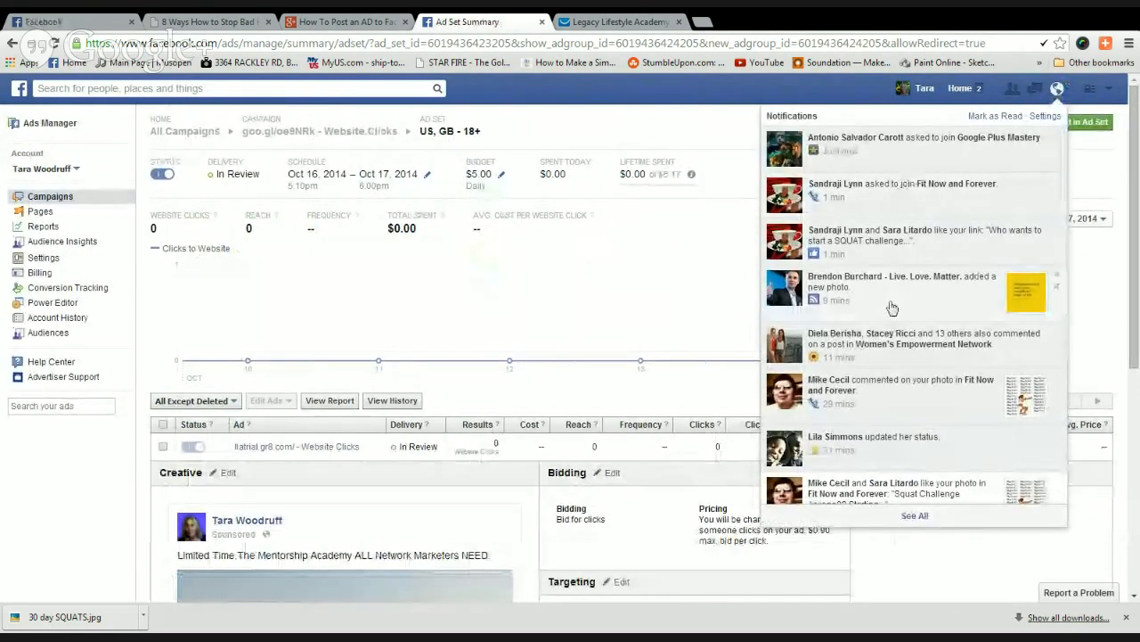
{"action": "left_click", "coordinate": [702, 23]}
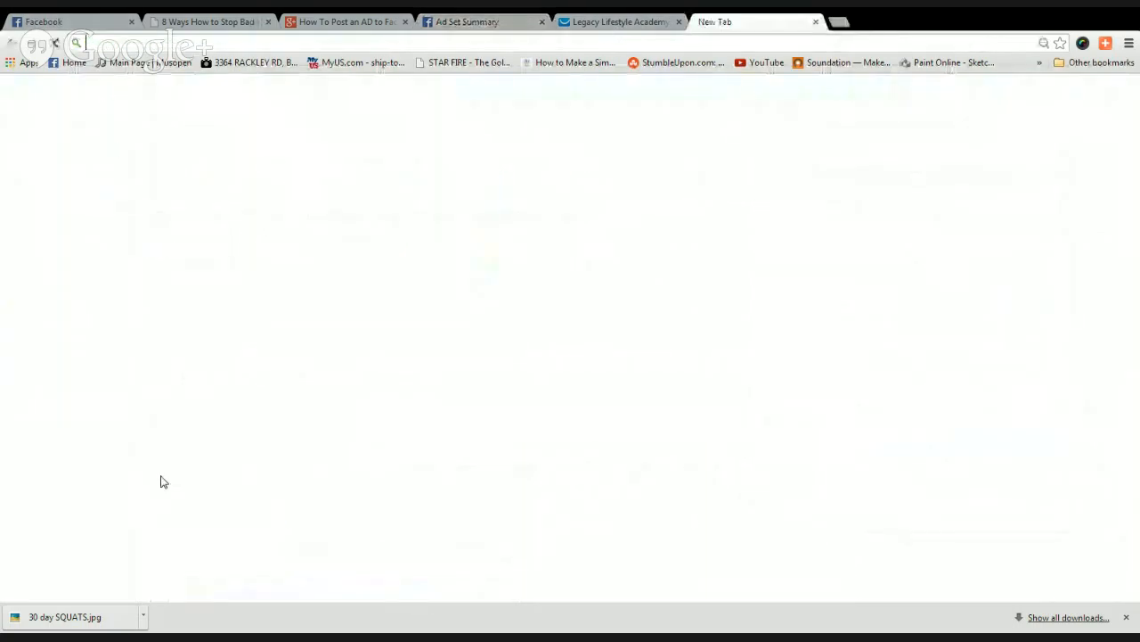
Read Facebook's 'Your ad has been approved' email in Yahoo Mail, then return to the Ad Set Summary.
{"action": "left_click", "coordinate": [621, 425]}
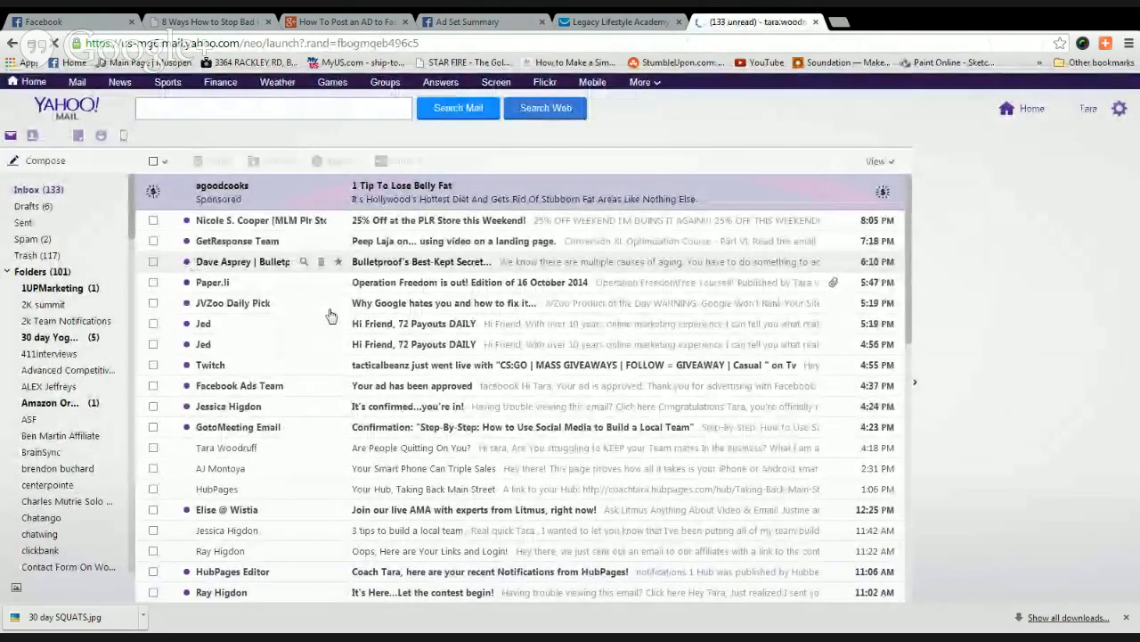
{"action": "scroll", "coordinate": [345, 453], "scroll_direction": "down", "scroll_amount": 1}
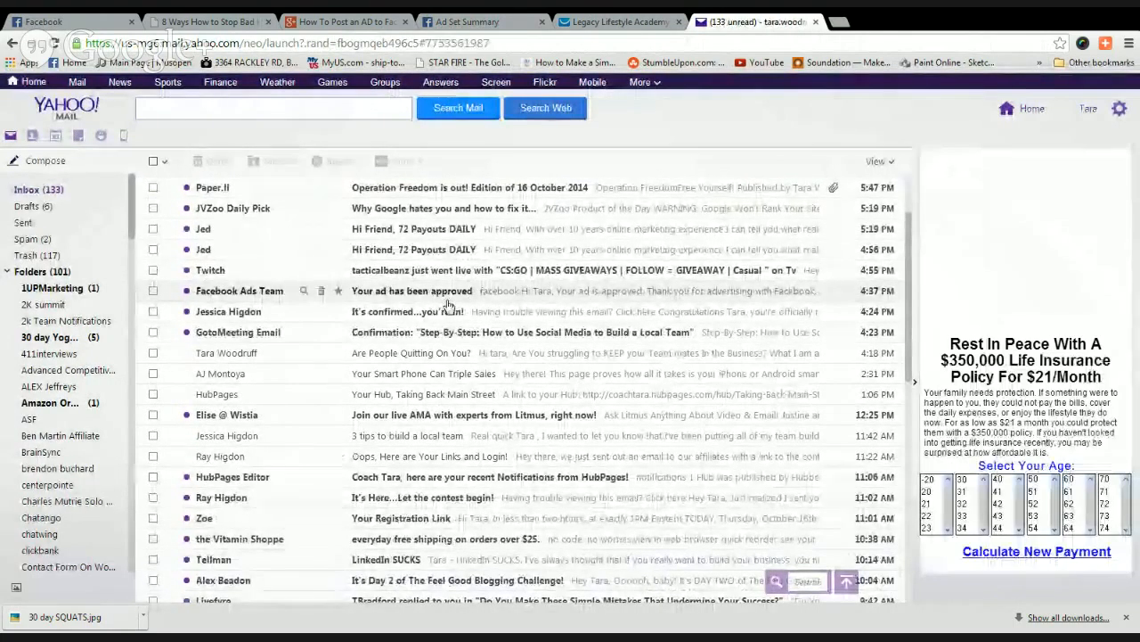
{"action": "left_click", "coordinate": [448, 306]}
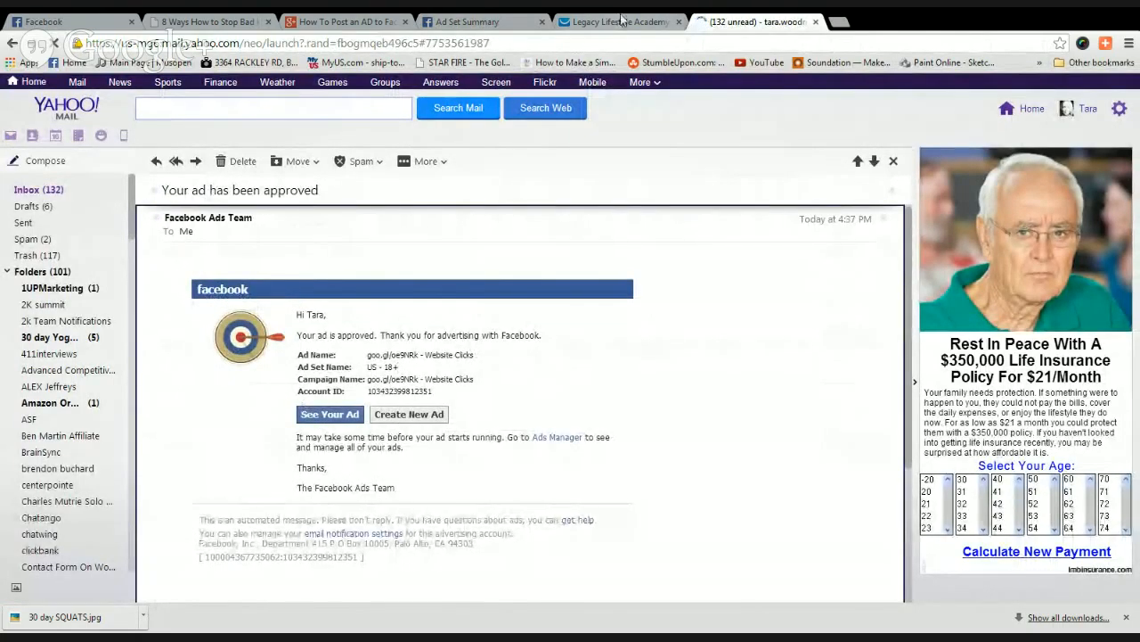
{"action": "left_click", "coordinate": [470, 22]}
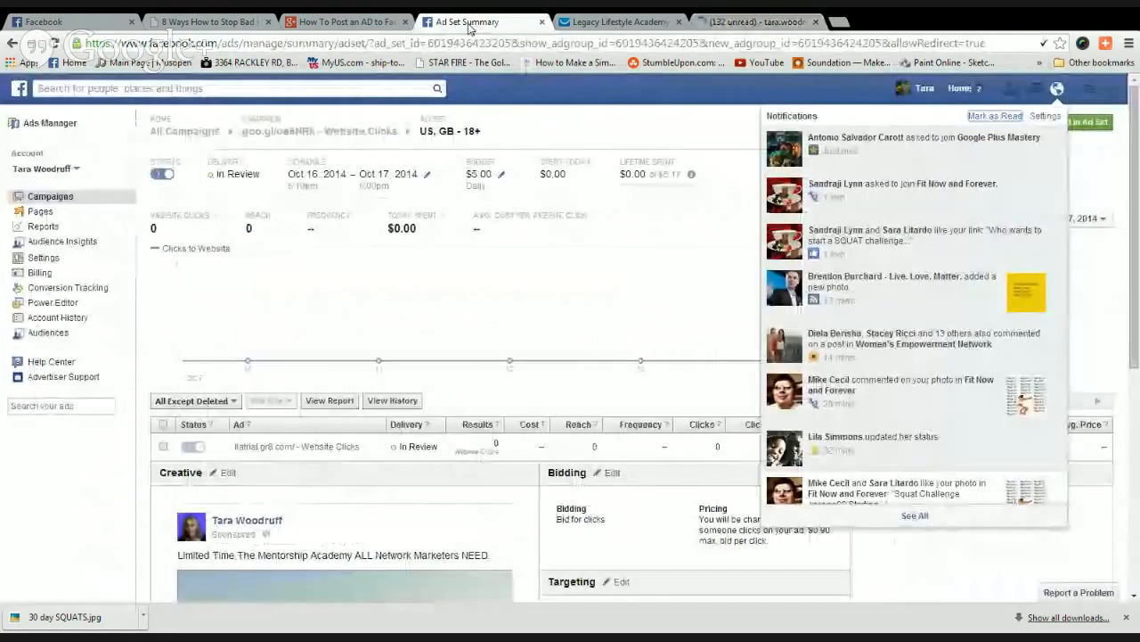
Close notifications and review the US, GB - 18+ ad set: llatrial.gr8.com ad In Review, $0.00 spent.
{"action": "left_click", "coordinate": [82, 516]}
{"action": "scroll", "coordinate": [80, 515], "scroll_direction": "down", "scroll_amount": 1}
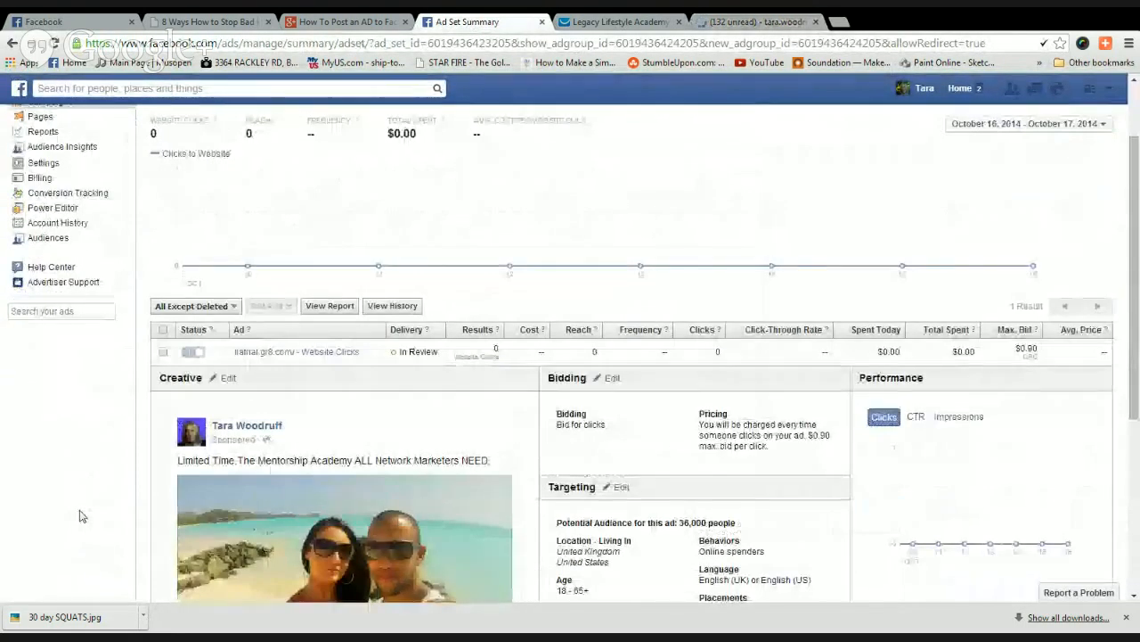
{"action": "scroll", "coordinate": [79, 516], "scroll_direction": "down", "scroll_amount": 1}
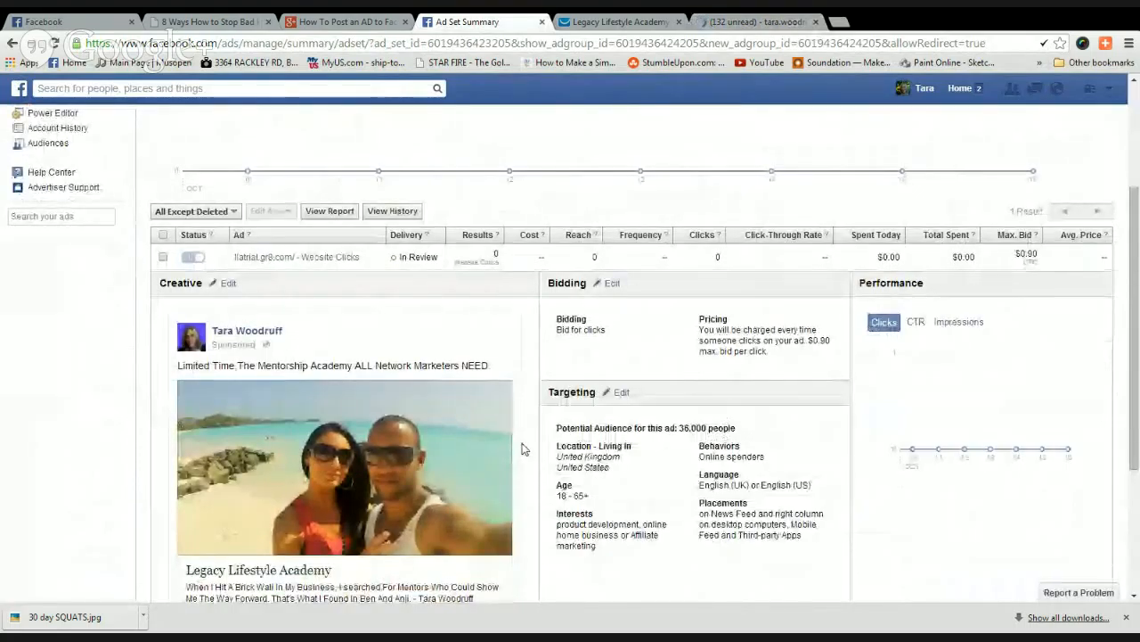
{"action": "scroll", "coordinate": [526, 445], "scroll_direction": "up", "scroll_amount": 1}
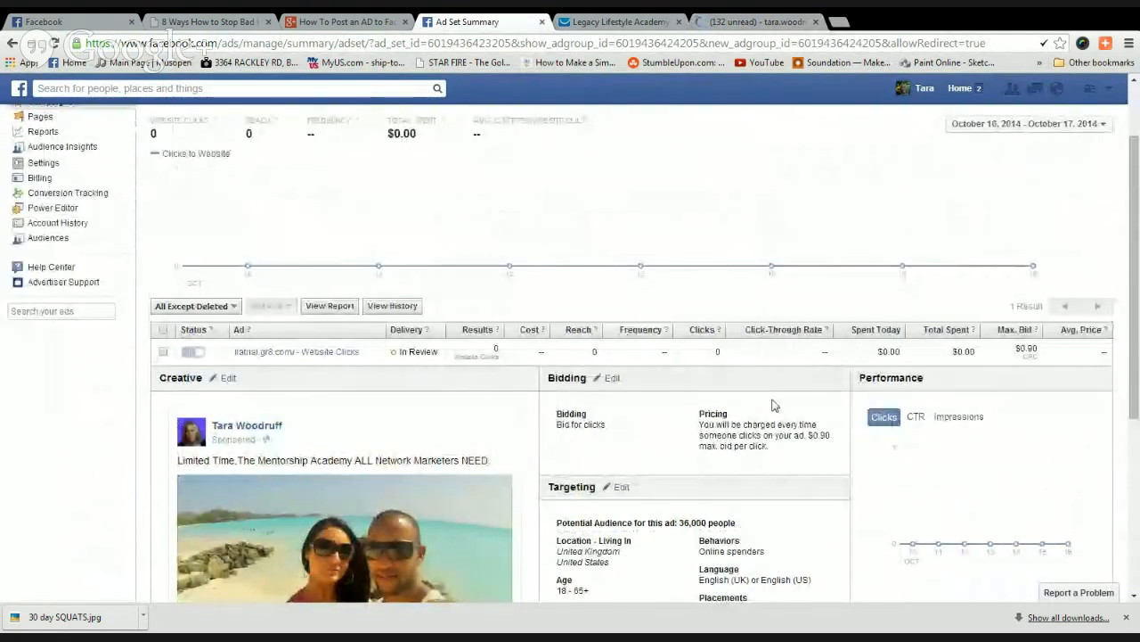
{"action": "scroll", "coordinate": [251, 262], "scroll_direction": "up", "scroll_amount": 1}
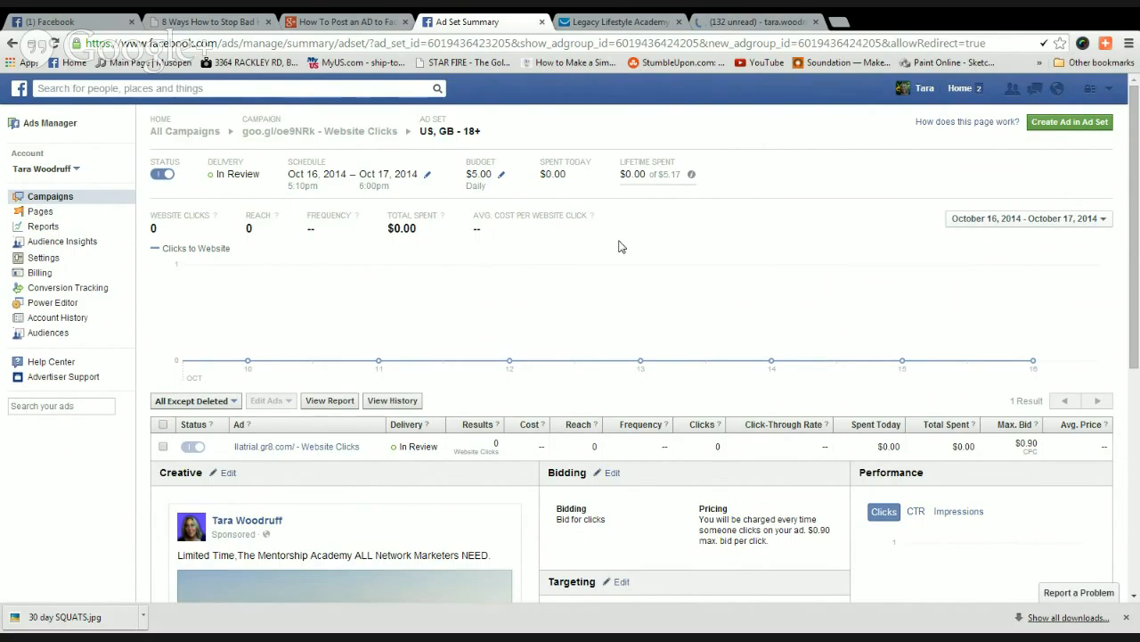
{"action": "scroll", "coordinate": [621, 246], "scroll_direction": "down", "scroll_amount": 5}
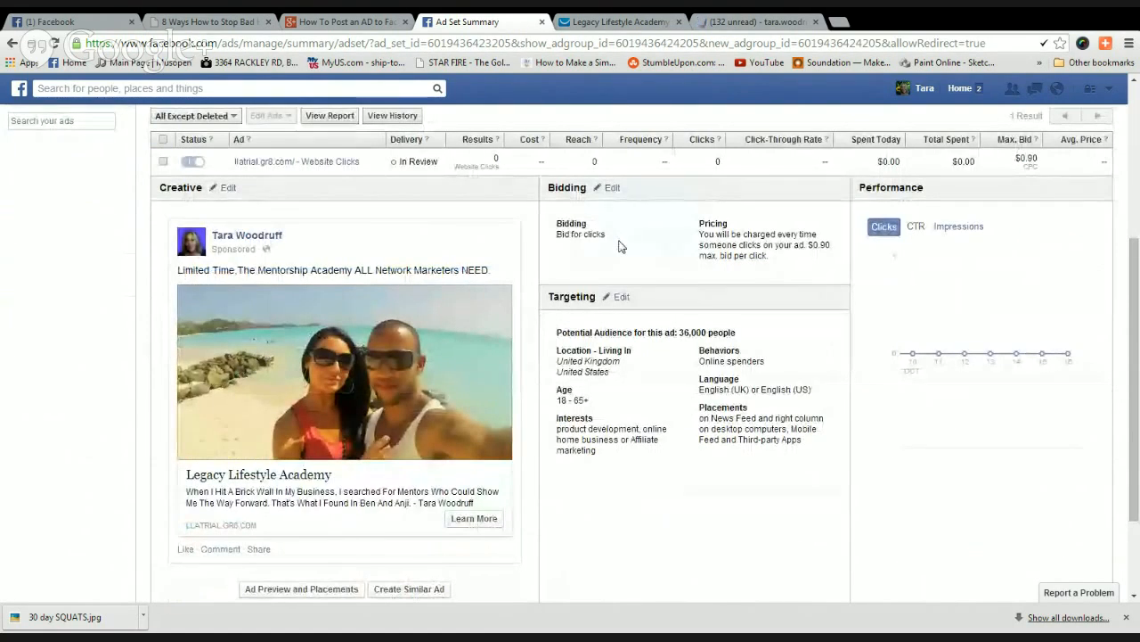
{"action": "scroll", "coordinate": [621, 247], "scroll_direction": "up", "scroll_amount": 4}
{"action": "scroll", "coordinate": [621, 247], "scroll_direction": "up", "scroll_amount": 1}
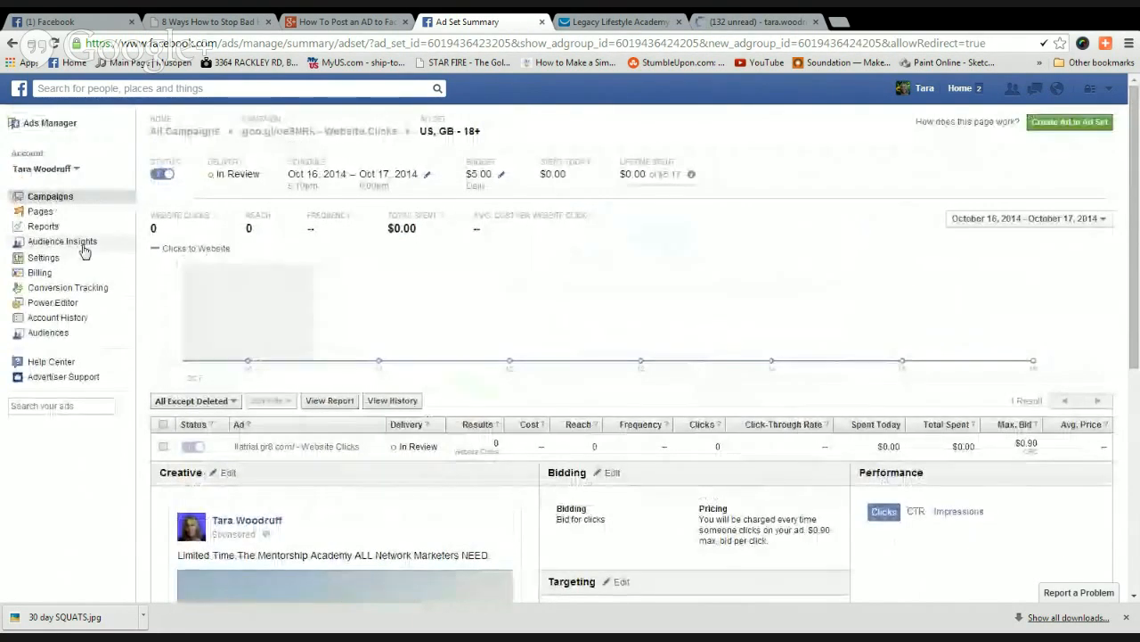
Open the active goo.gl/oe9NRk - Website Clicks campaign and review its 1 click, 807 reach, $1.57 spent.
{"action": "left_click", "coordinate": [49, 197]}
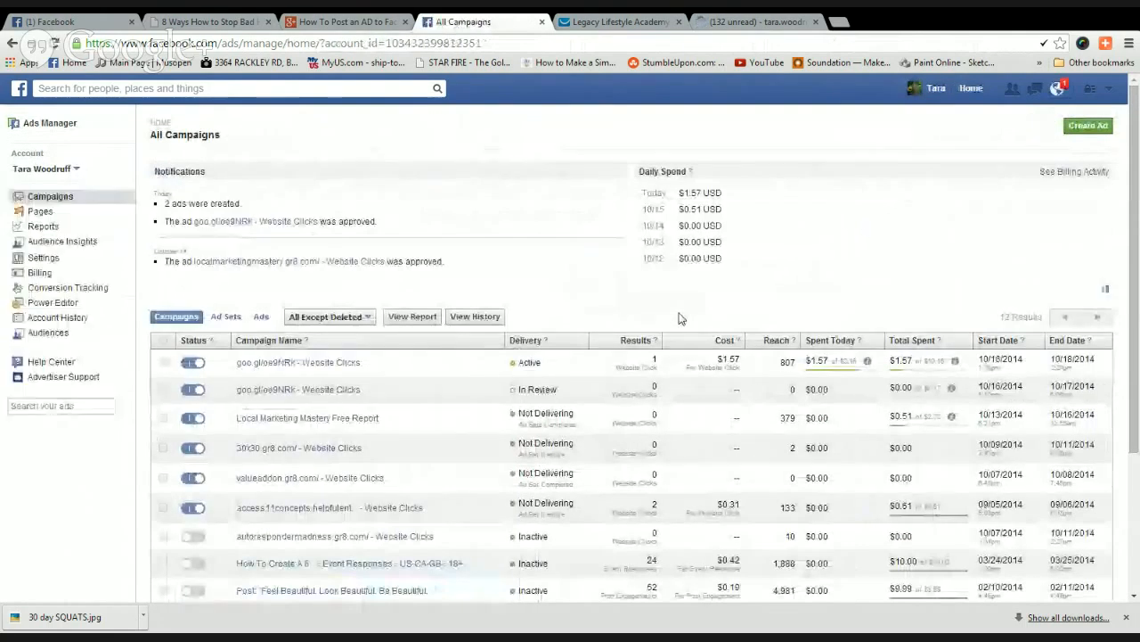
{"action": "left_click", "coordinate": [324, 367]}
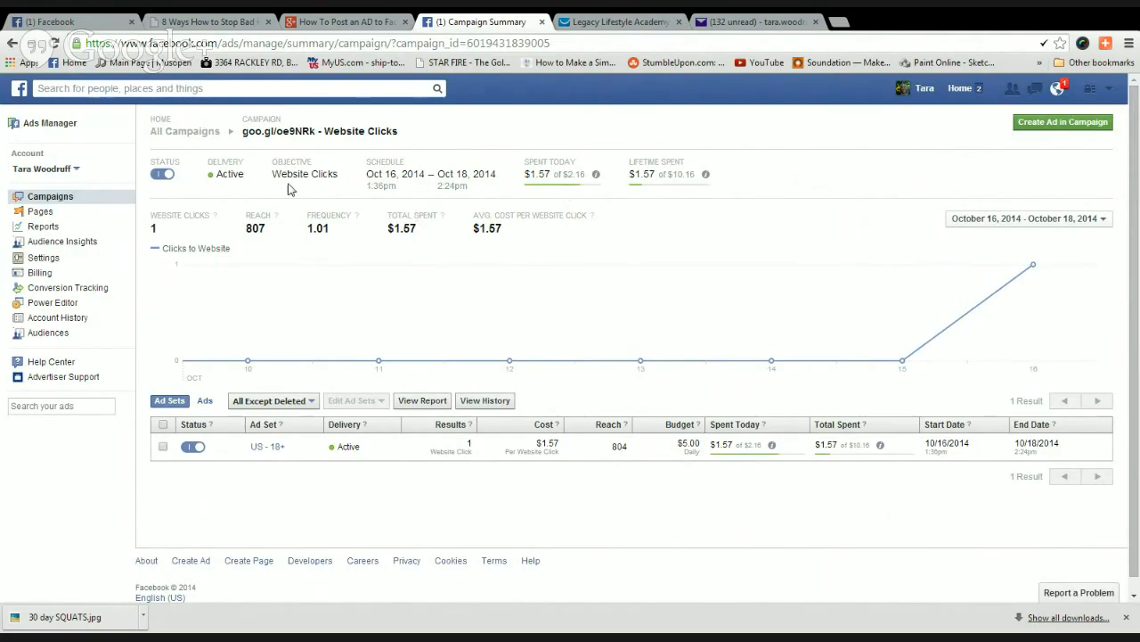
{"action": "scroll", "coordinate": [674, 240], "scroll_direction": "down", "scroll_amount": 1}
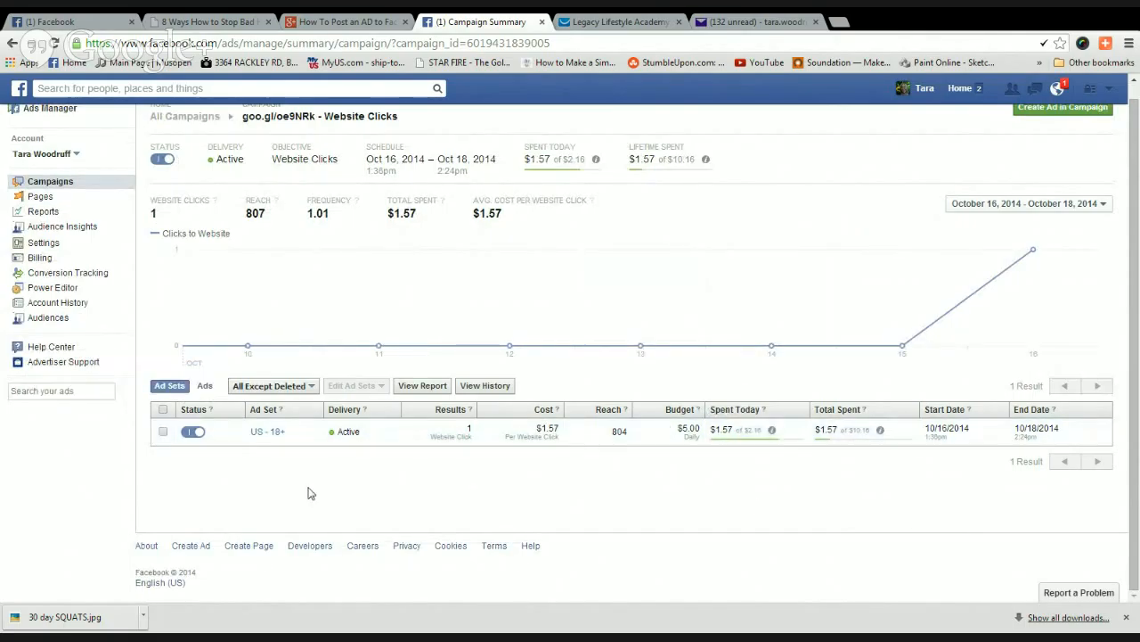
{"action": "scroll", "coordinate": [688, 492], "scroll_direction": "up", "scroll_amount": 1}
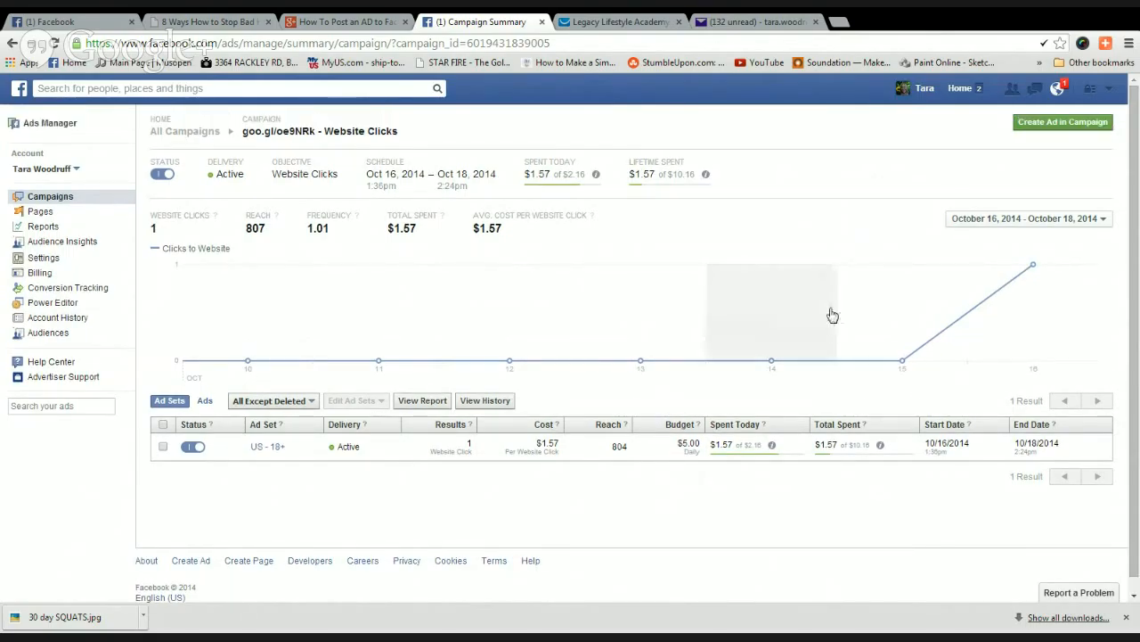